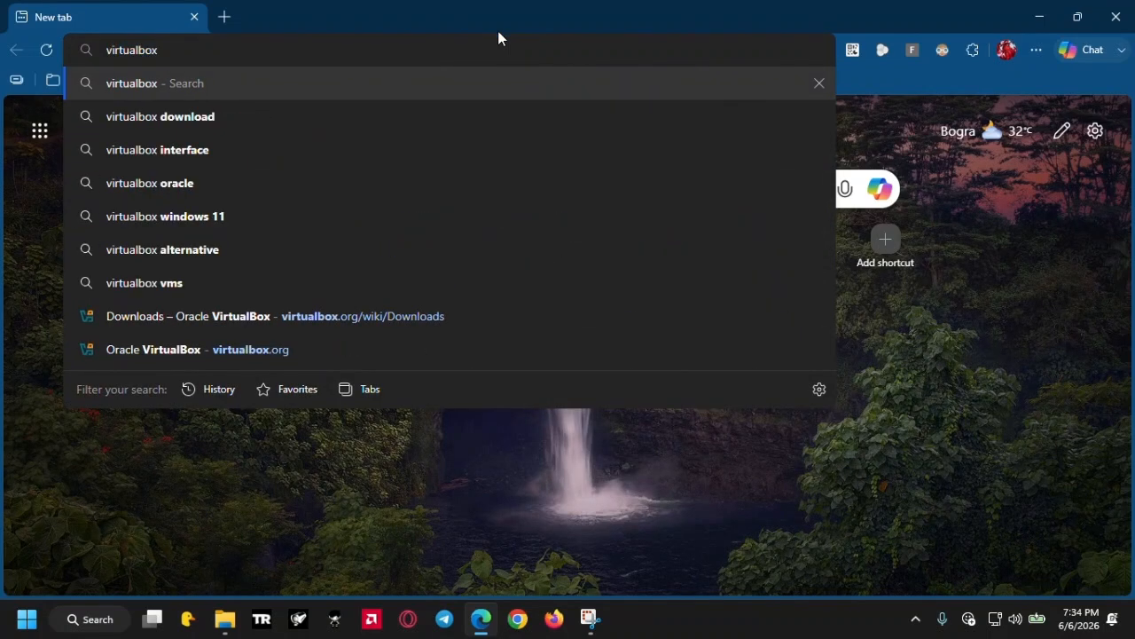
Search the web for virtualbox, open the official Oracle VirtualBox site in its own tab and close the search results tab
key("Return")
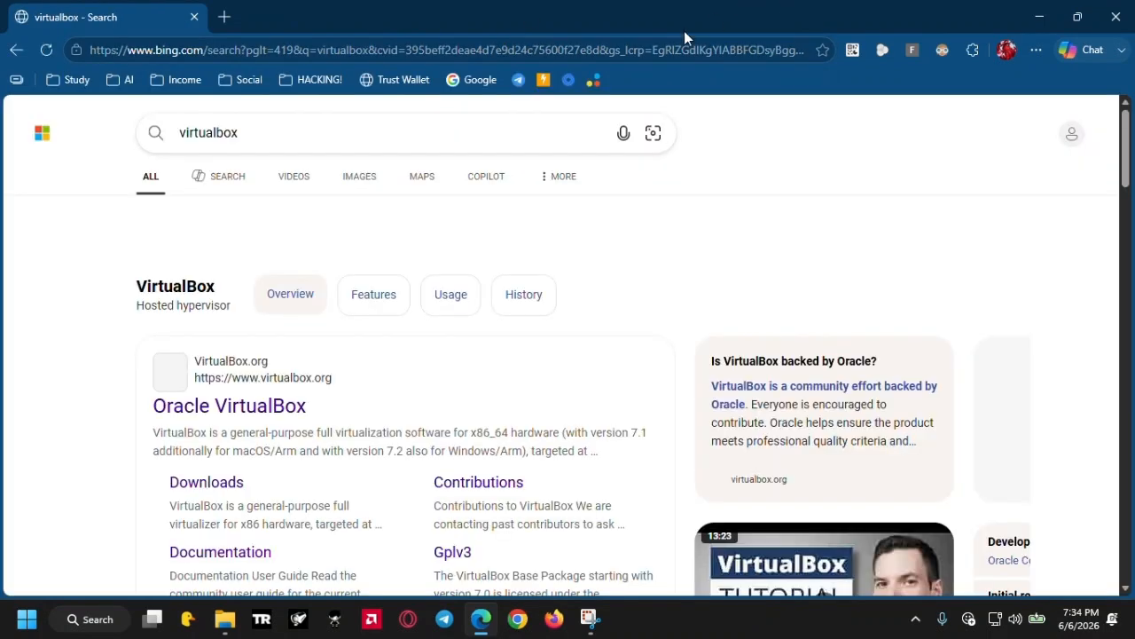
middle_click(264, 409)
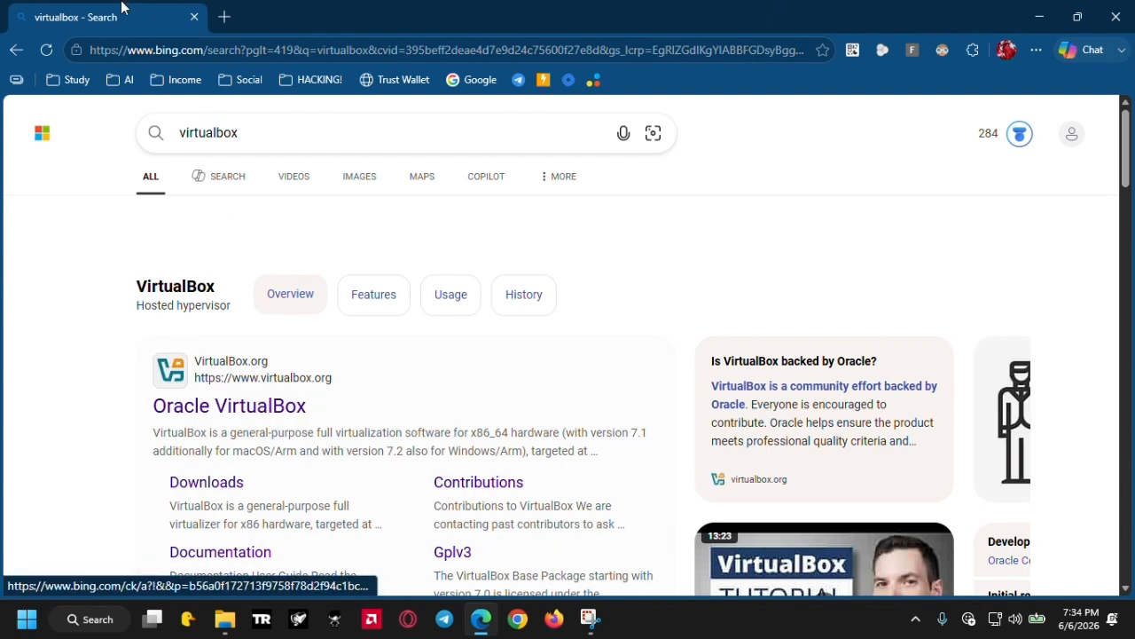
left_click(193, 17)
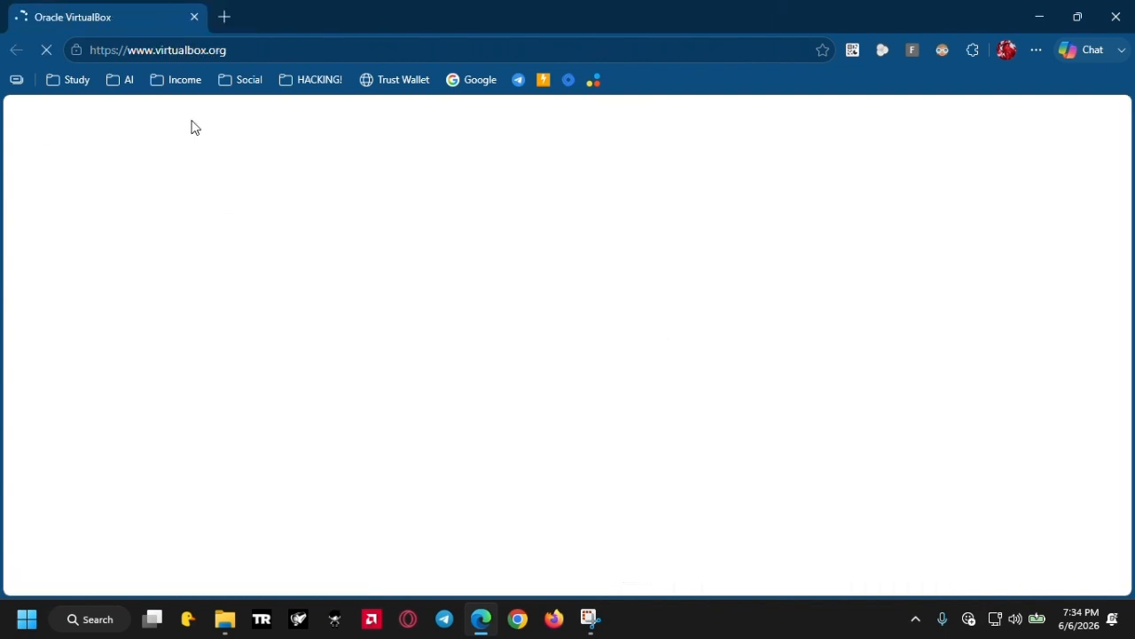
scroll(439, 249, "down", 3)
scroll(811, 328, "up", 2)
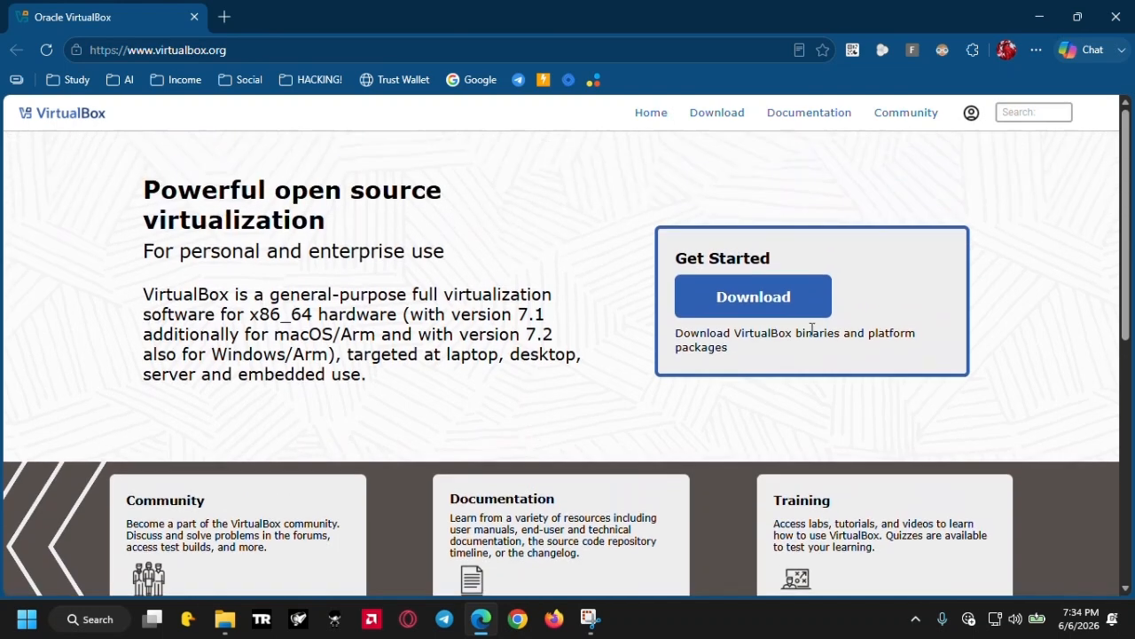
Open the VirtualBox download page and review the platform packages and the Extension Pack license text
left_click(784, 311)
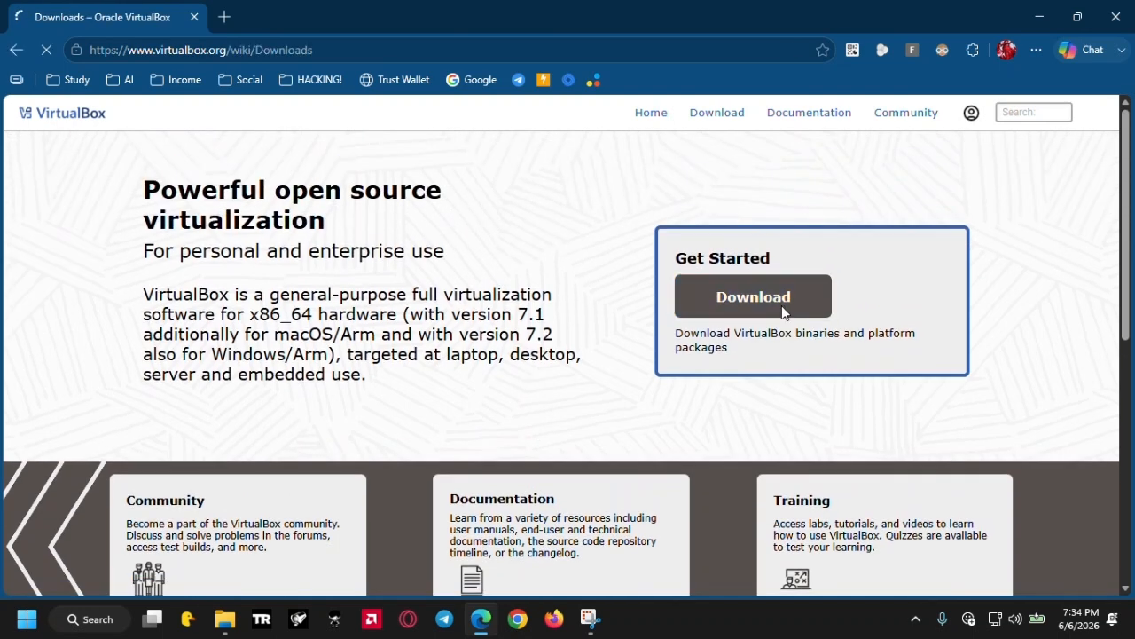
scroll(577, 319, "down", 2)
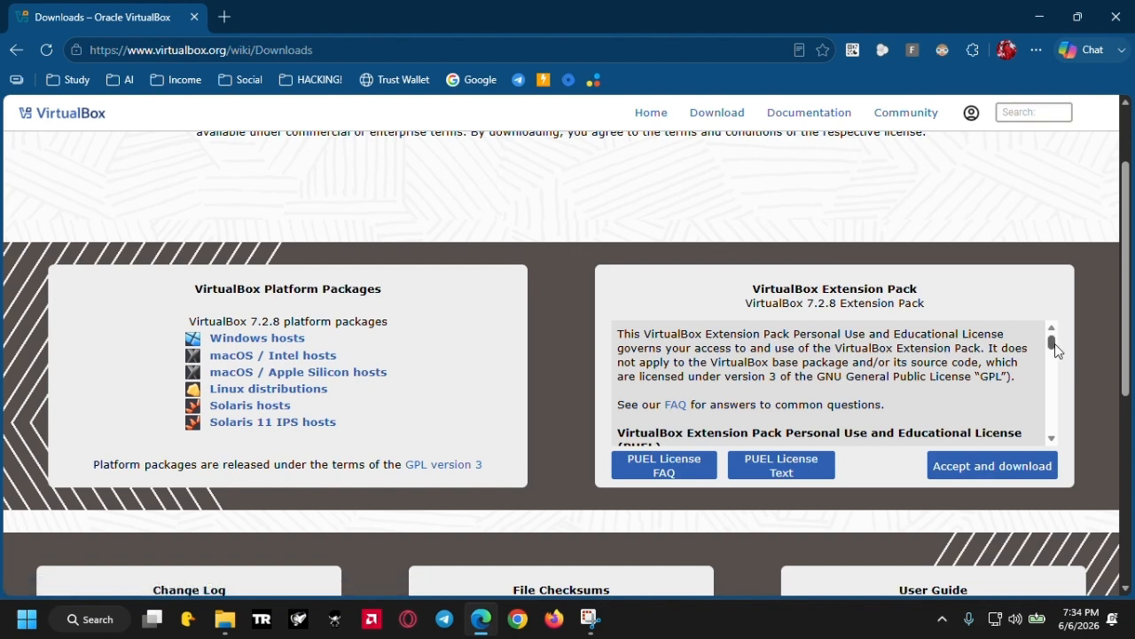
left_click_drag(1054, 346, 1048, 459)
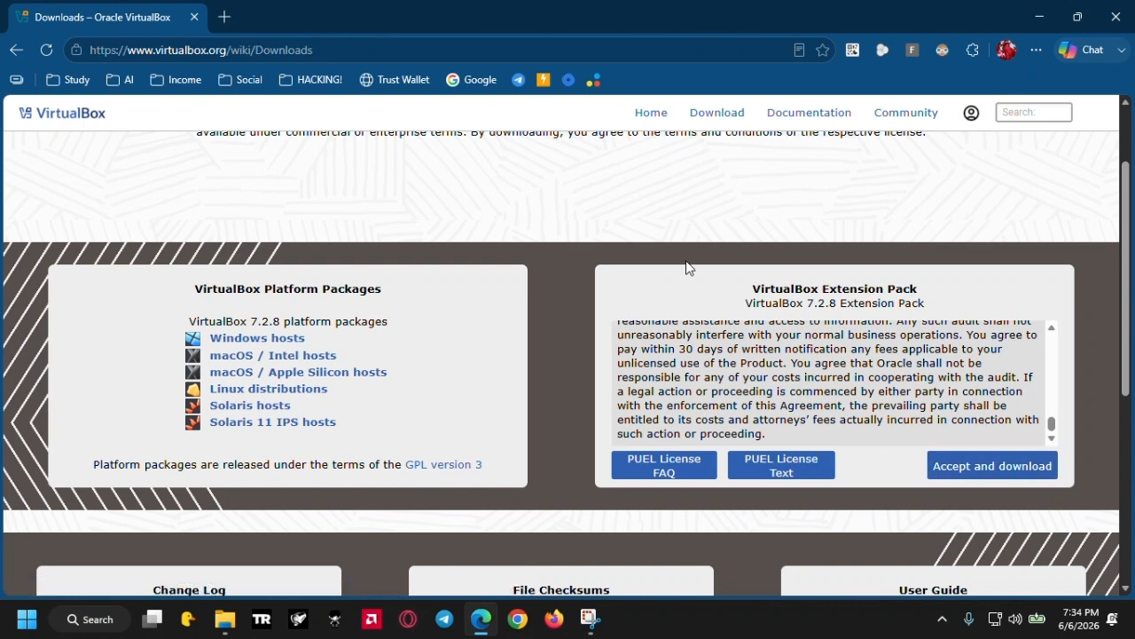
left_click_drag(820, 289, 935, 307)
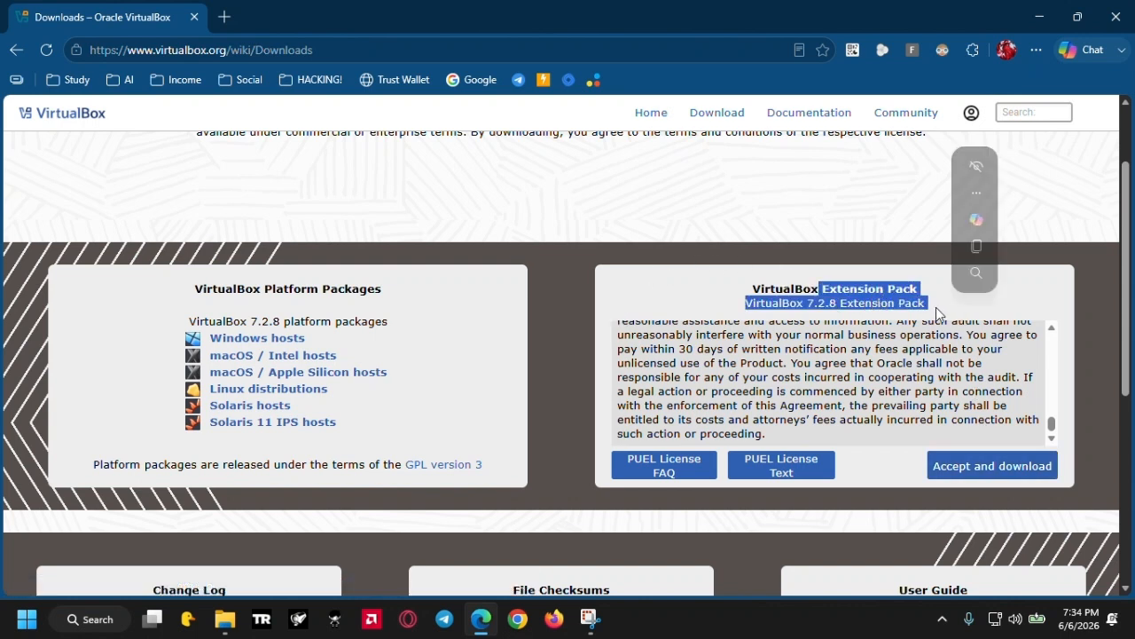
Launch the downloaded VirtualBox-7.2.8 installer from Internet Download Manager, then close the download manager and its download prompt on the page
left_click(113, 631)
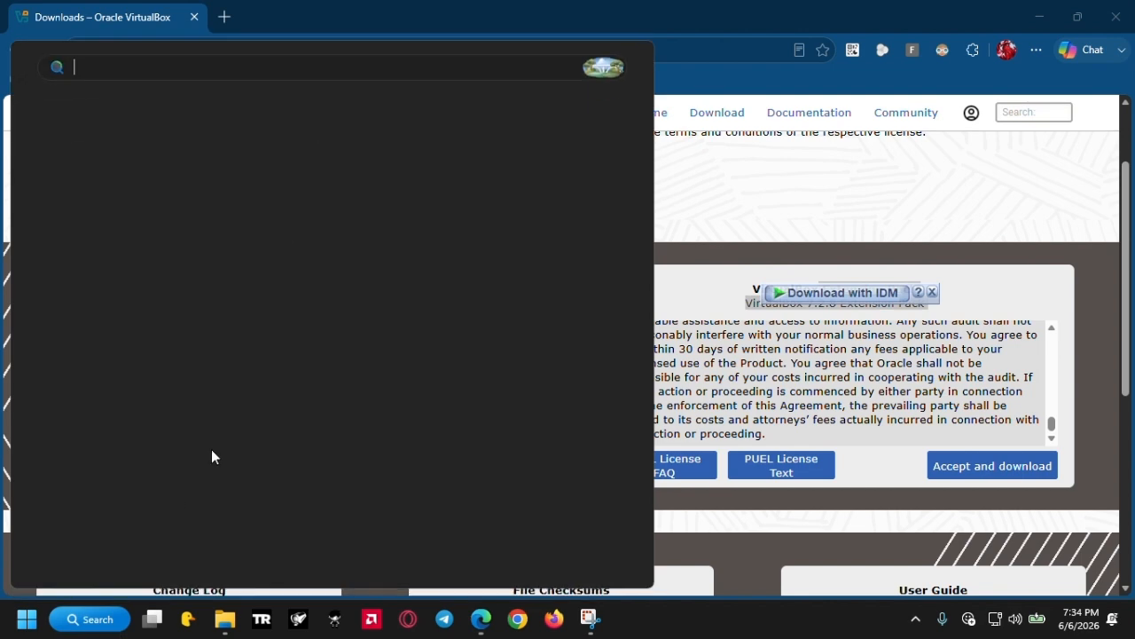
type("i")
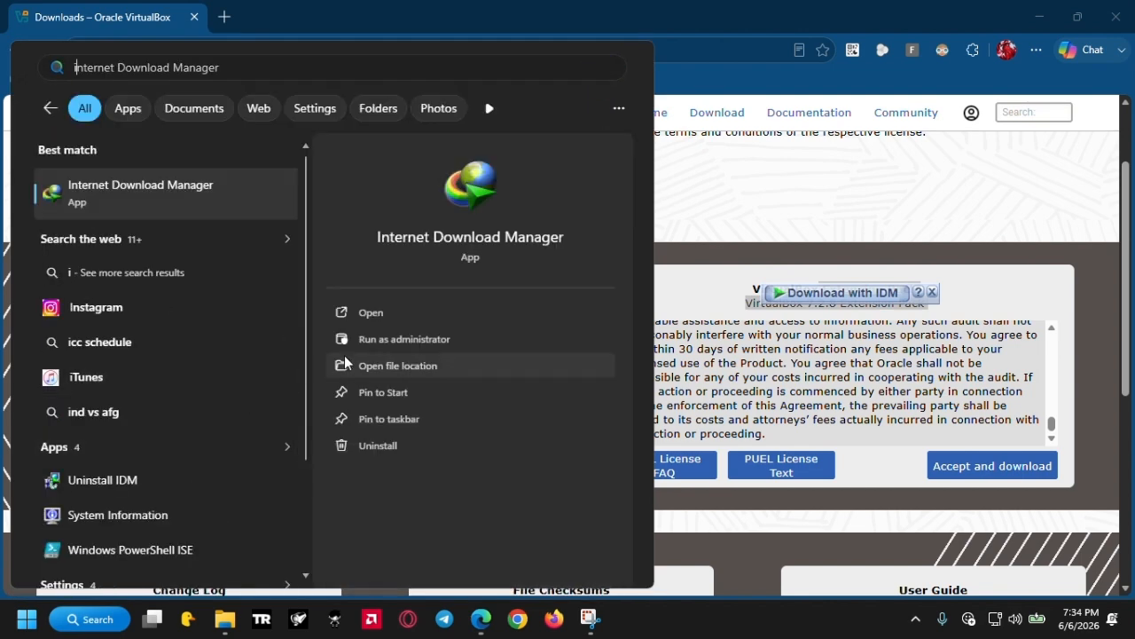
left_click(418, 309)
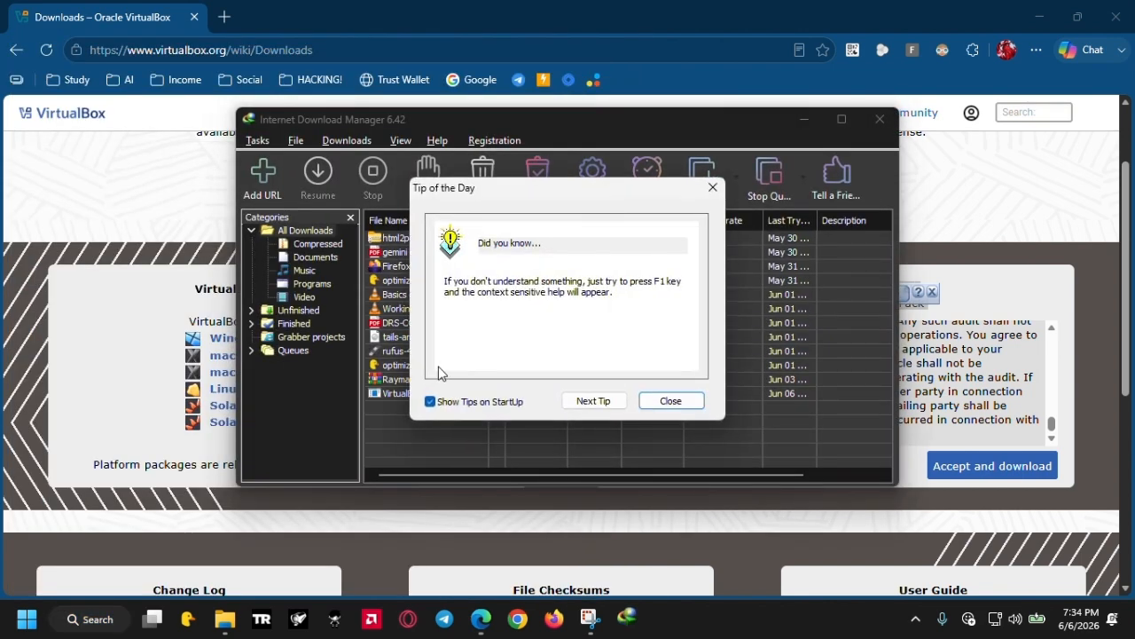
left_click(668, 401)
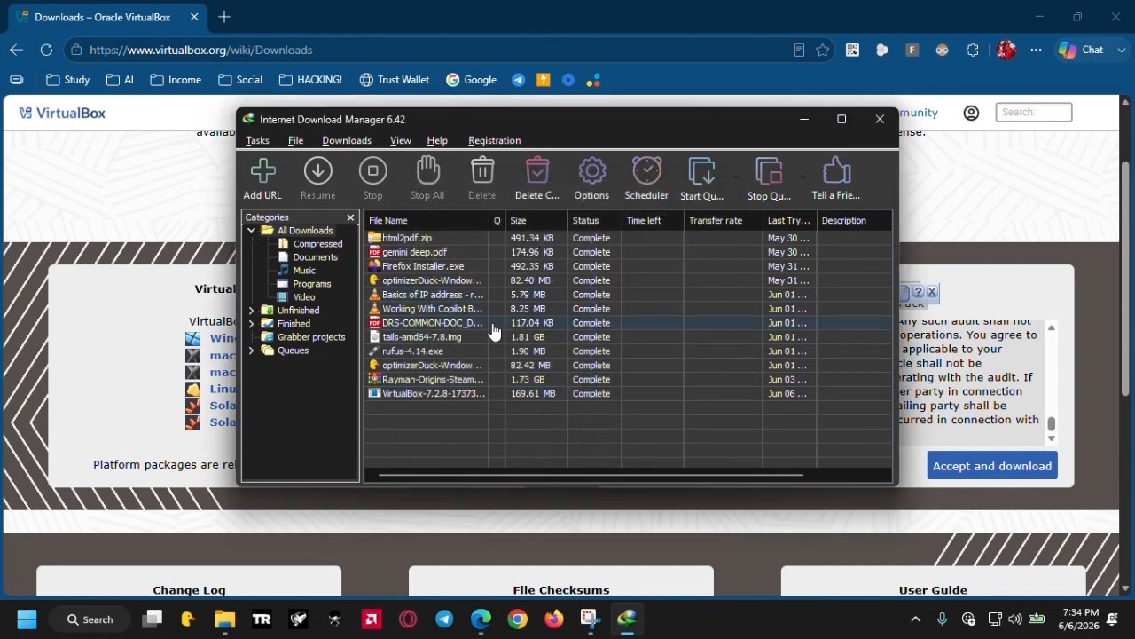
right_click(473, 404)
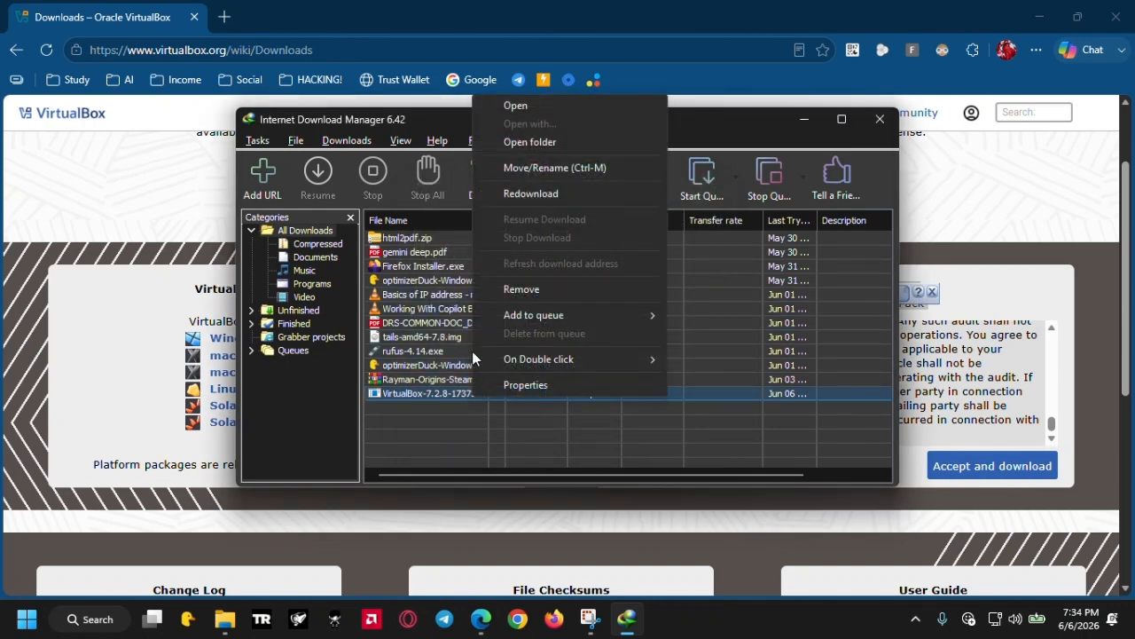
left_click(537, 102)
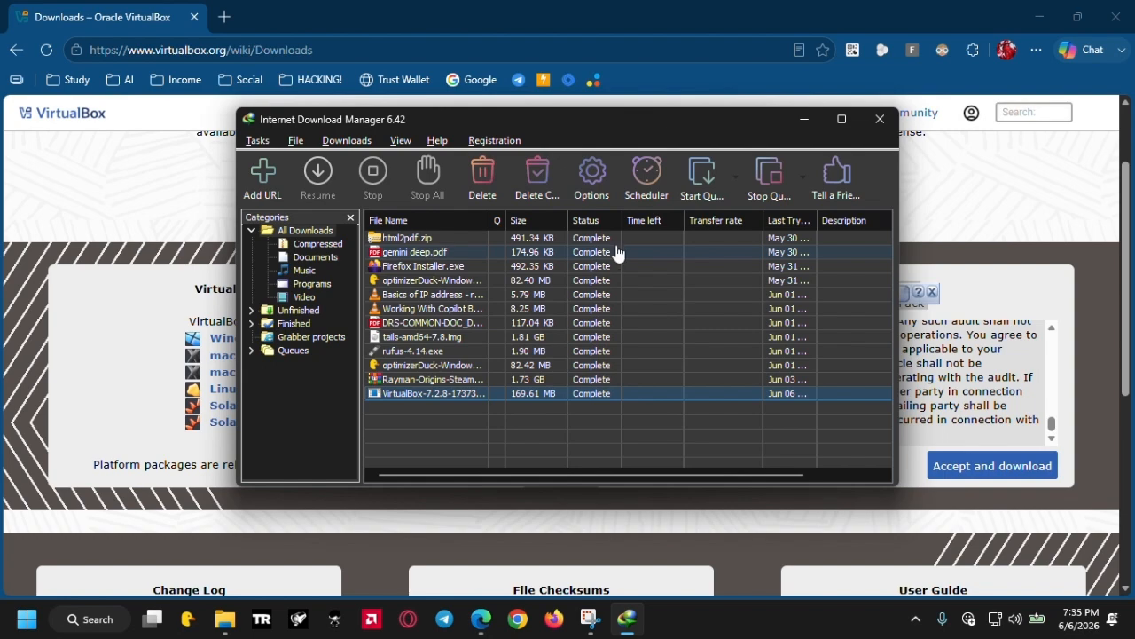
left_click(881, 120)
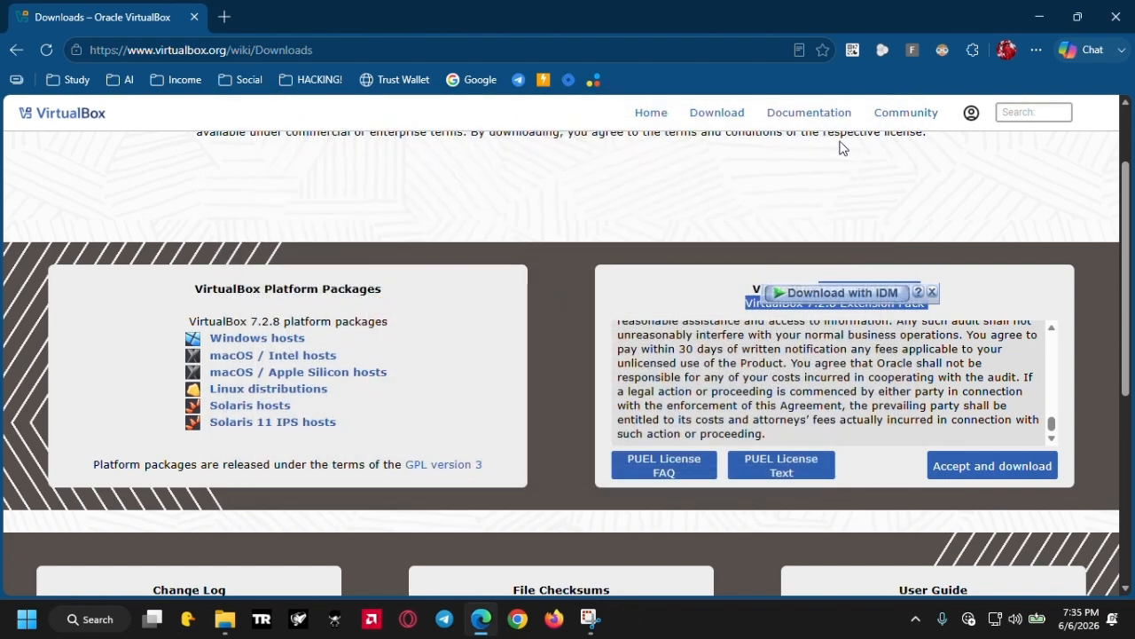
left_click(932, 294)
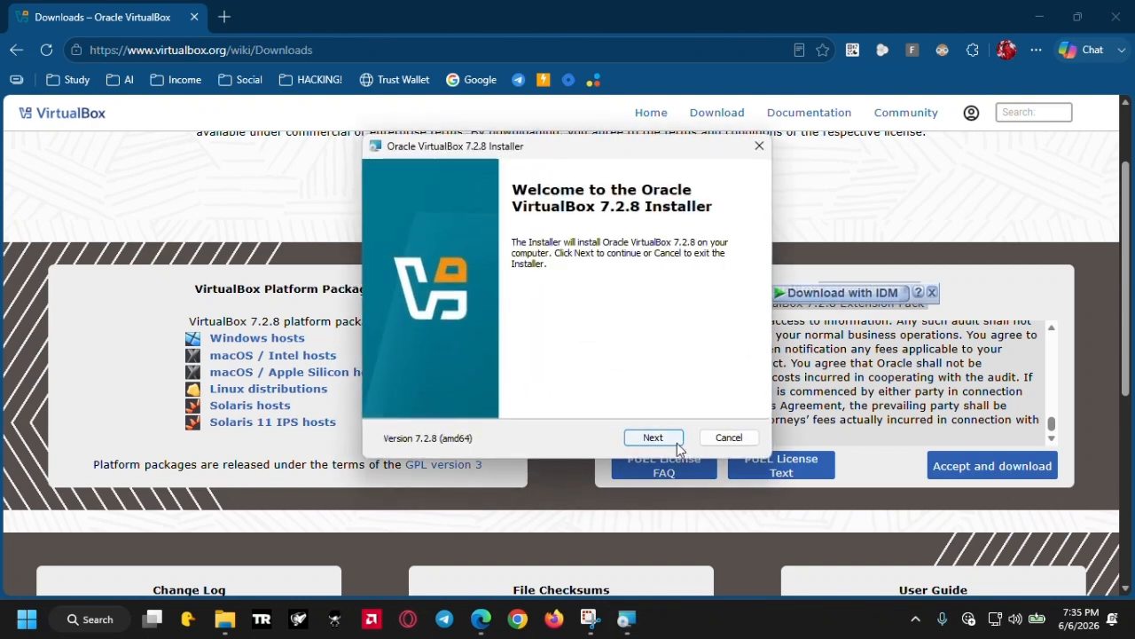
Accept the VirtualBox license agreement and proceed through the setup with the default features and installation location
left_click(677, 441)
left_click(437, 376)
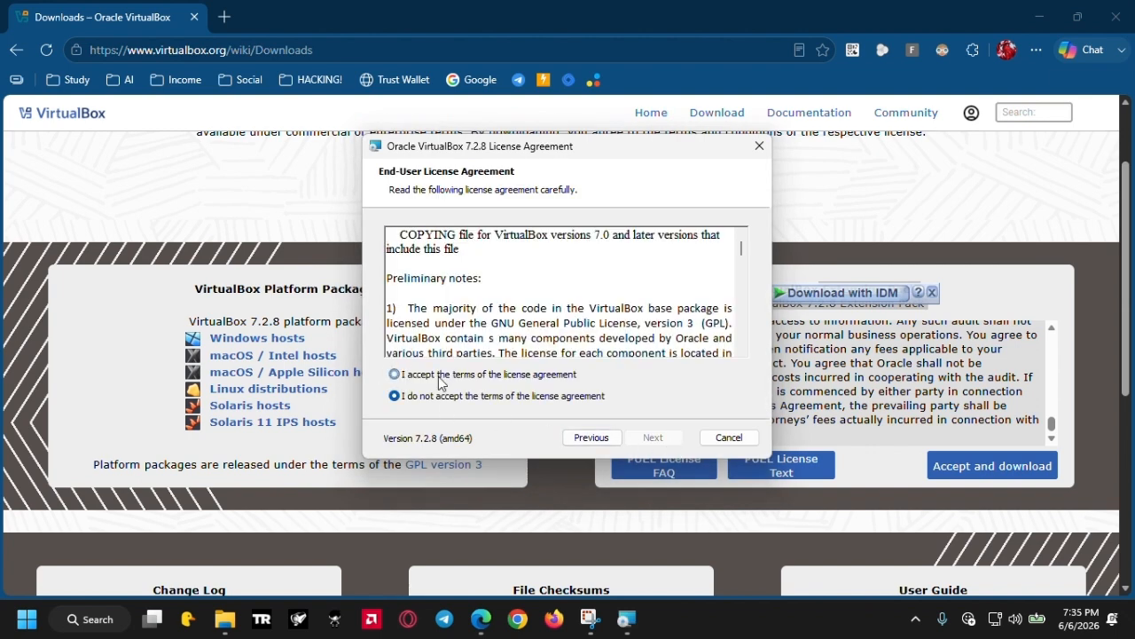
left_click(658, 440)
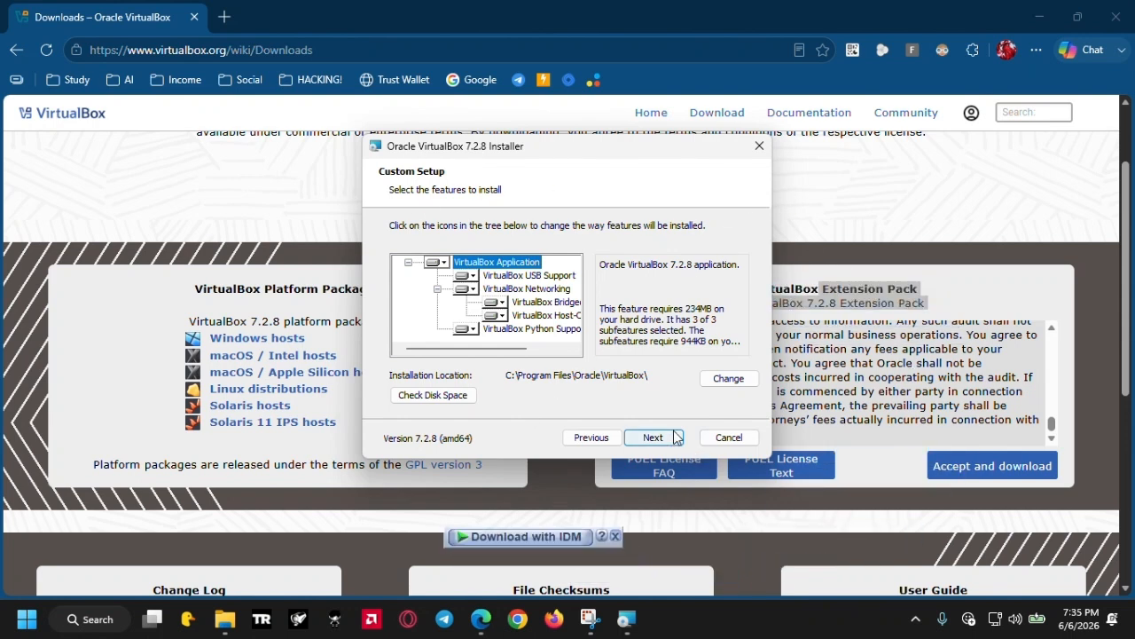
left_click(679, 440)
left_click(674, 440)
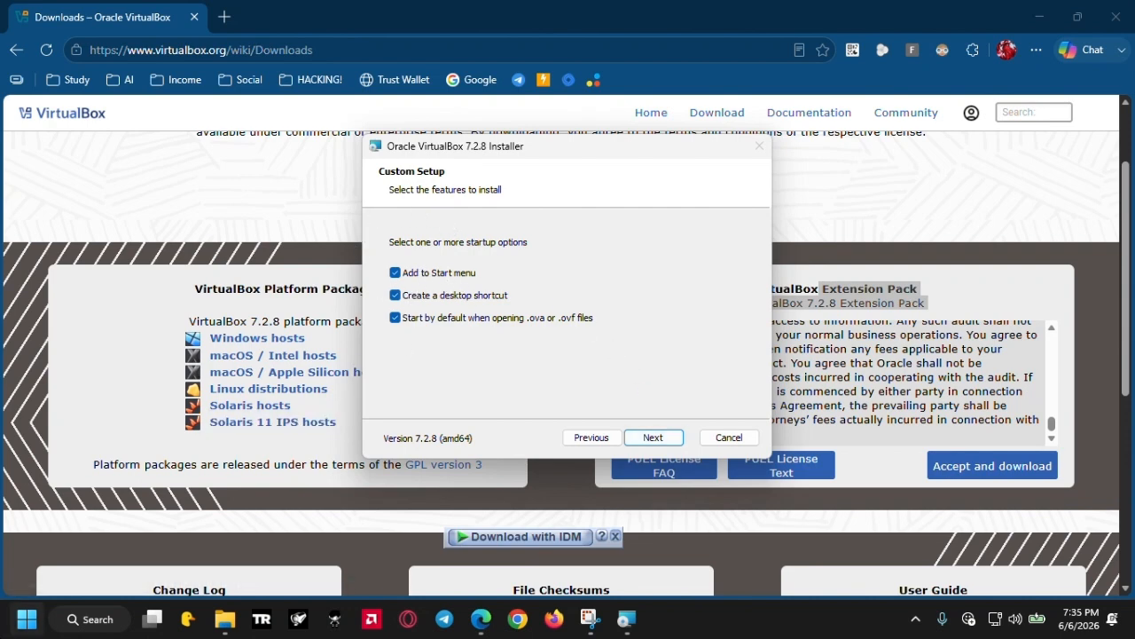
Look at the Start menu and the desktop as the places where the installer adds its shortcuts
left_click(26, 618)
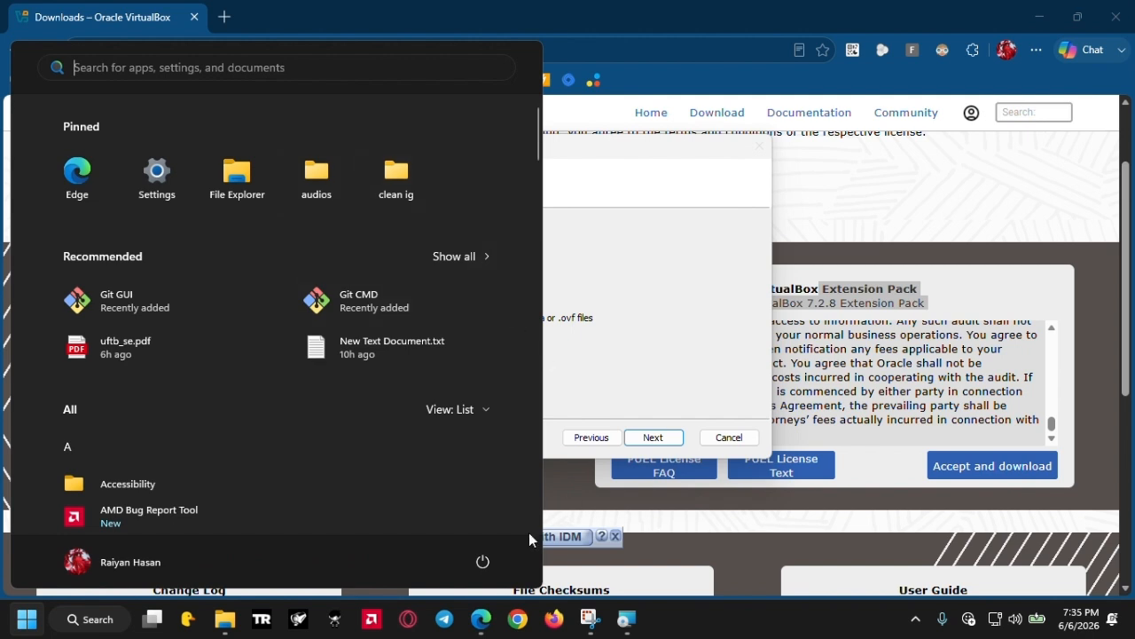
left_click(621, 207)
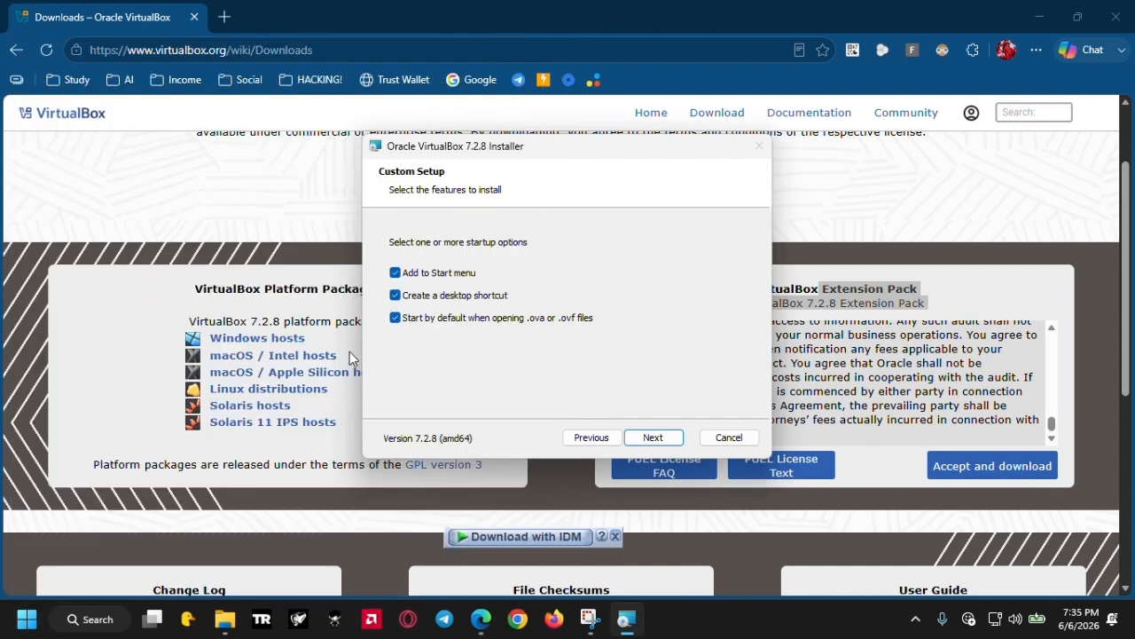
left_click(428, 300)
key("super+d")
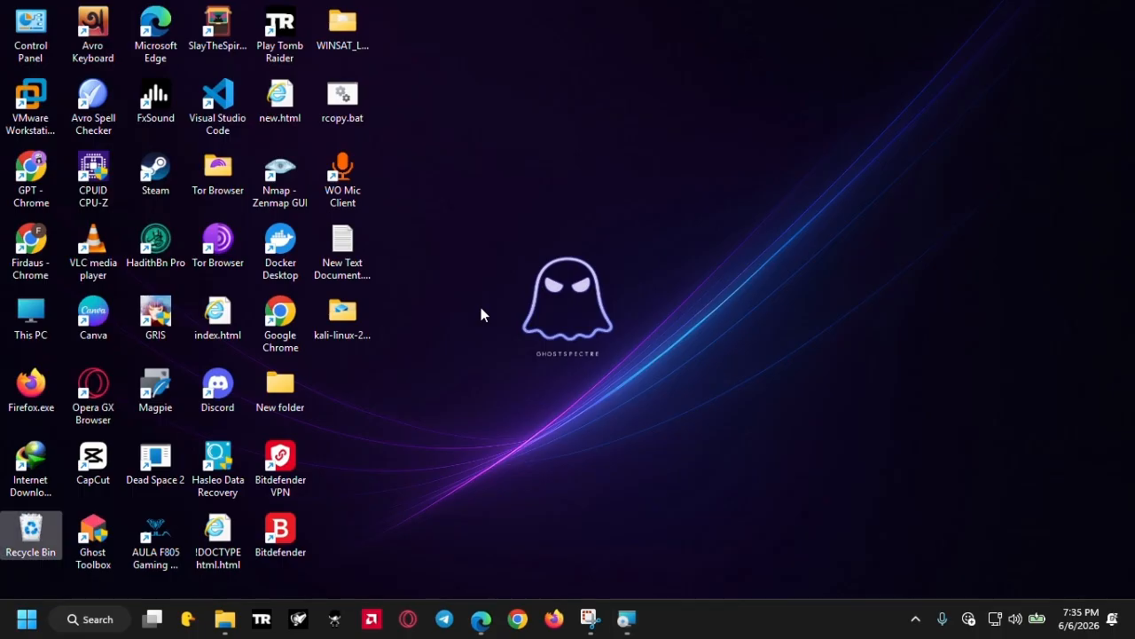
left_click(481, 308)
left_click_drag(550, 162, 786, 383)
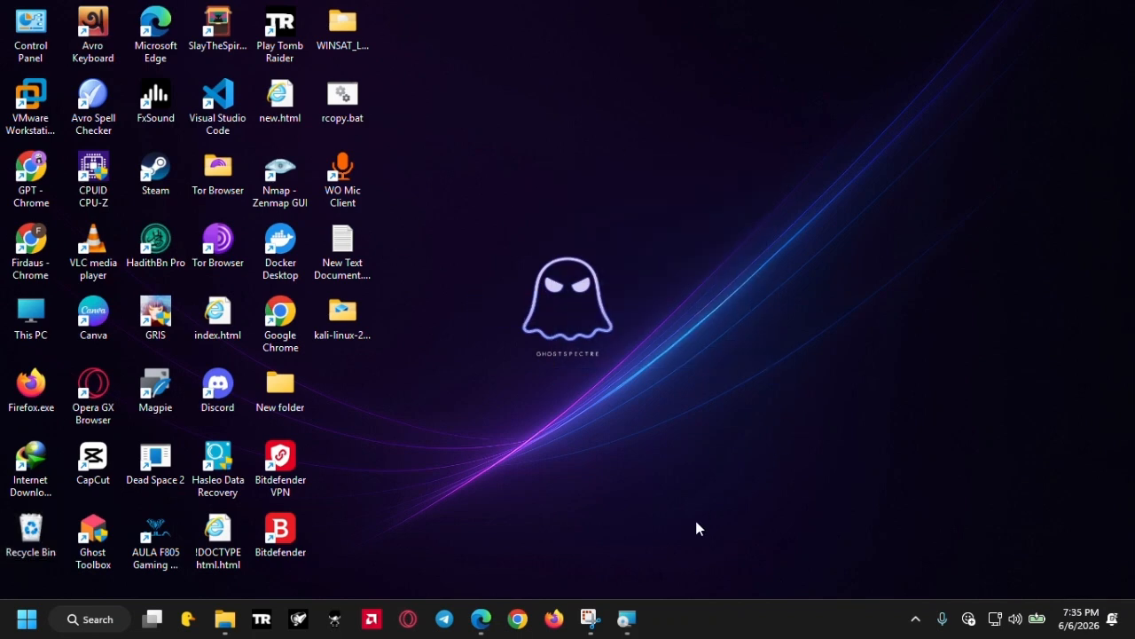
Return to the VirtualBox installer and start the installation with all three startup options enabled
left_click(626, 618)
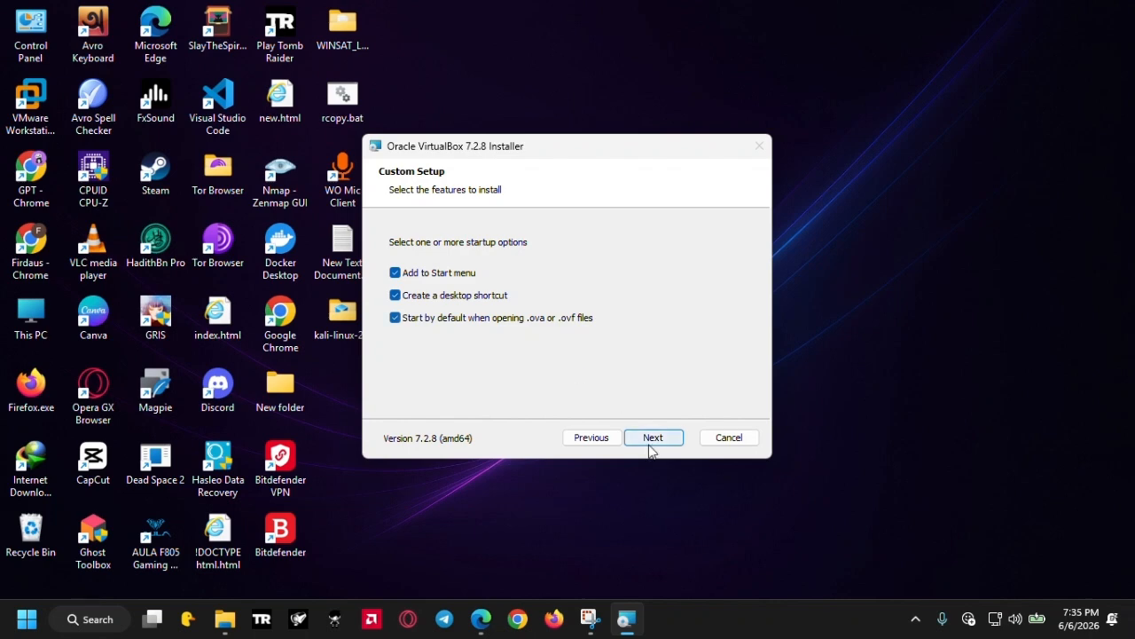
left_click(652, 439)
left_click(653, 439)
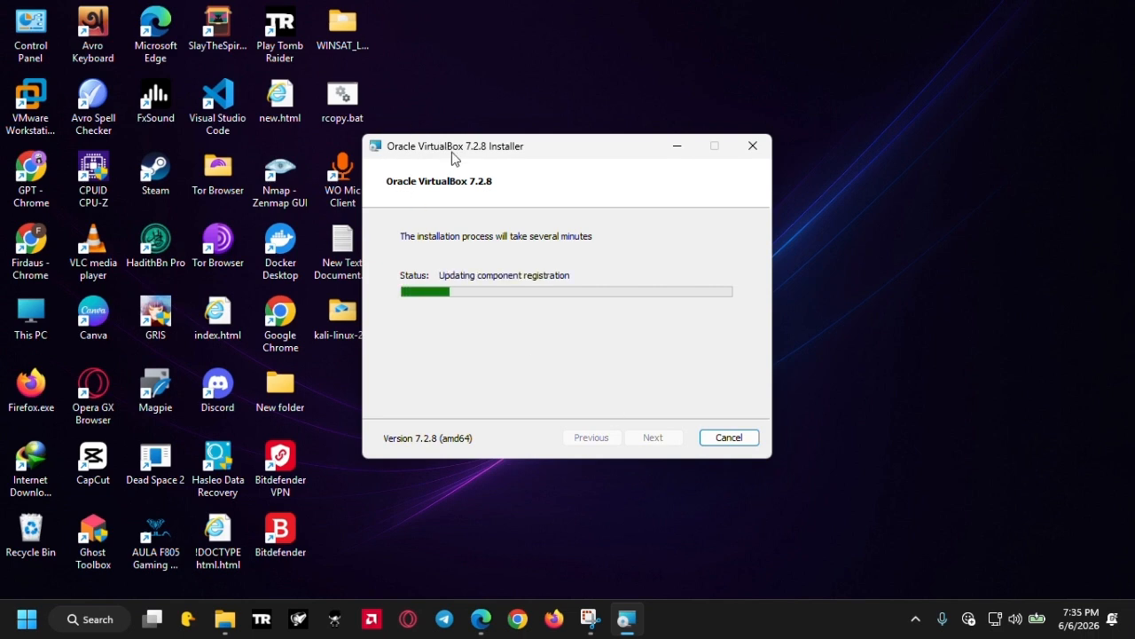
left_click_drag(472, 152, 487, 151)
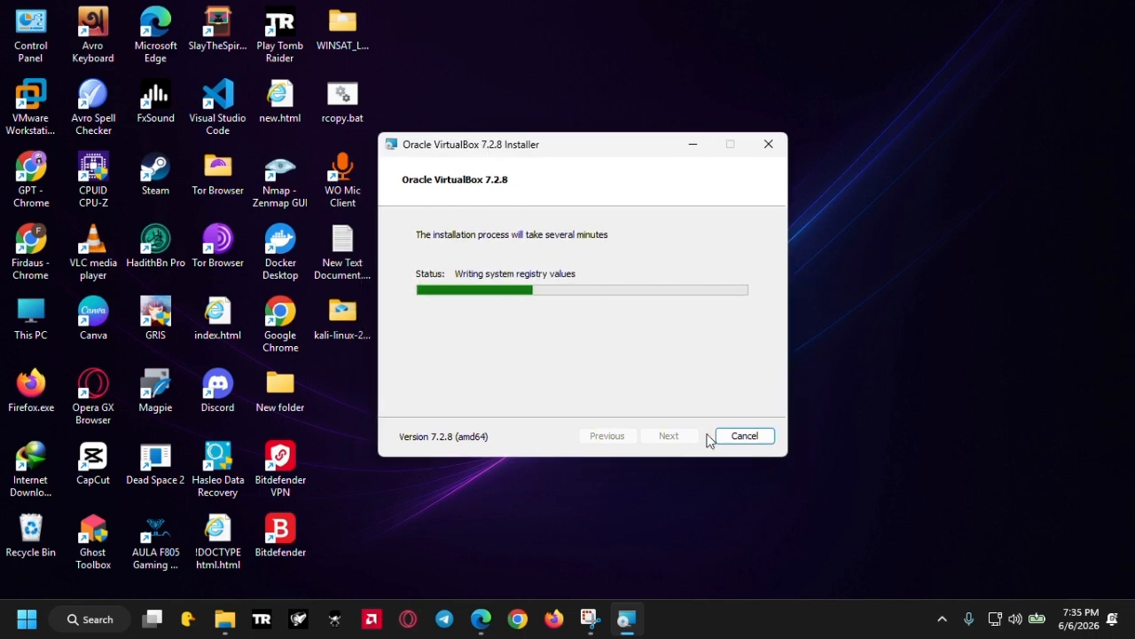
Check in Task Manager's CPU performance details whether virtualization is enabled, then close Task Manager
right_click(798, 626)
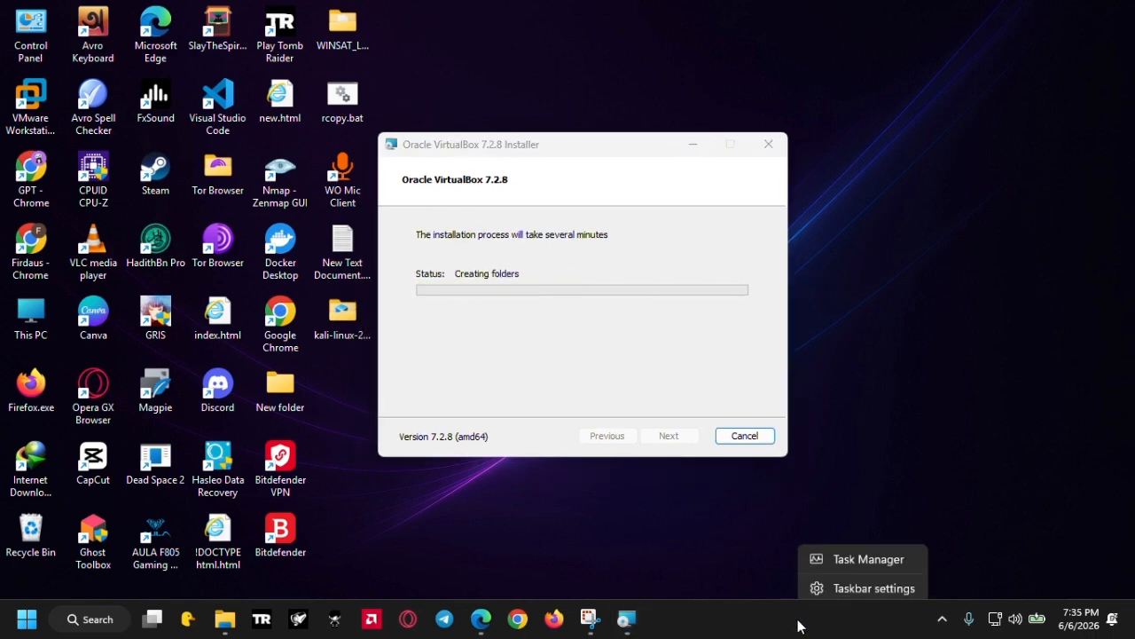
left_click(842, 552)
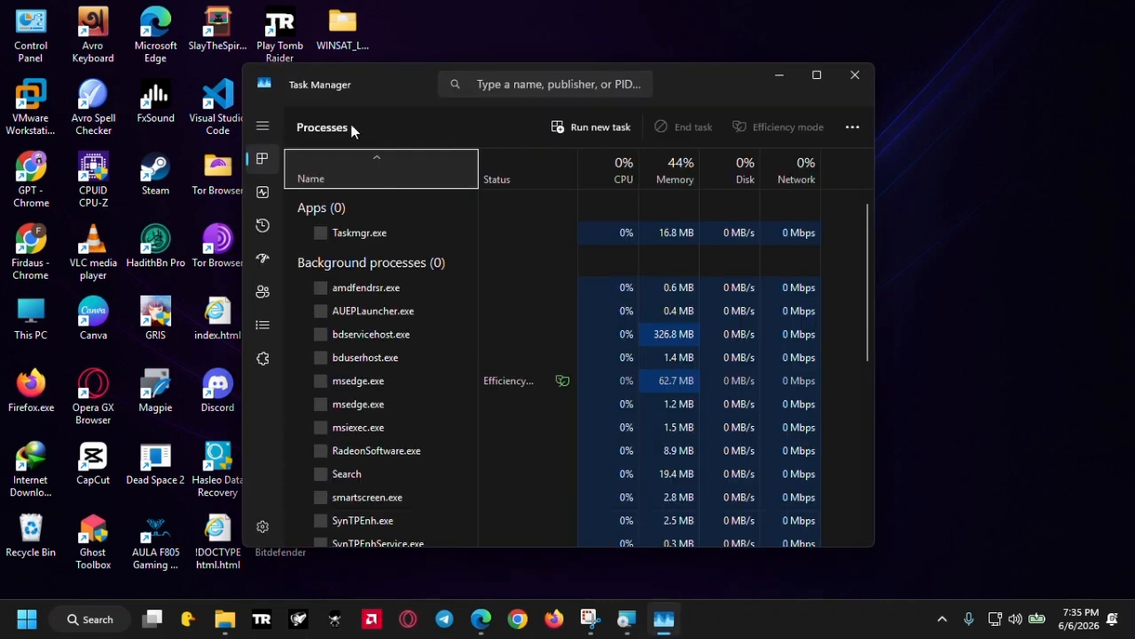
left_click(256, 208)
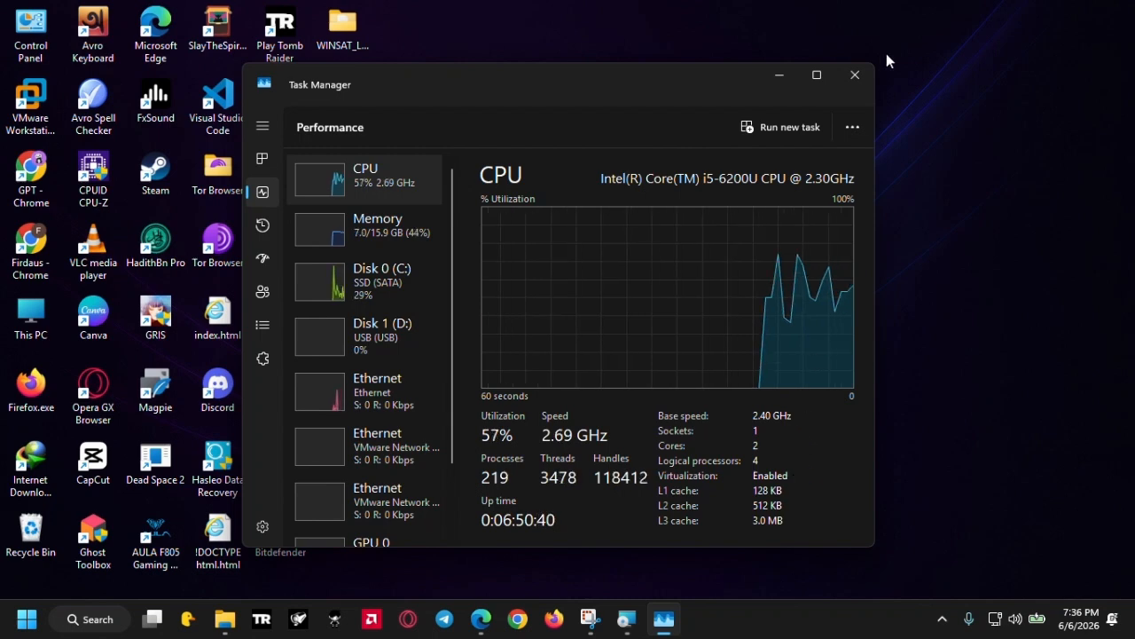
left_click(855, 76)
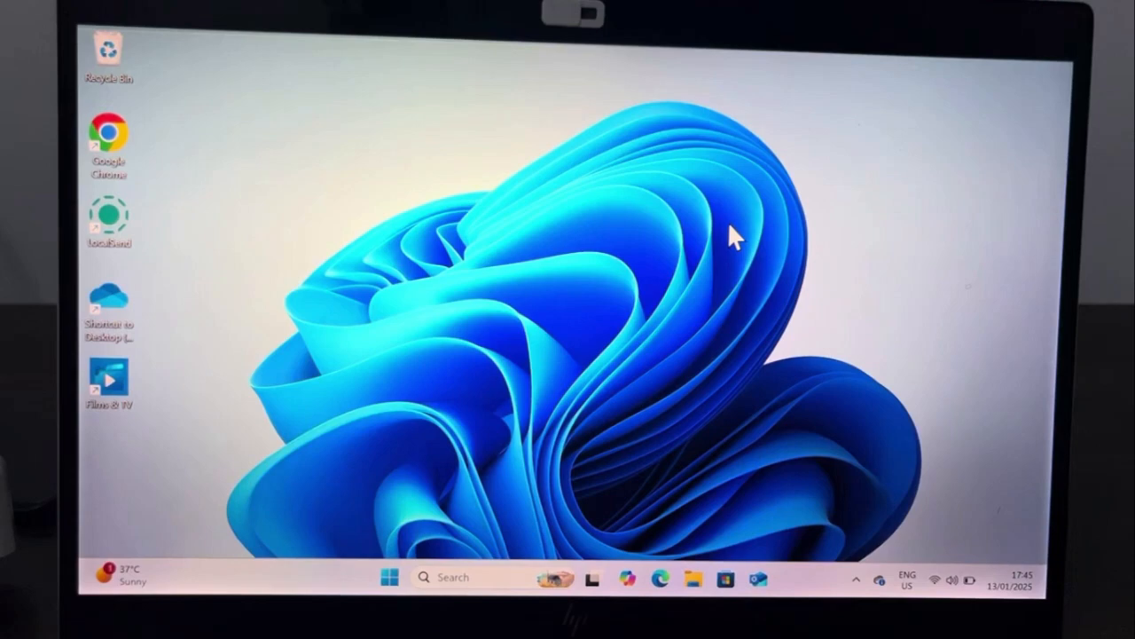
In VLC media player, lower the virtualization tutorial video's volume to 11% and take the video out of full screen
key("super")
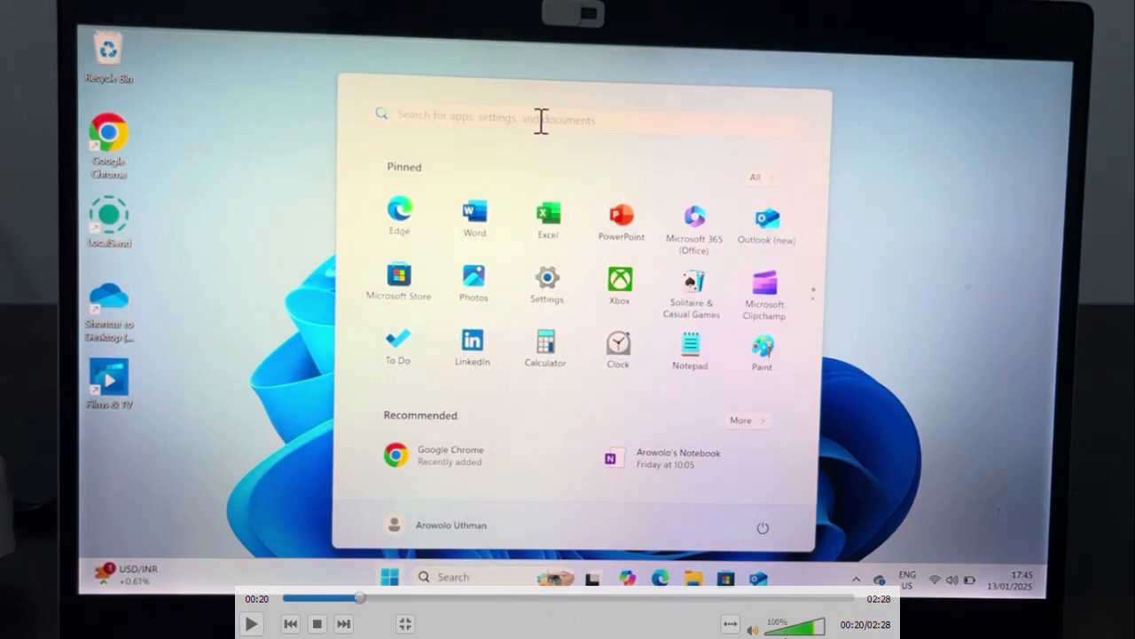
left_click(794, 634)
left_click_drag(793, 634, 768, 632)
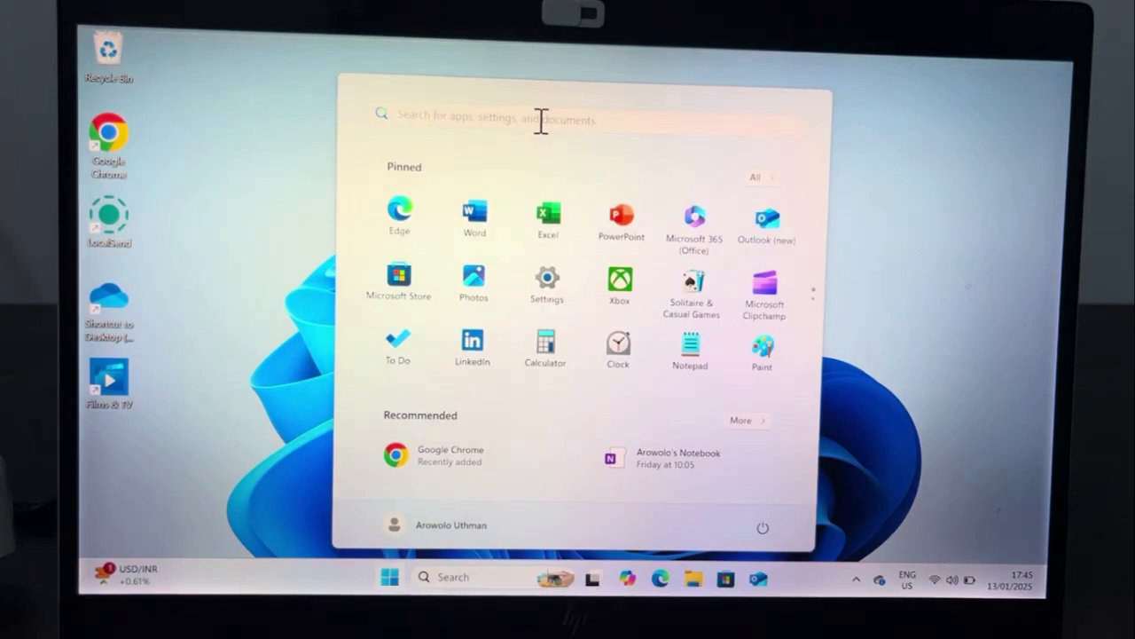
double_click(624, 423)
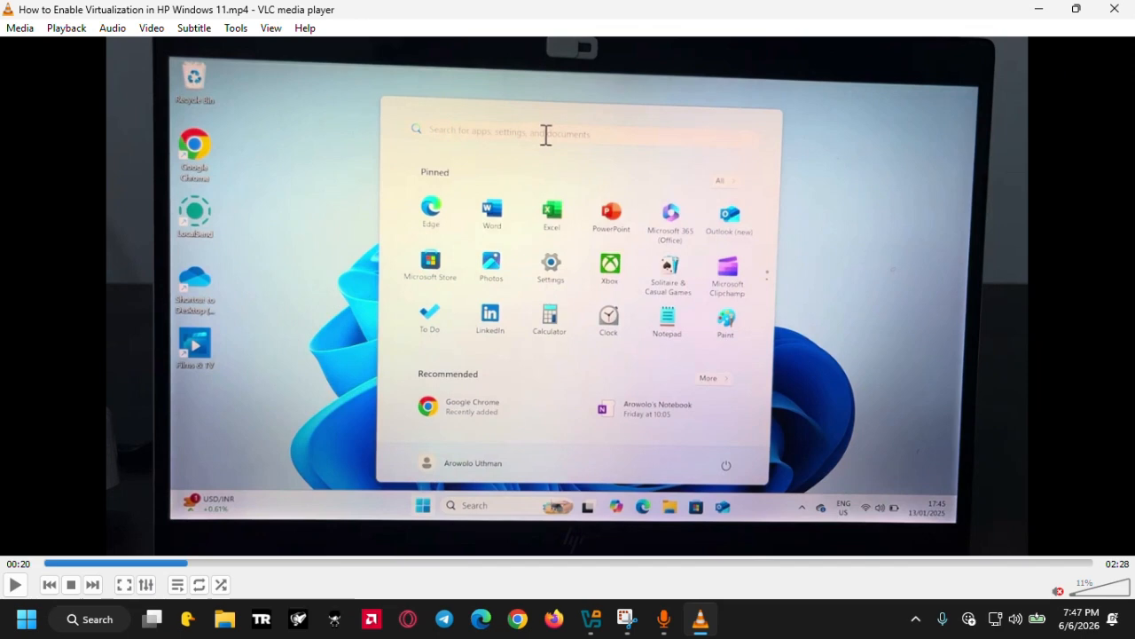
double_click(625, 424)
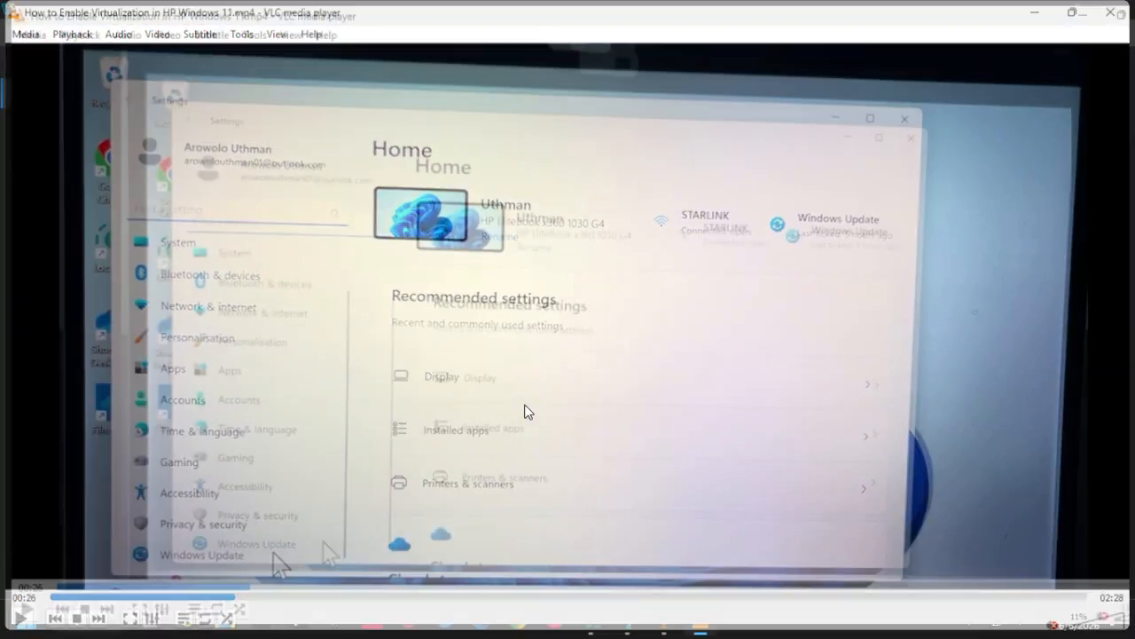
double_click(524, 410)
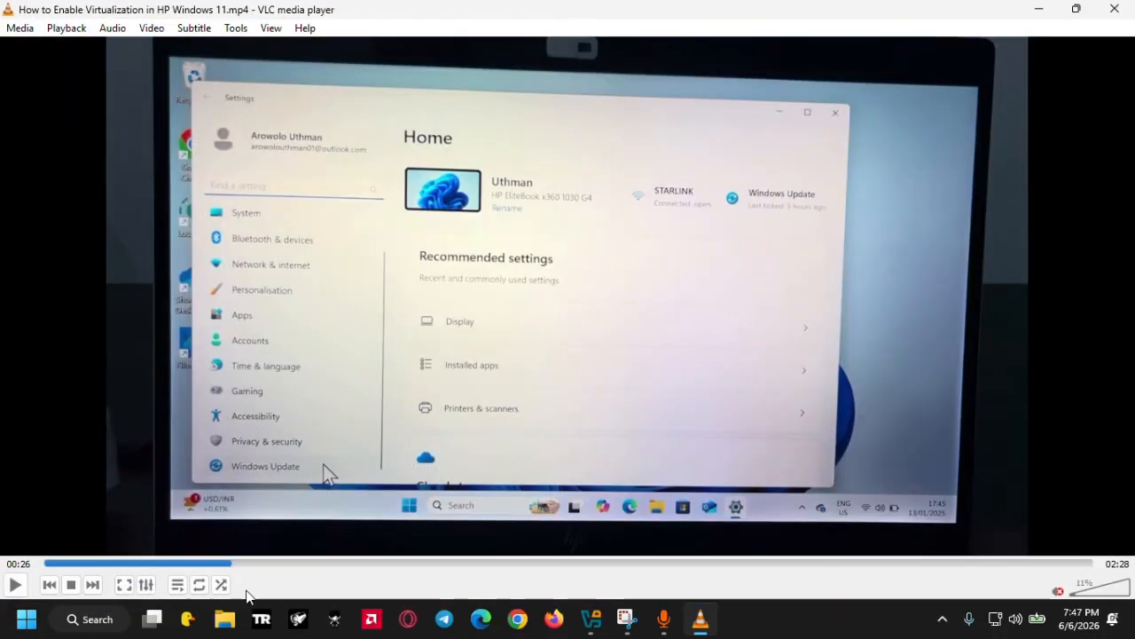
Search Windows for "system update" to see the Check for updates setting, then return to the VLC tutorial video
left_click(92, 619)
type("system update")
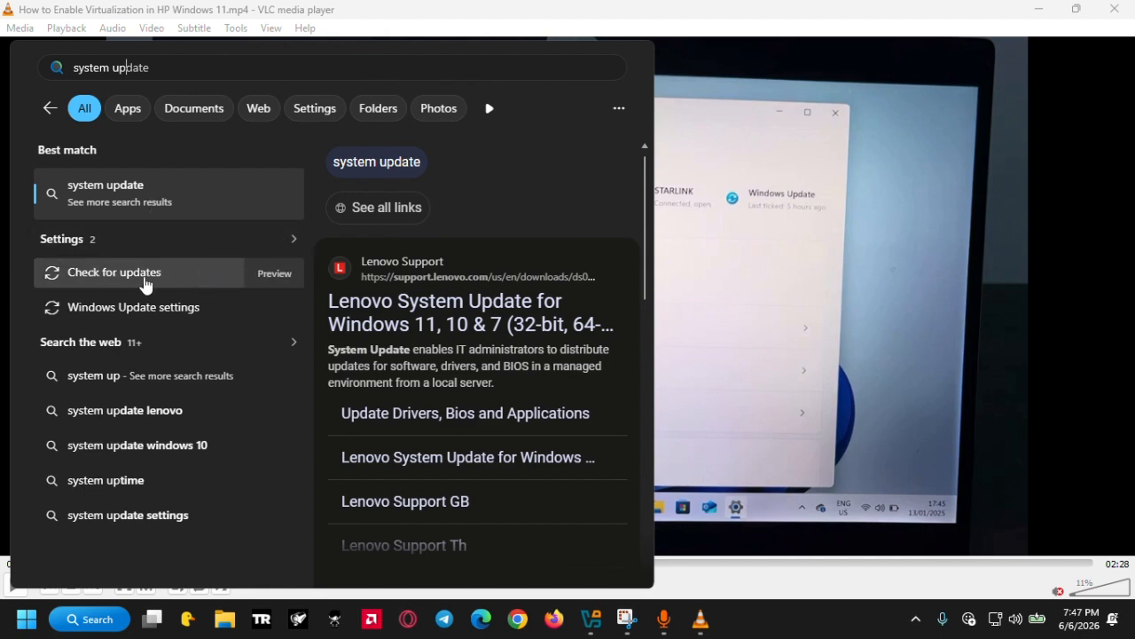
left_click(780, 273)
Play the tutorial video in stages, examining how it reaches BIOS Setup, the Security and Advanced pages, and the Virtualization Technology (VTx) setting
key("space")
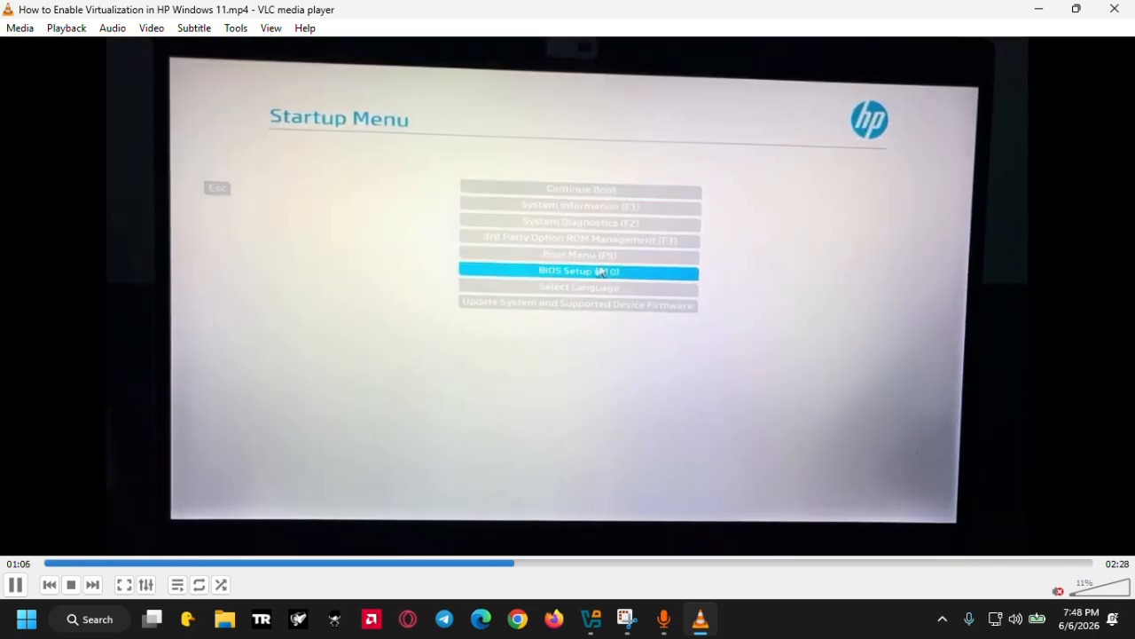
key("space")
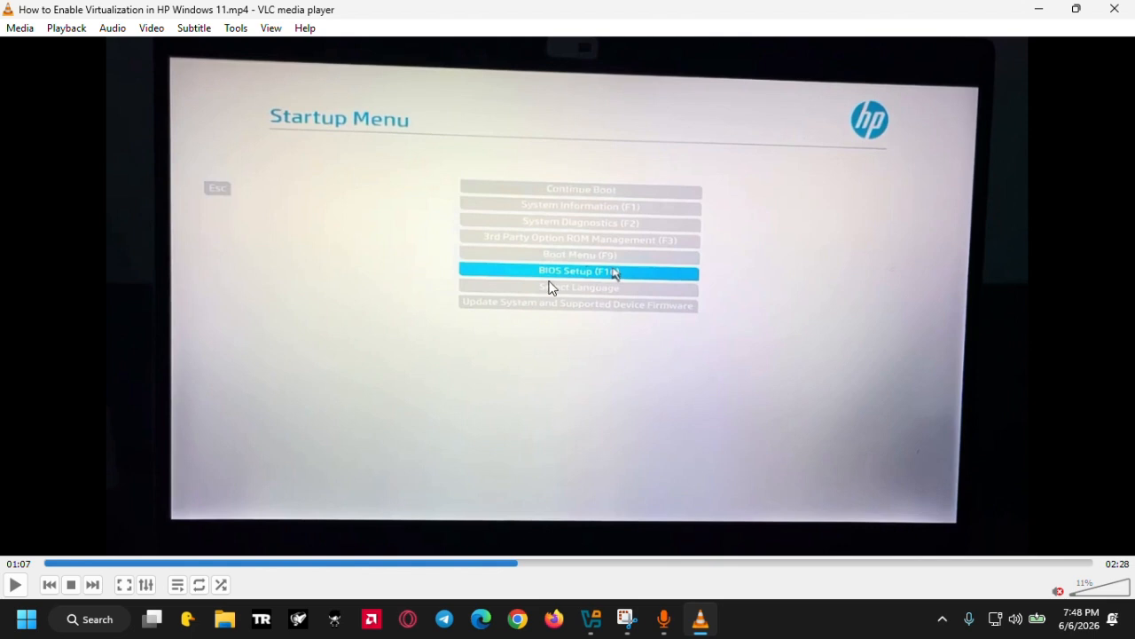
key("space")
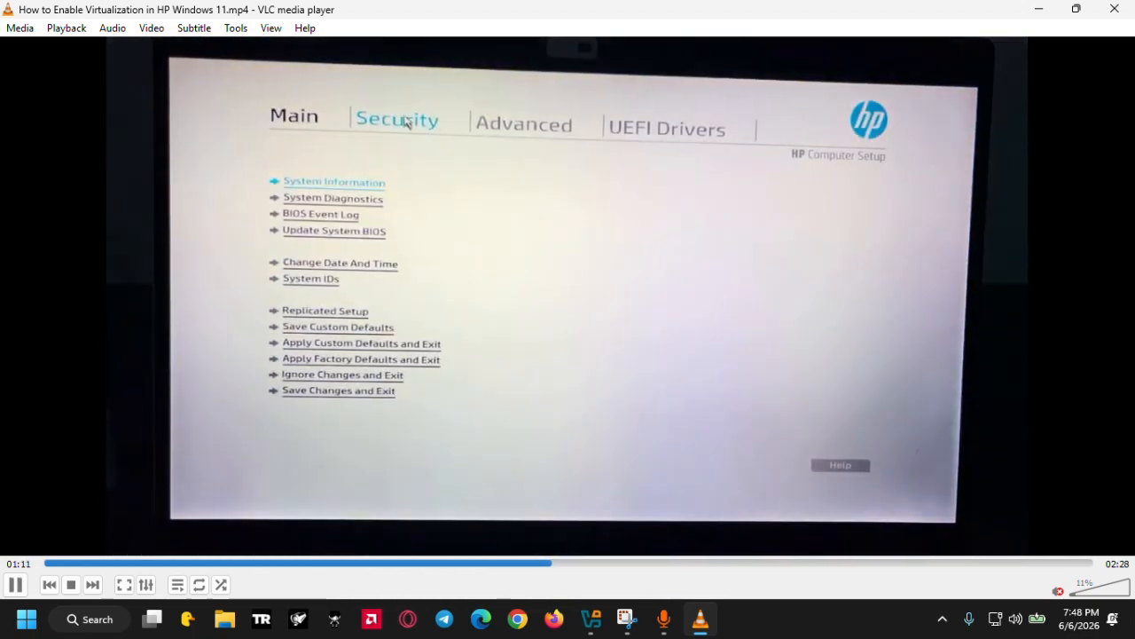
key("space")
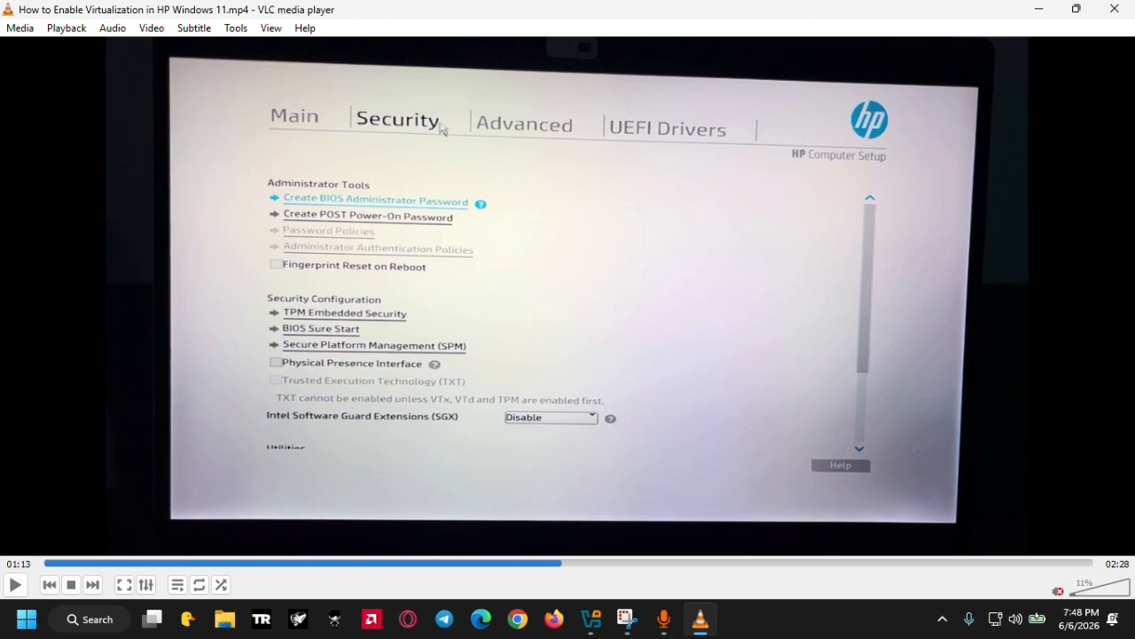
key("space")
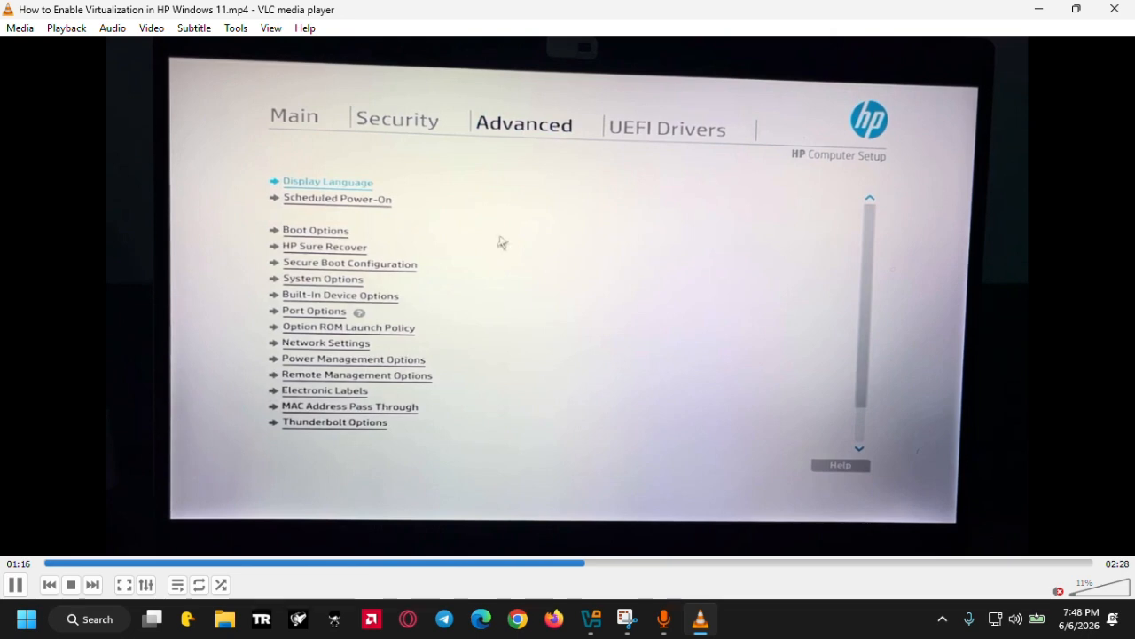
key("space")
key("space")
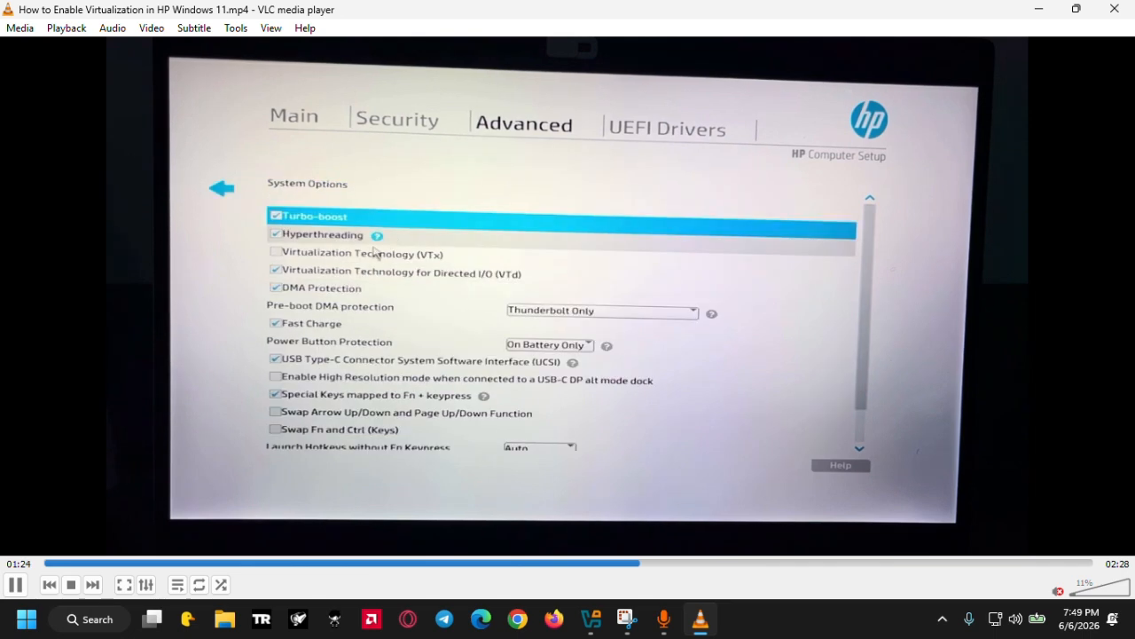
key("space")
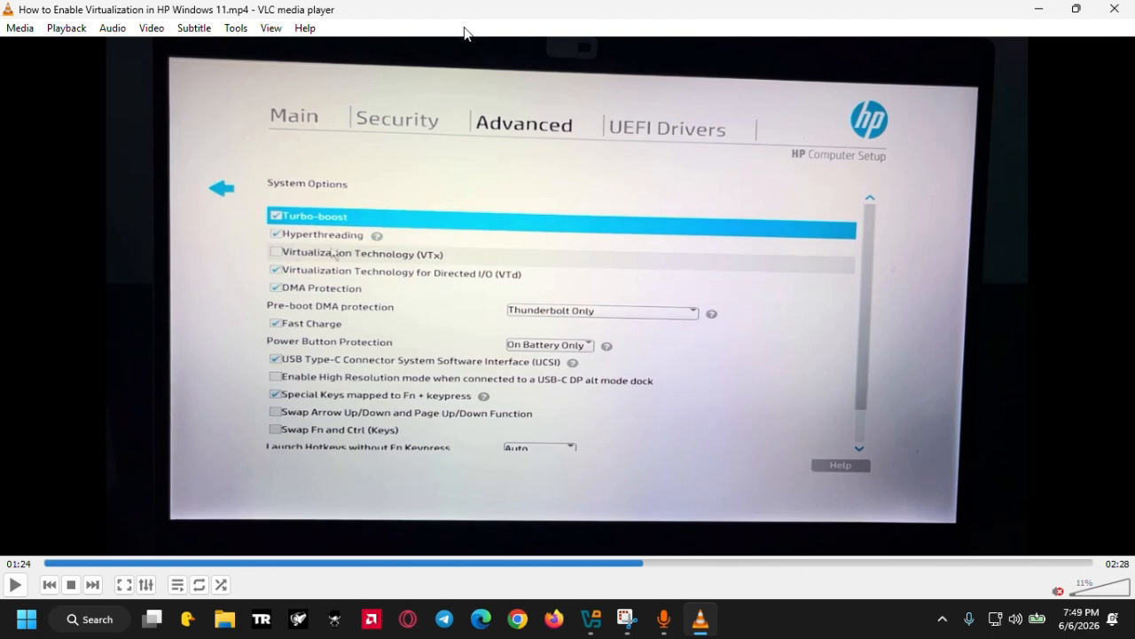
key("space")
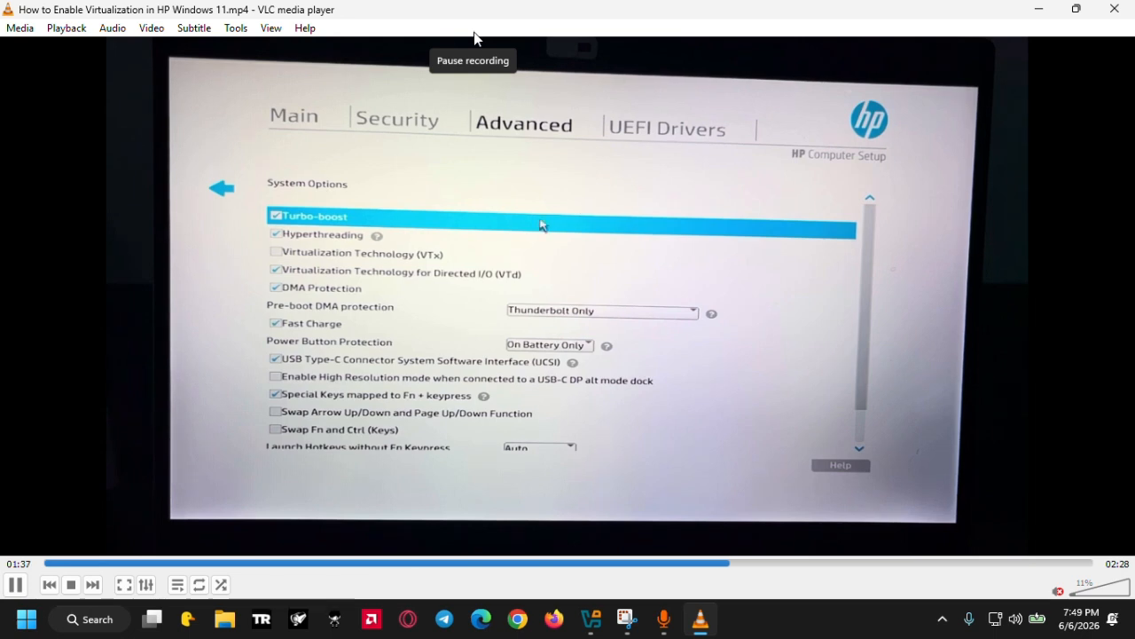
Skip through the video to review enabling Virtualization Technology (VTx) and leaving the BIOS with changes saved
key("Right")
key("space")
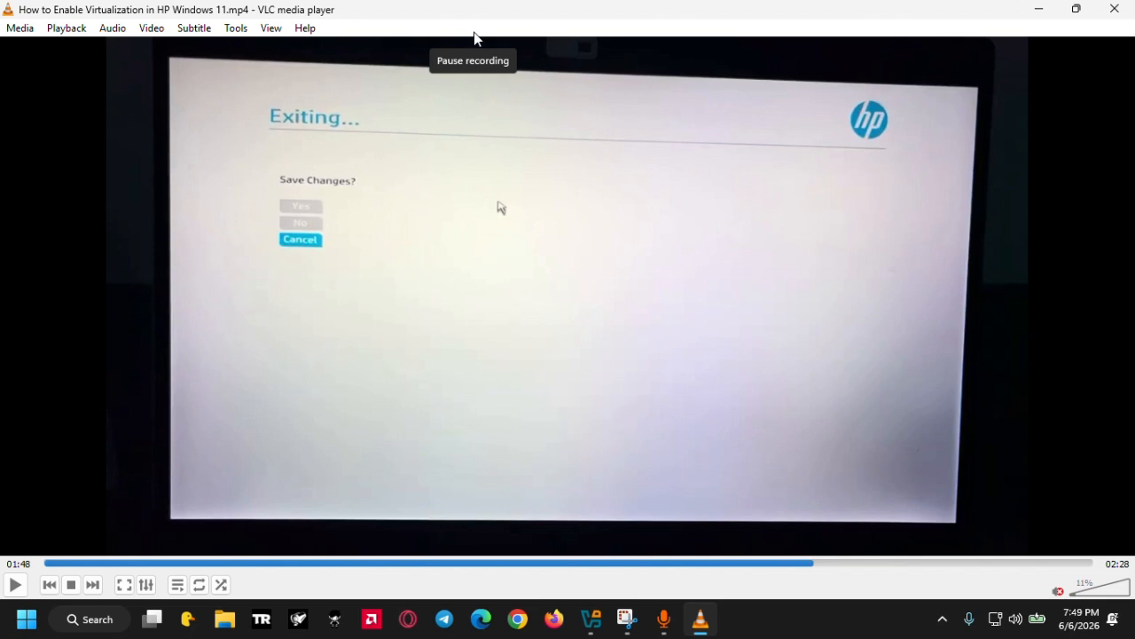
key("Left")
key("space")
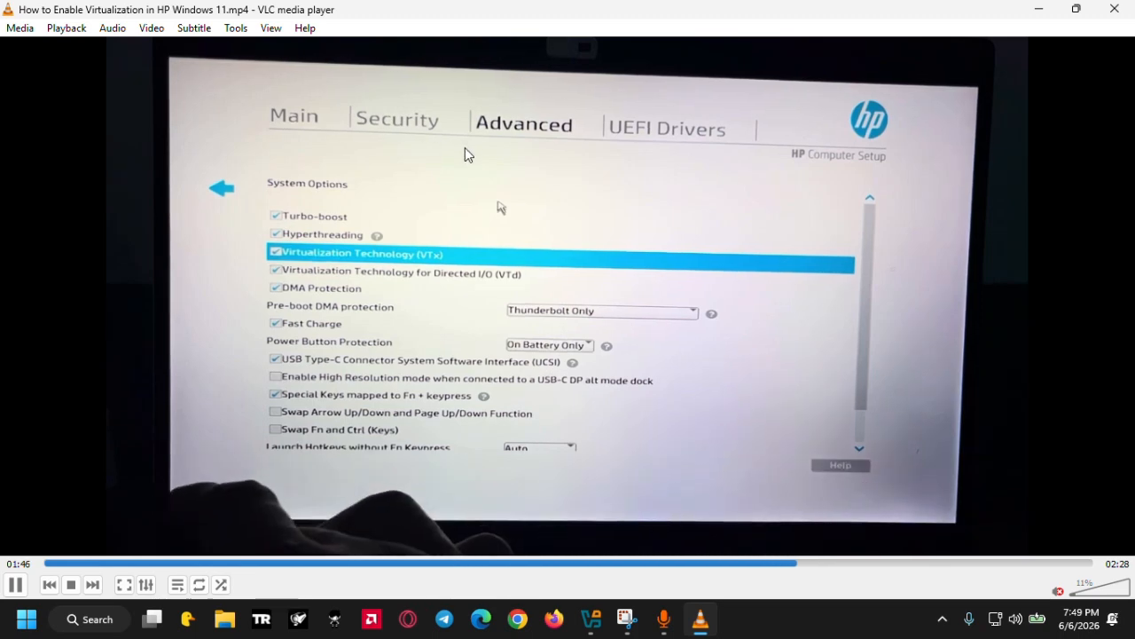
key("space")
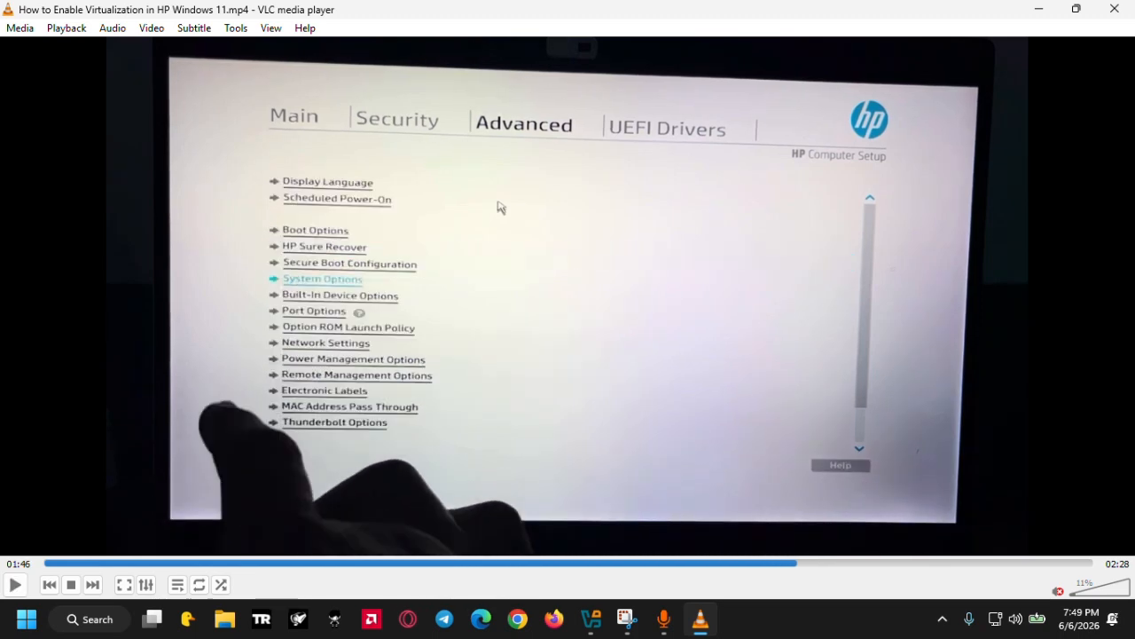
key("space")
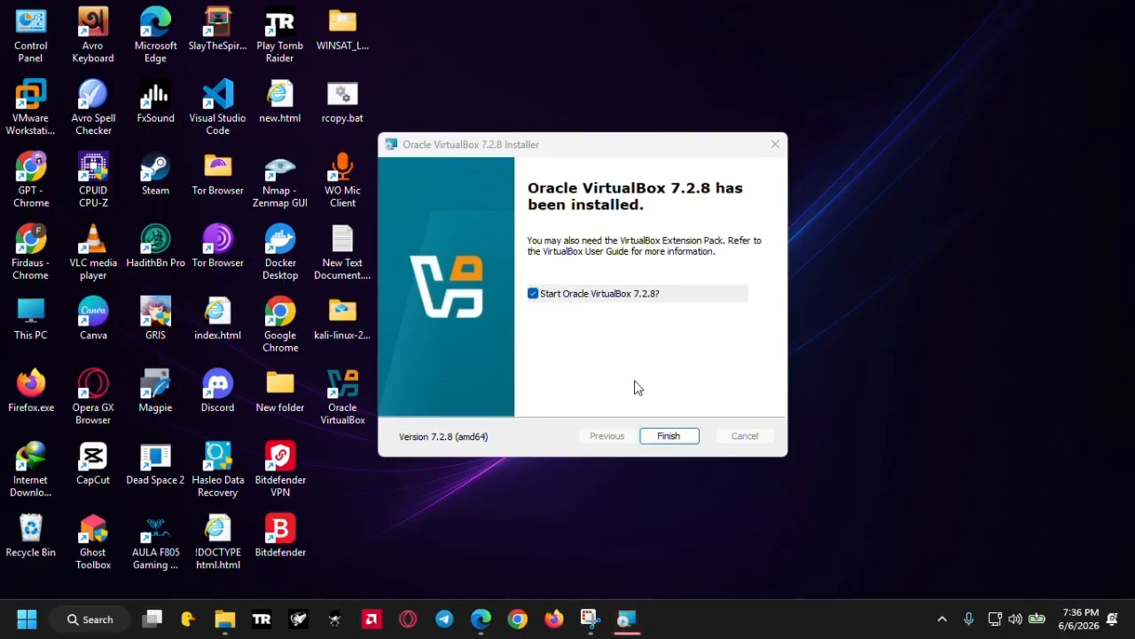
Finish the Oracle VirtualBox 7.2.8 installer with the option to start VirtualBox enabled
left_click(664, 439)
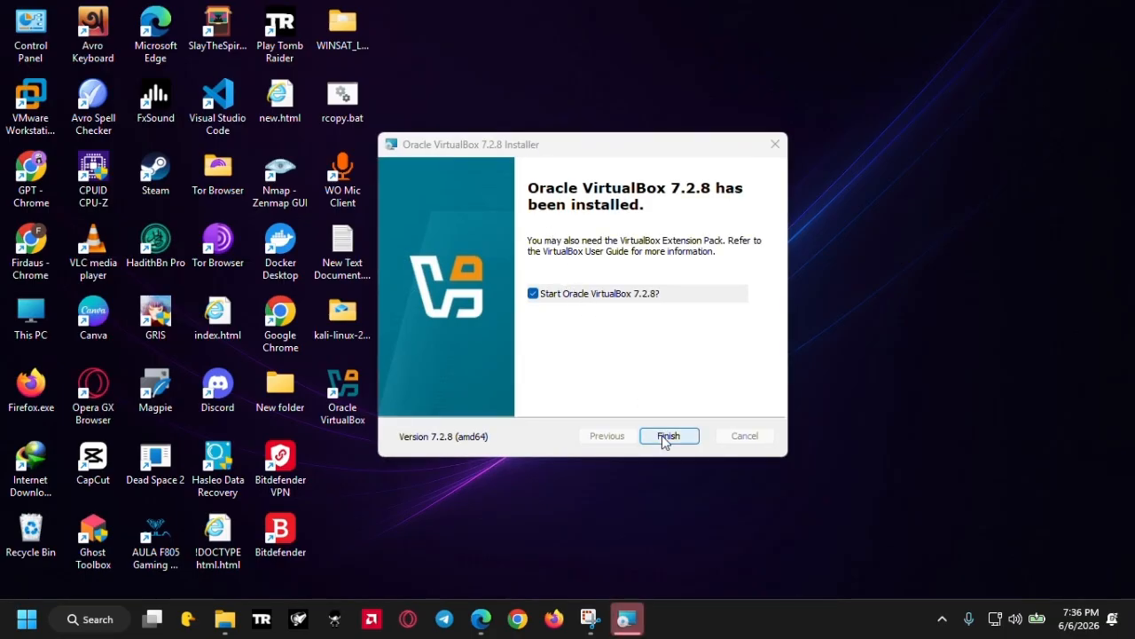
left_click(667, 438)
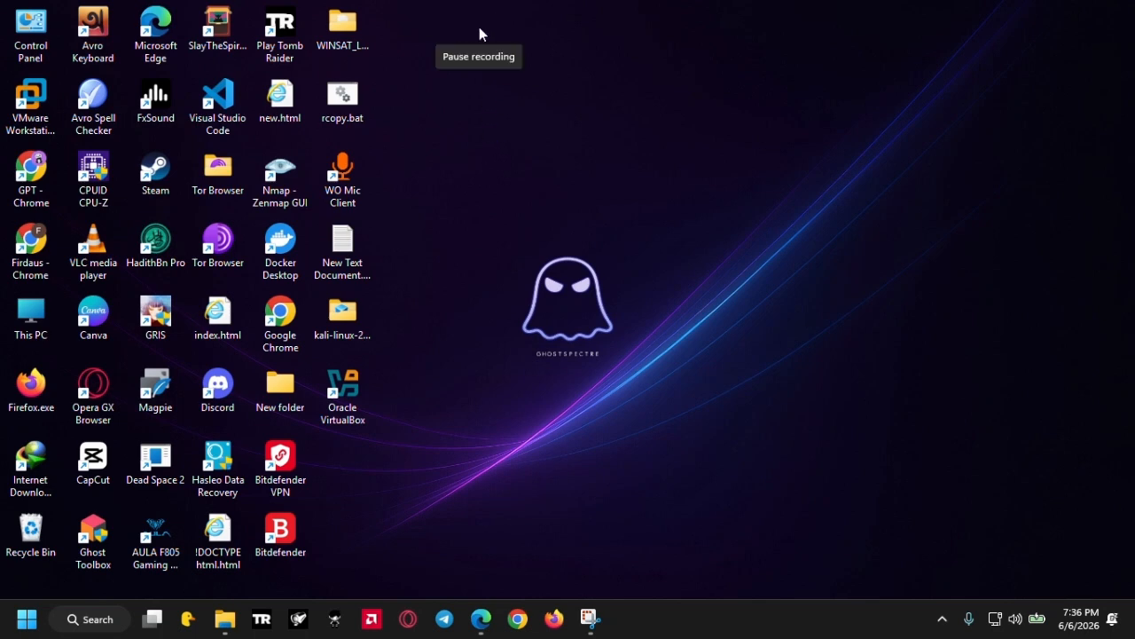
Switch to Microsoft Edge and open kali.org in a new tab
left_click(484, 620)
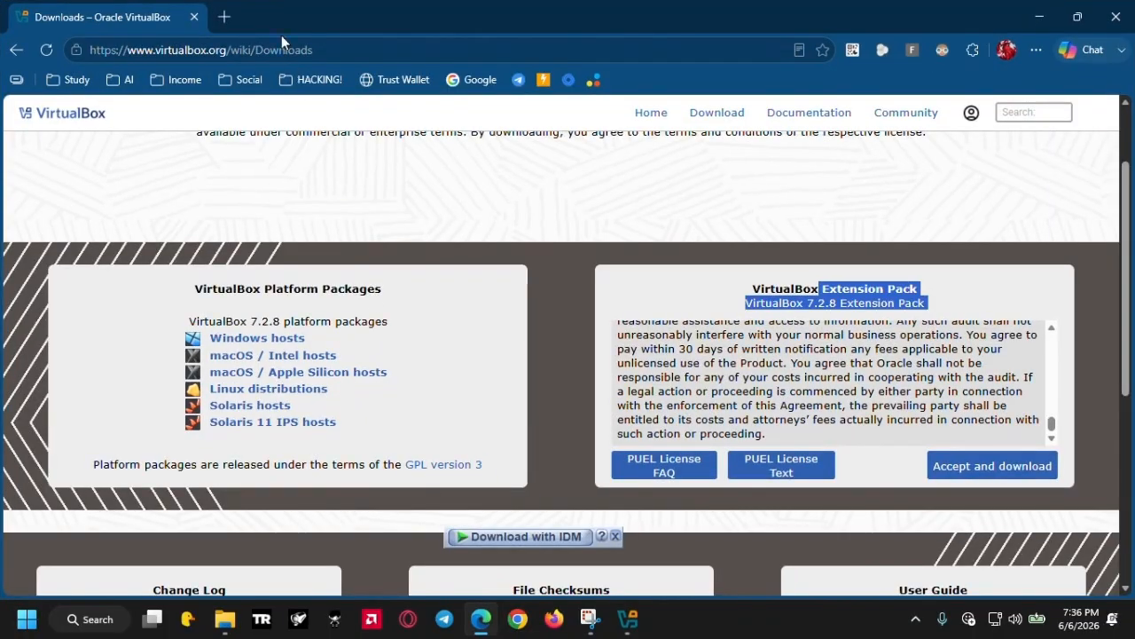
left_click(225, 17)
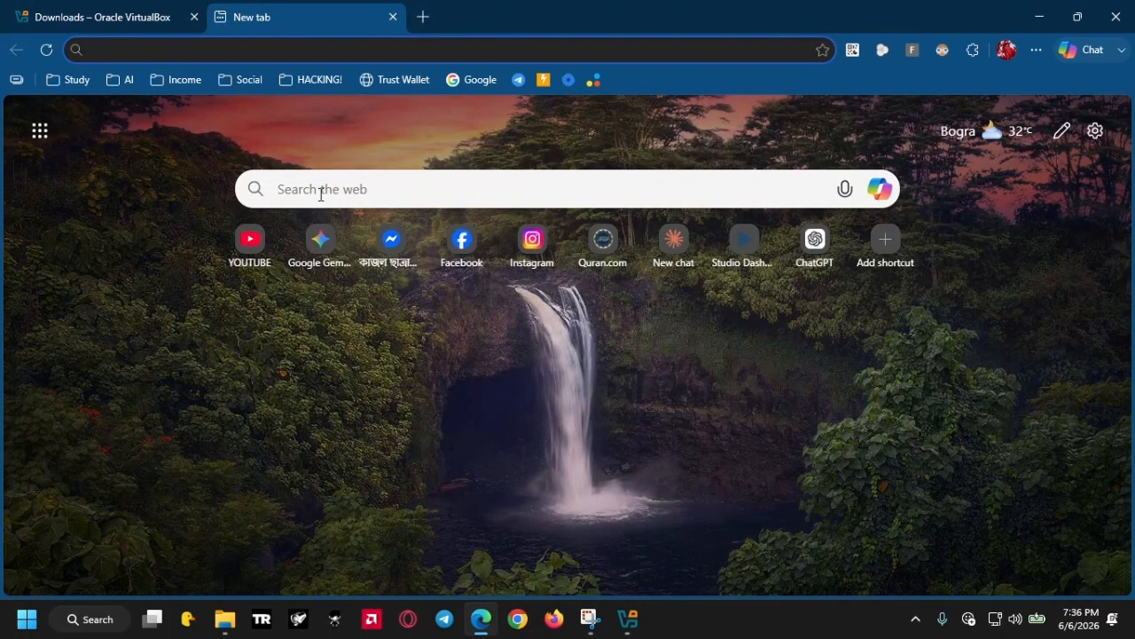
type("kali.org")
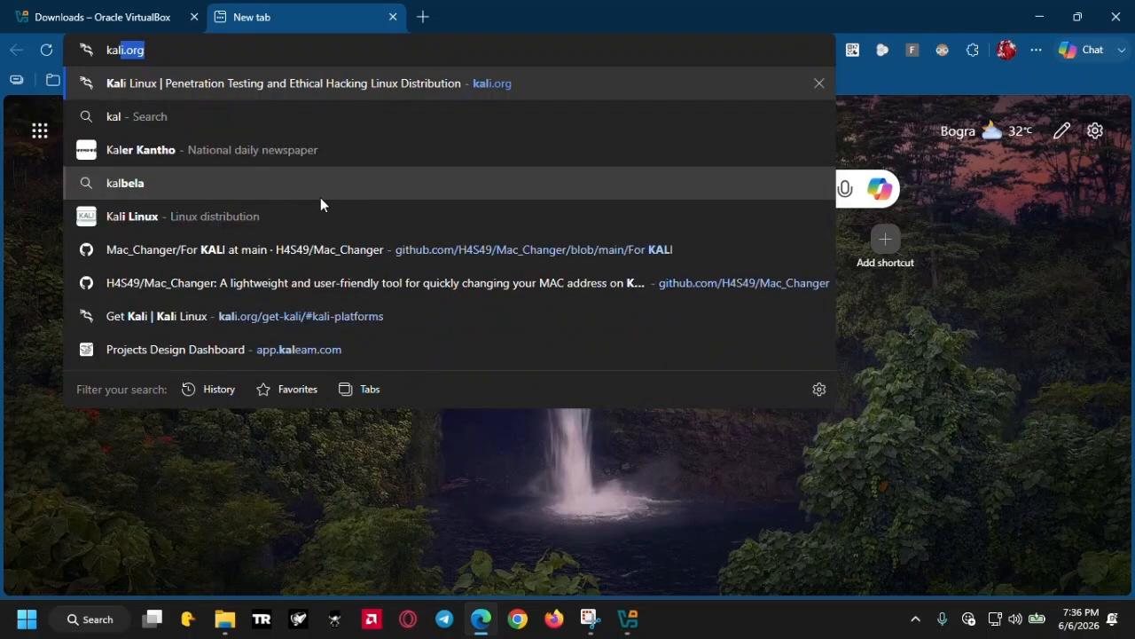
key("Return")
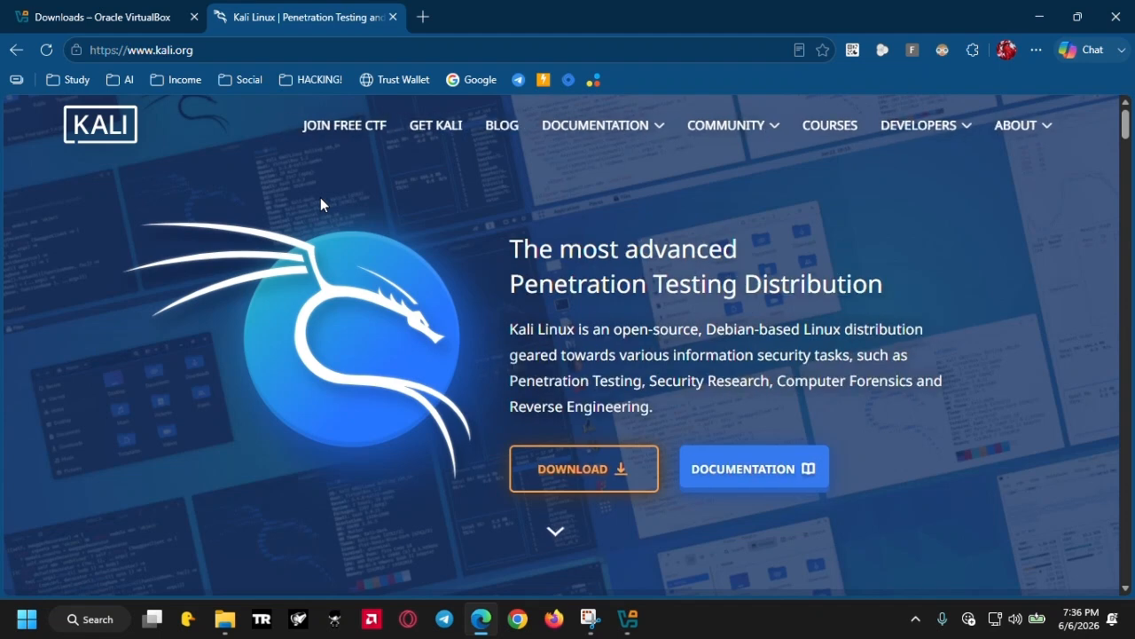
Go to Kali's pre-built Virtual Machines downloads, keep only that page's tab for Kali, and bring the VirtualBox image into view
left_click(617, 479)
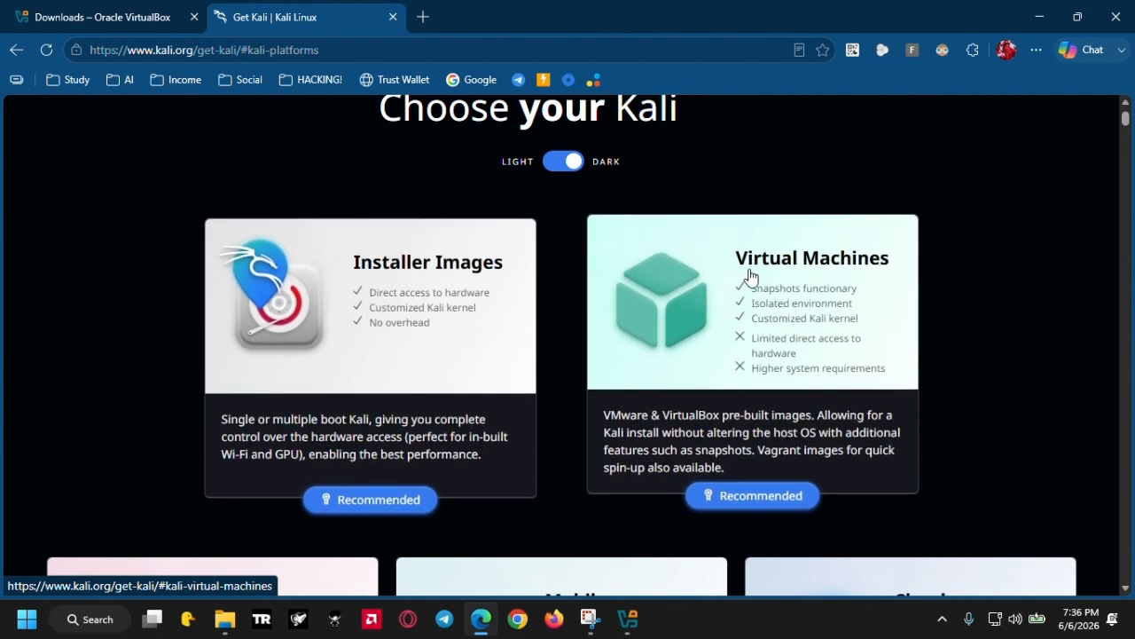
left_click(741, 512)
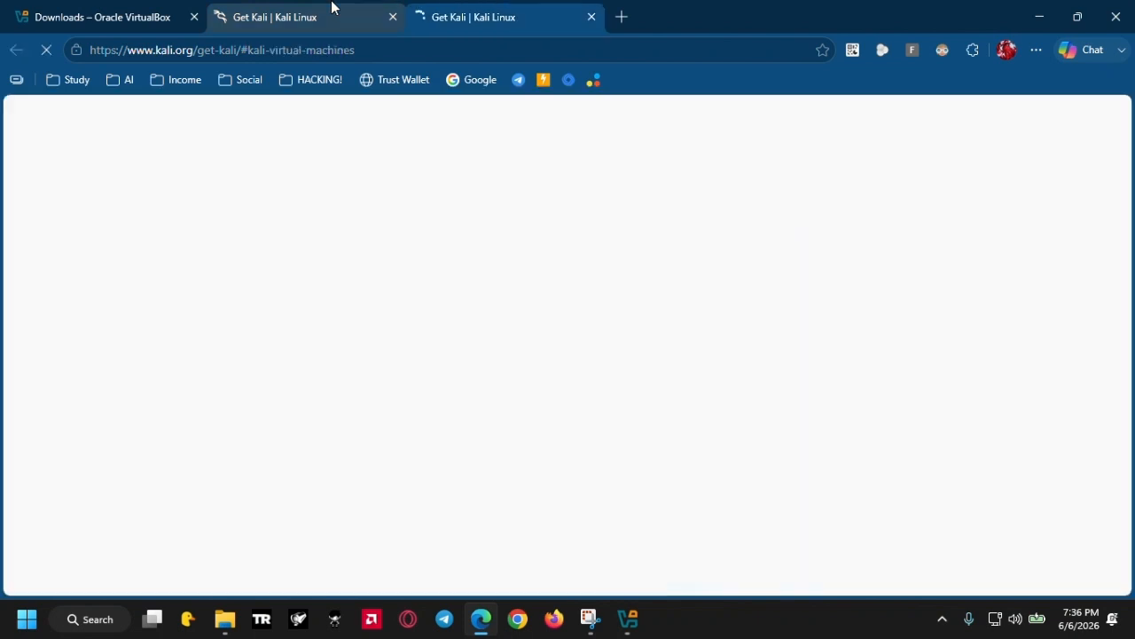
middle_click(333, 8)
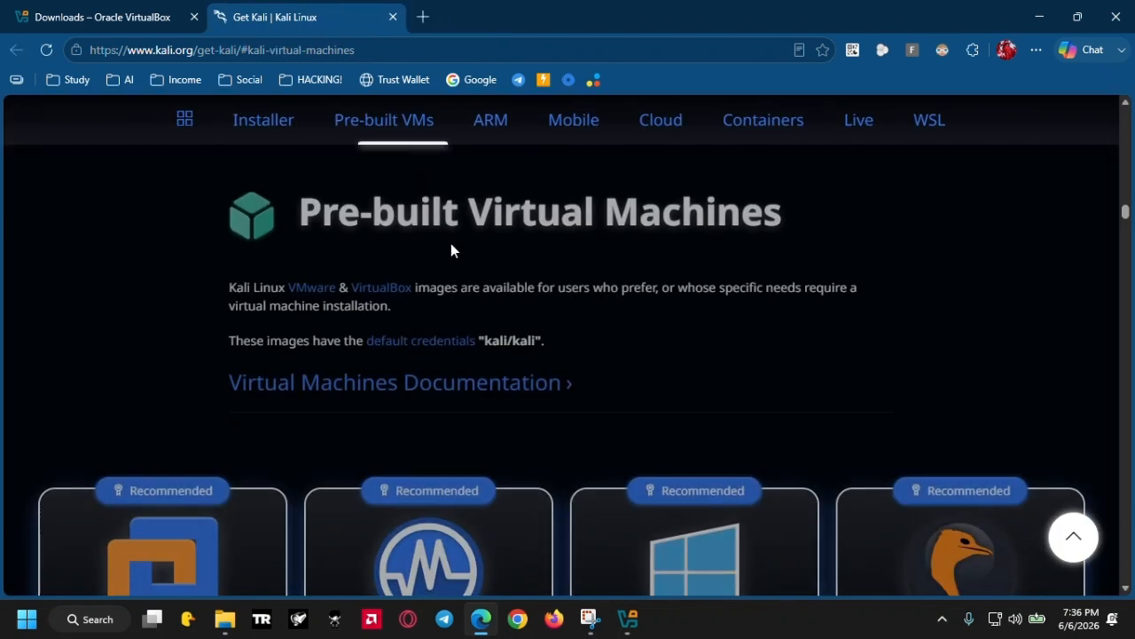
scroll(451, 243, "down", 3)
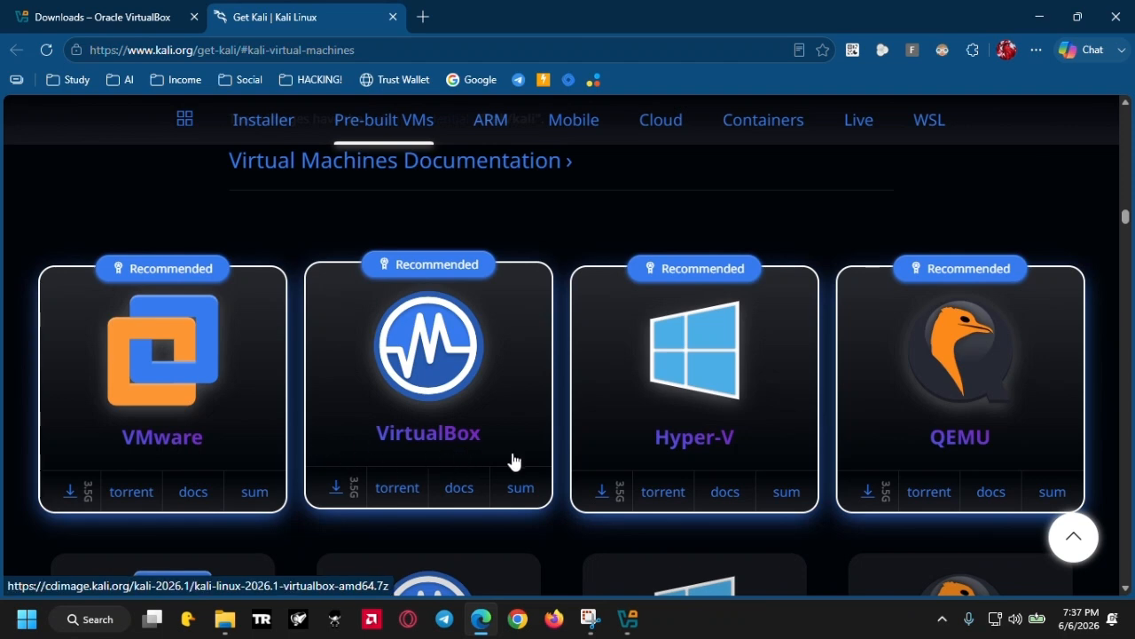
Request the direct download of the pre-built Kali Linux 2026.1 VirtualBox image, then cancel it without adding a download exception
mouse_move(644, 618)
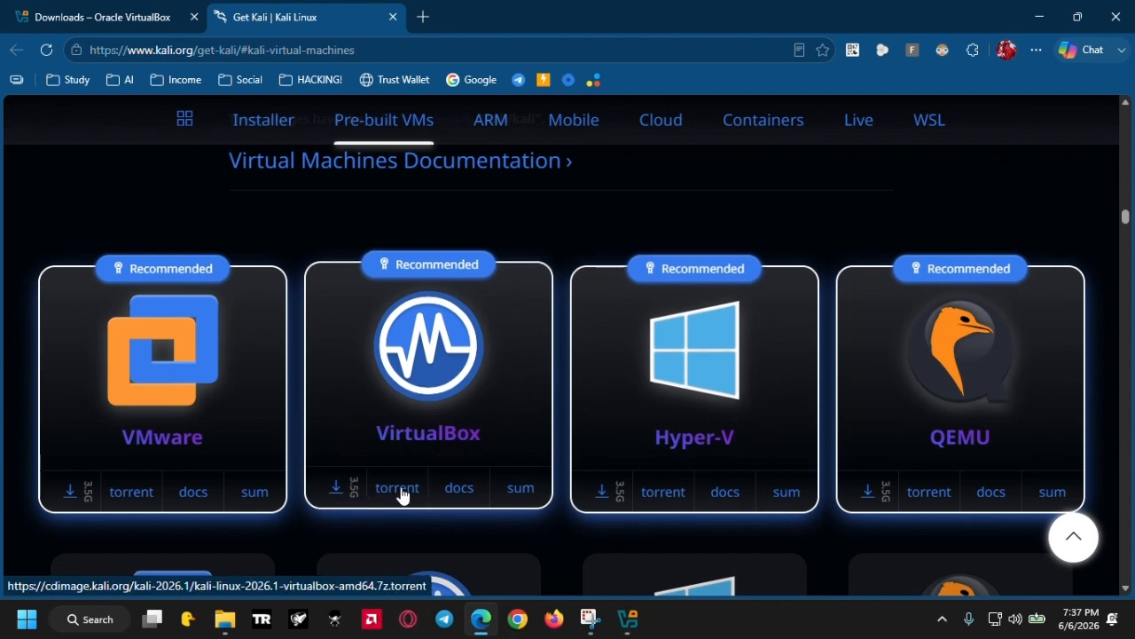
left_click(336, 490)
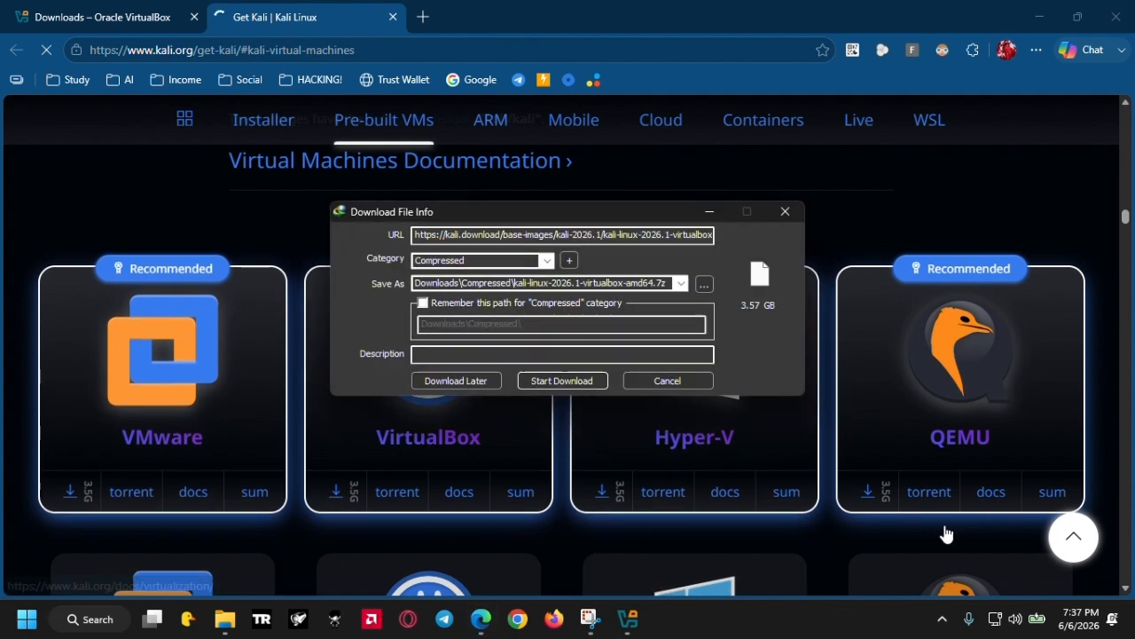
left_click(786, 211)
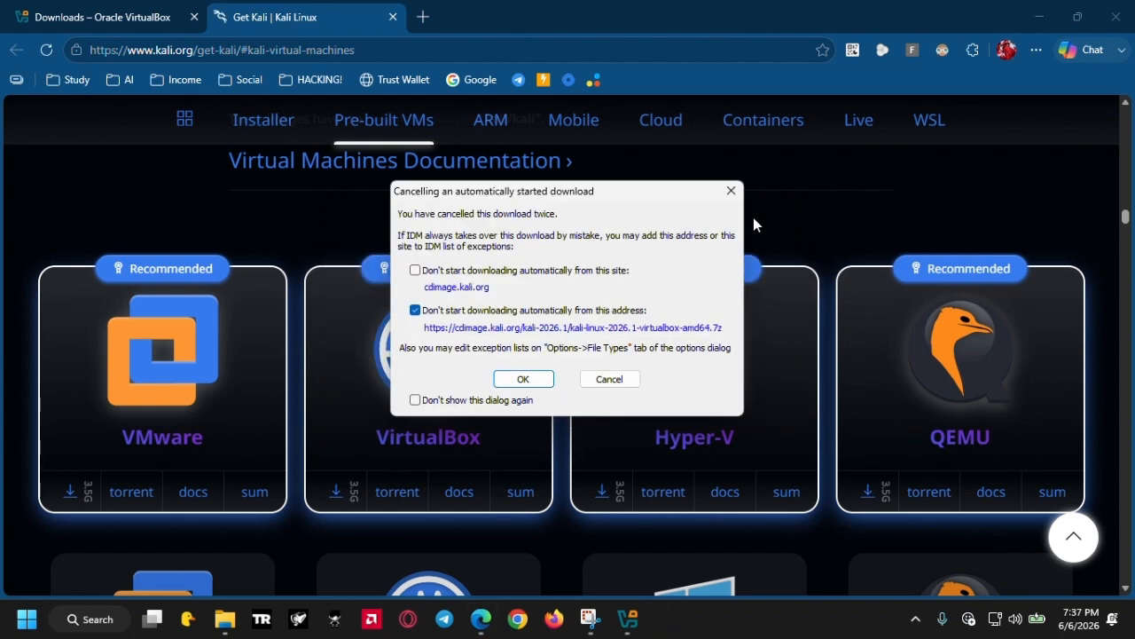
left_click(729, 191)
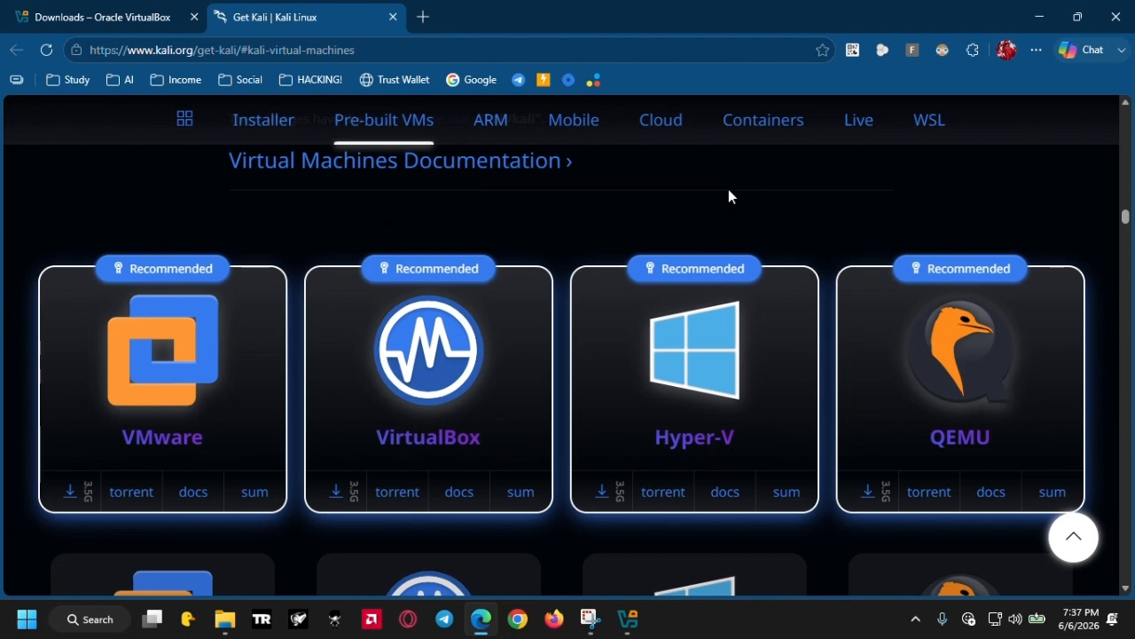
Switch to File Explorer and go to New Volume (D:), where the kali-linux-2026.1-virtualbox-amd64.7z archive is stored
left_click(224, 618)
left_click(98, 13)
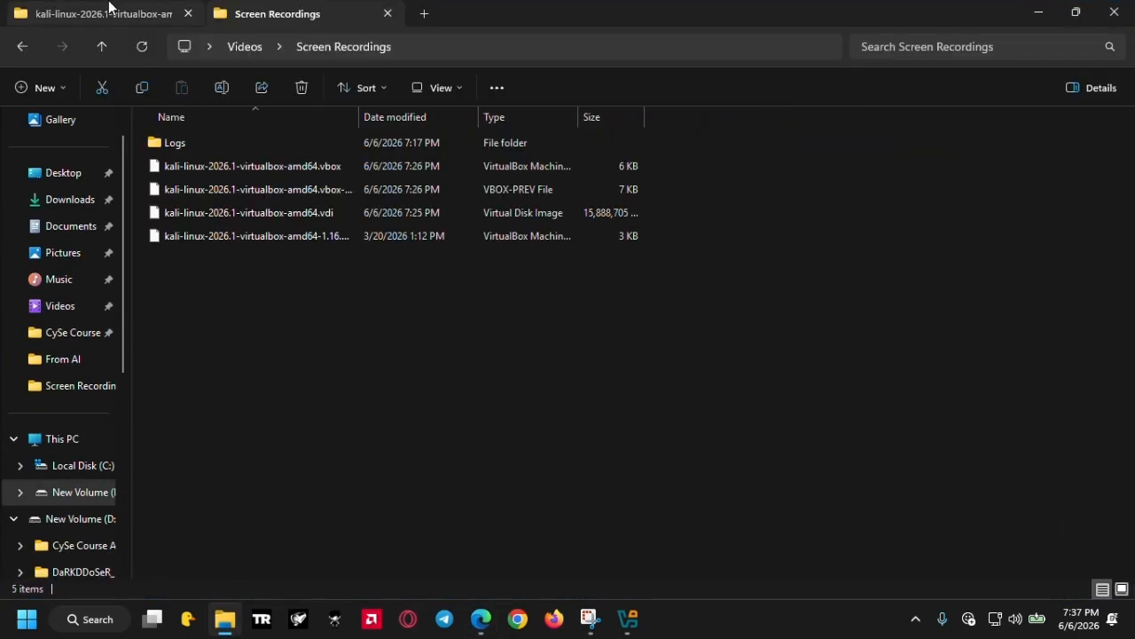
left_click(27, 57)
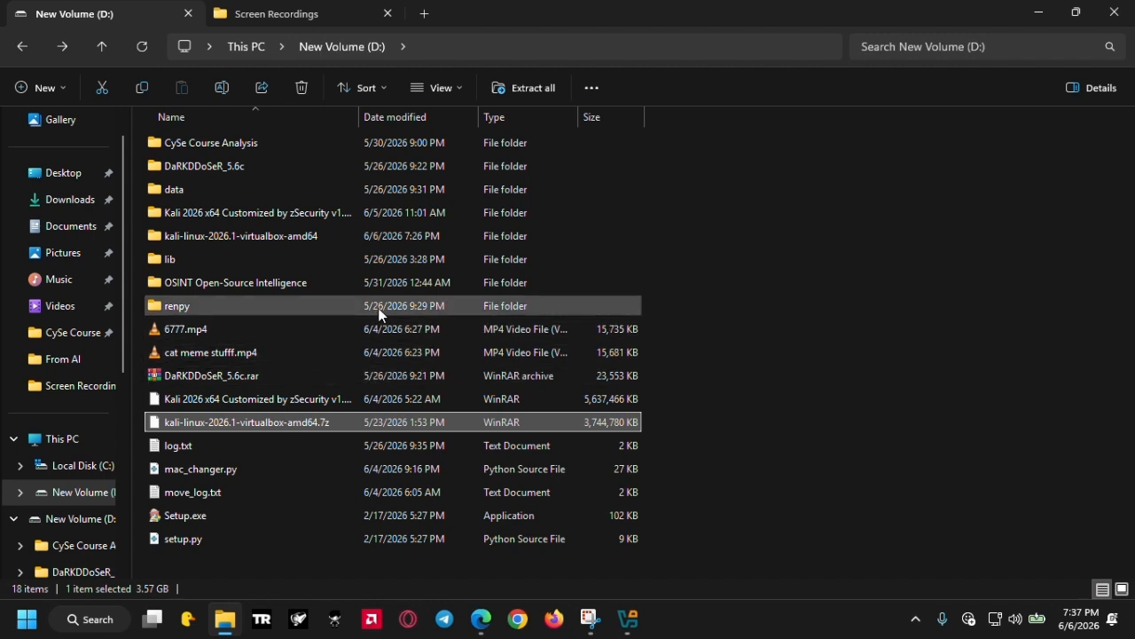
left_click(484, 31)
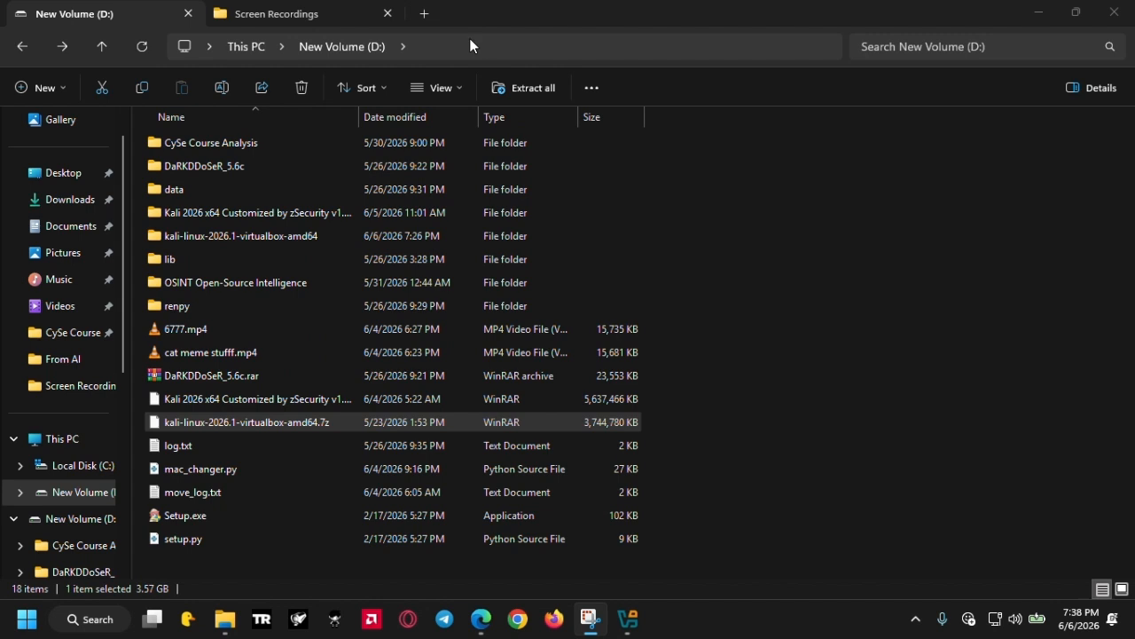
Look at the context options for extracting the kali-linux-2026.1-virtualbox-amd64.7z archive, including WinRAR
double_click(325, 420)
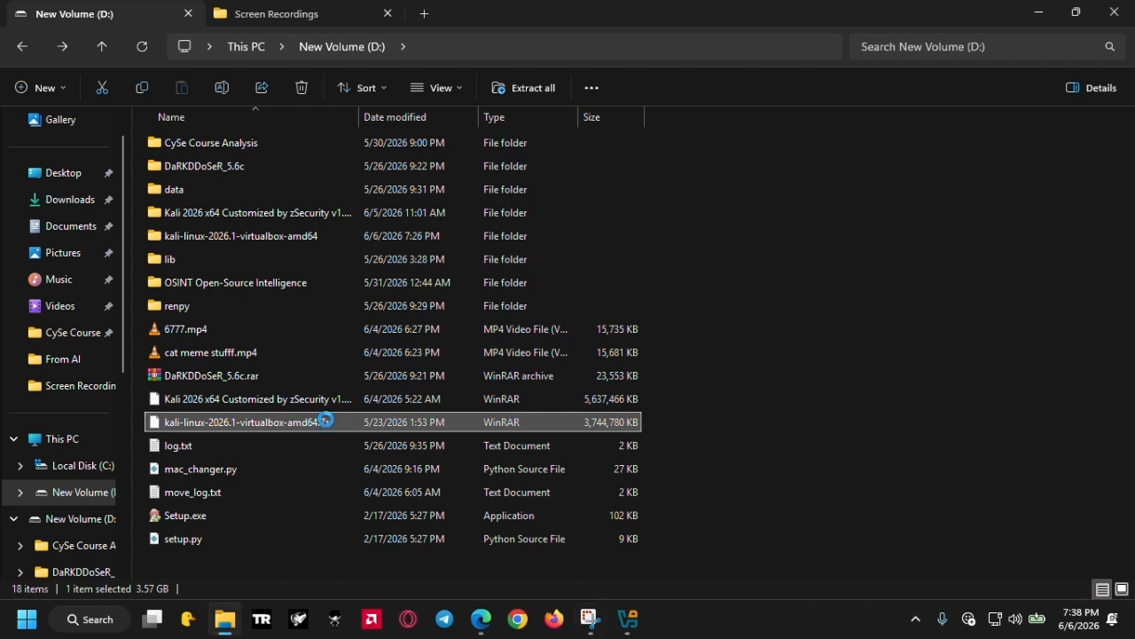
right_click(325, 421)
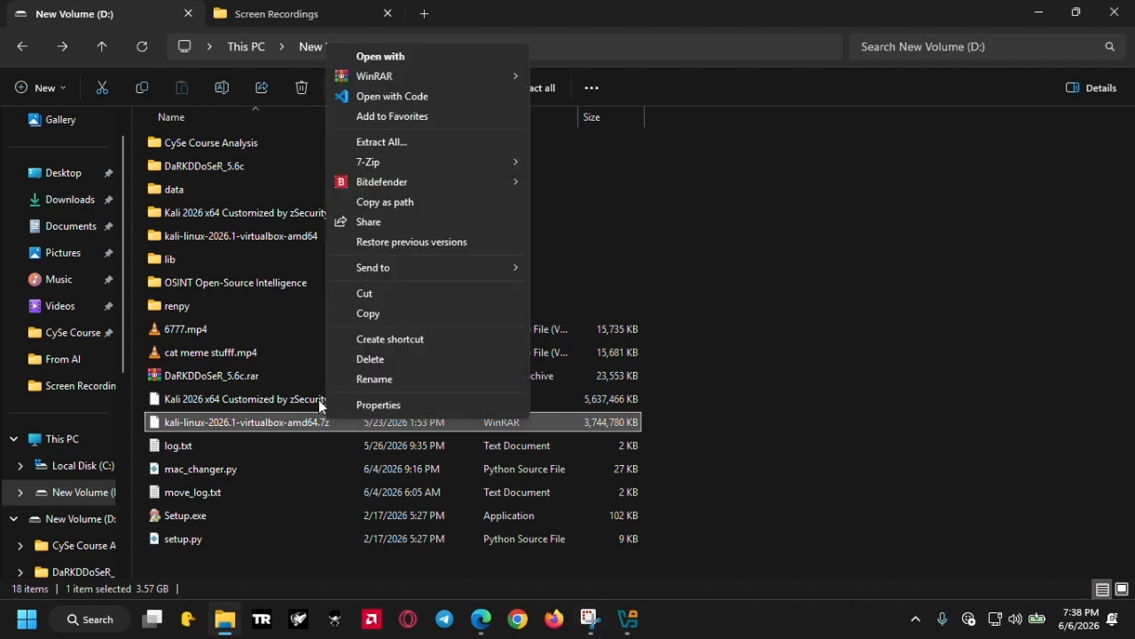
mouse_move(348, 76)
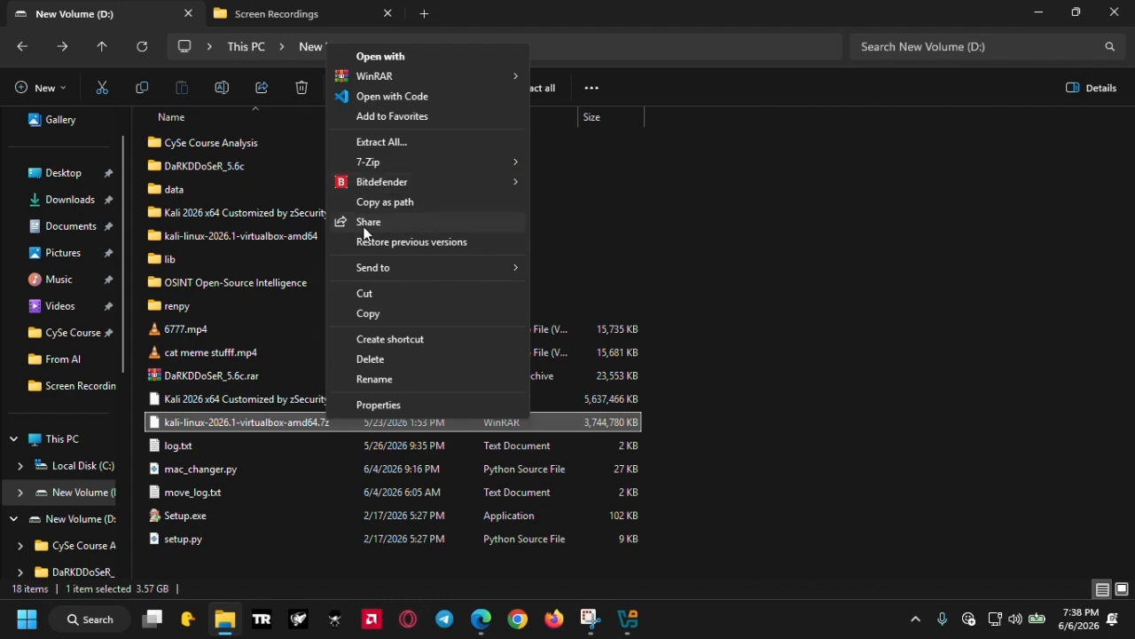
Switch to Edge, search for "winrar download" in a new tab, and bring the official WinRAR download list into view
left_click(481, 619)
left_click(148, 11)
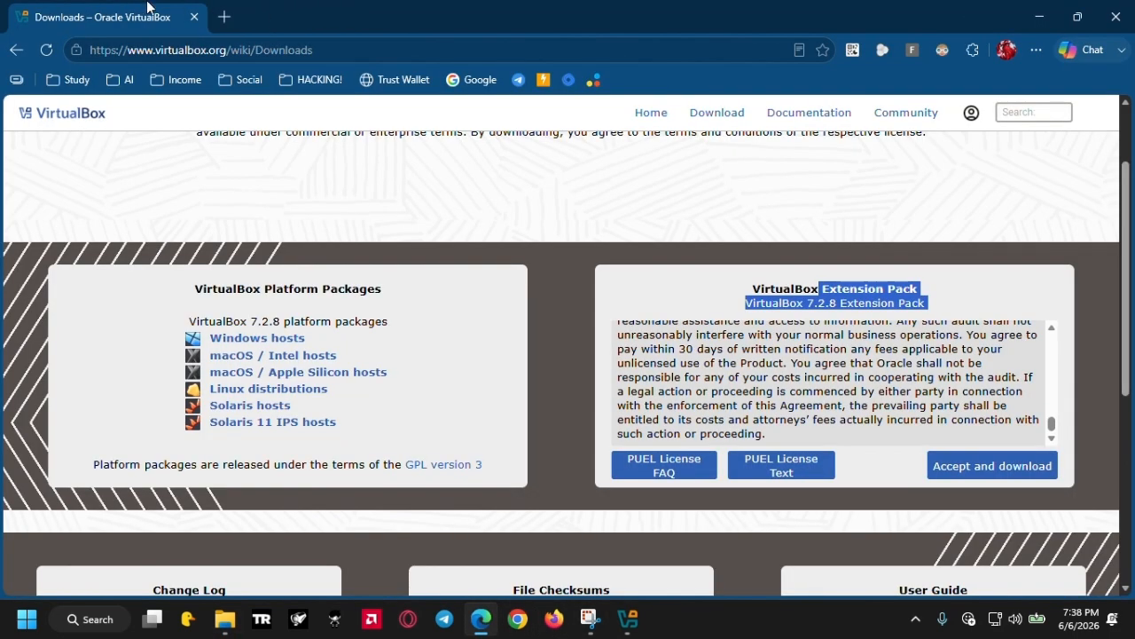
left_click(224, 17)
type("winrar download")
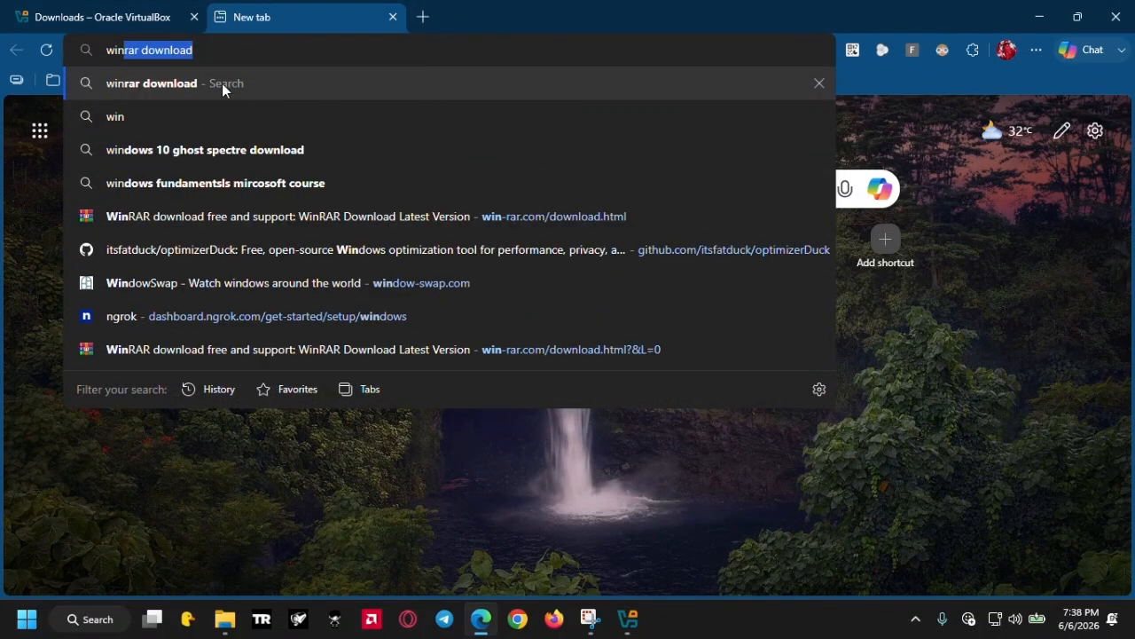
left_click(221, 83)
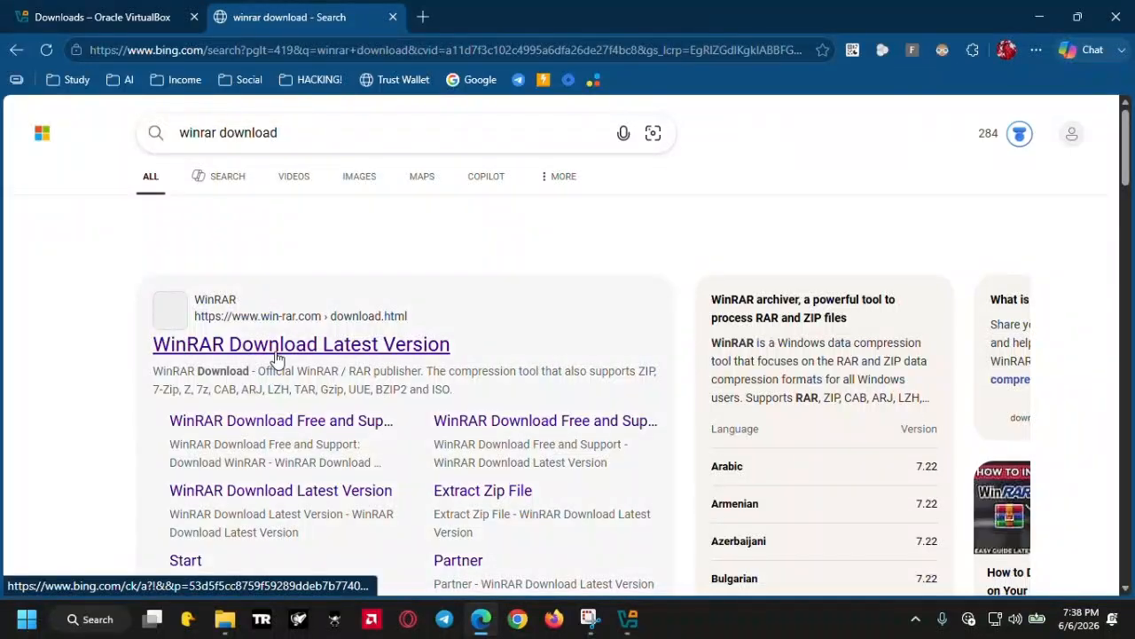
left_click(273, 346)
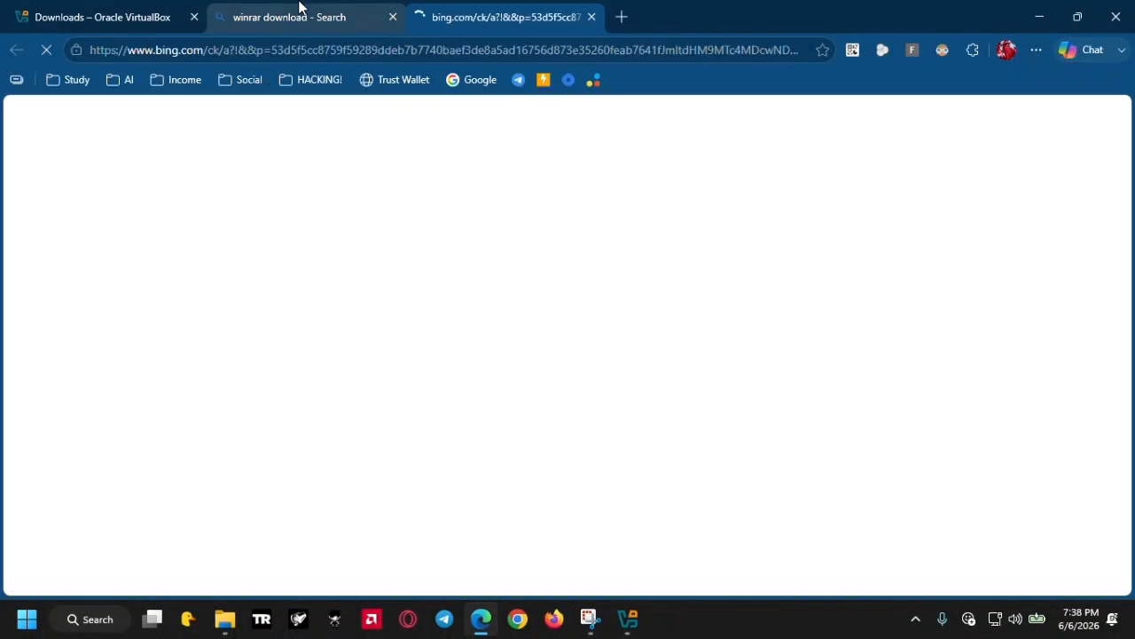
middle_click(299, 3)
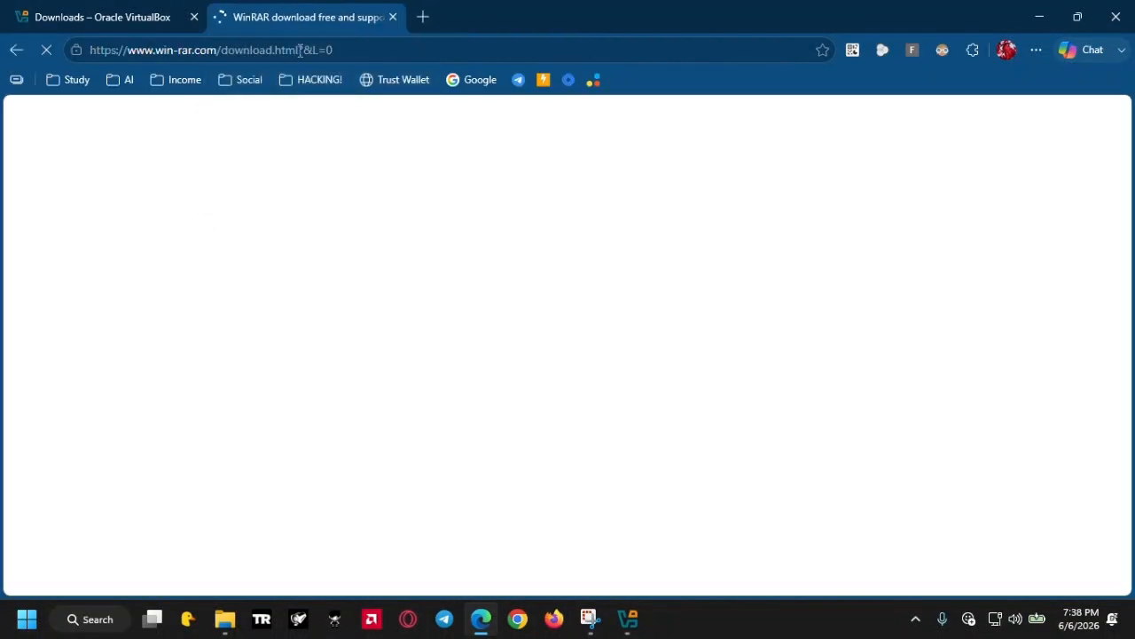
scroll(276, 423, "down", 2)
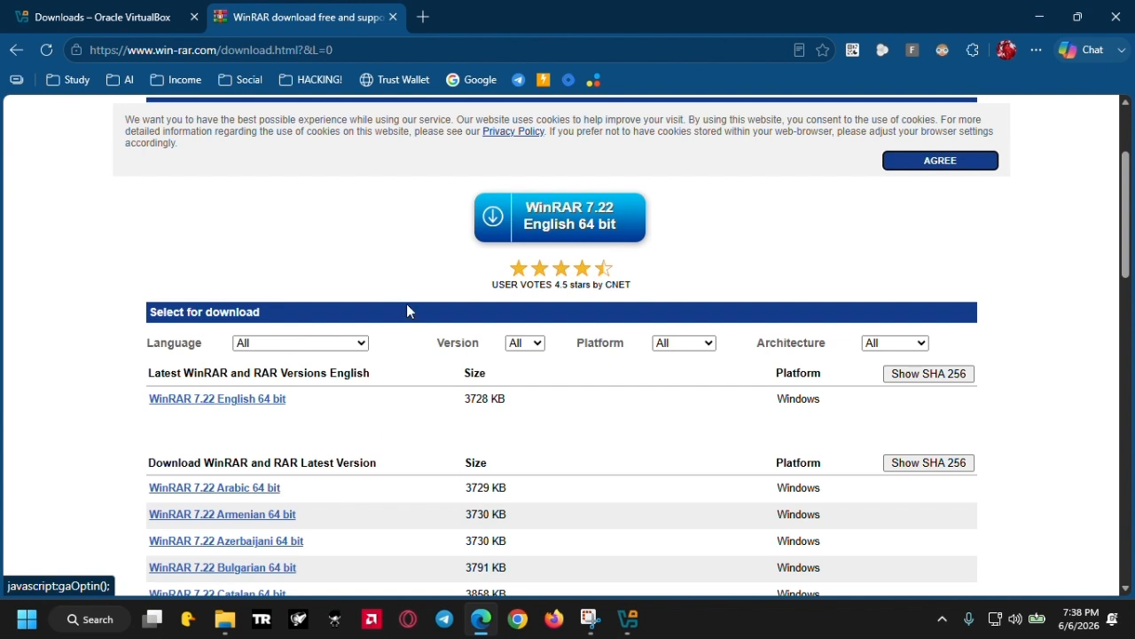
Search for "7-zip download" and view the official 7-Zip download page, closing its tab when done
left_click(351, 49)
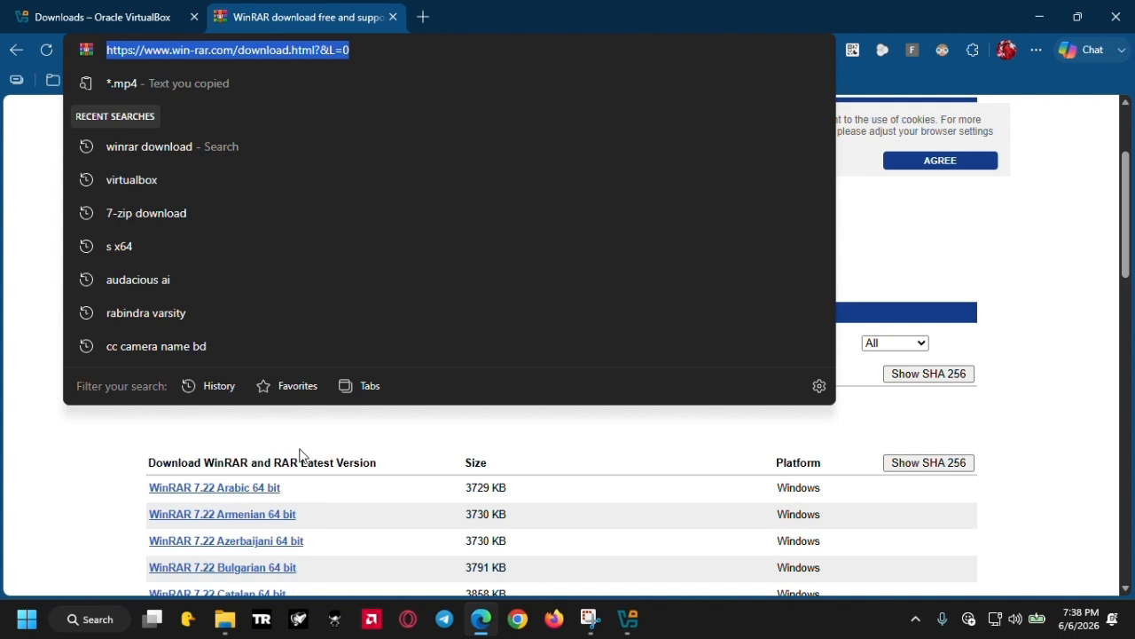
type("7")
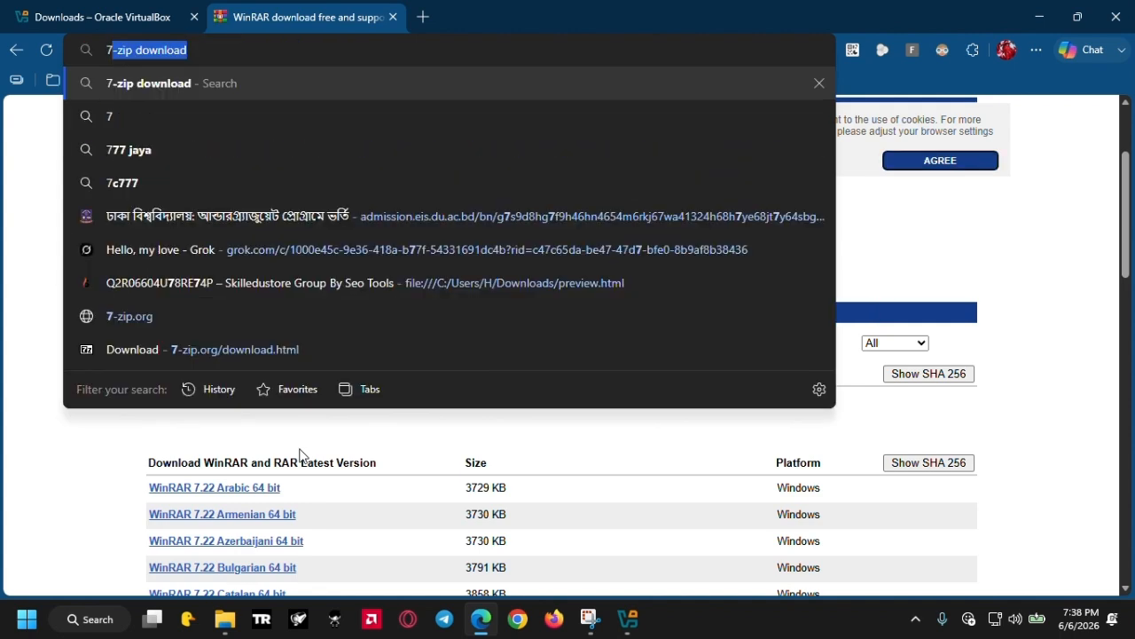
key("Return")
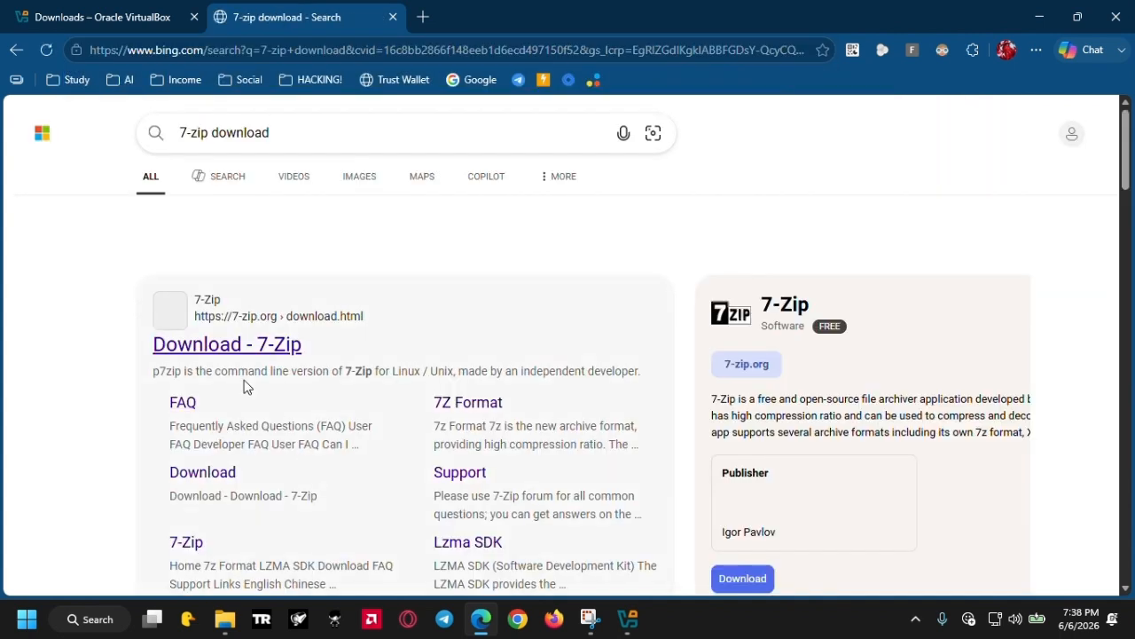
left_click(246, 349)
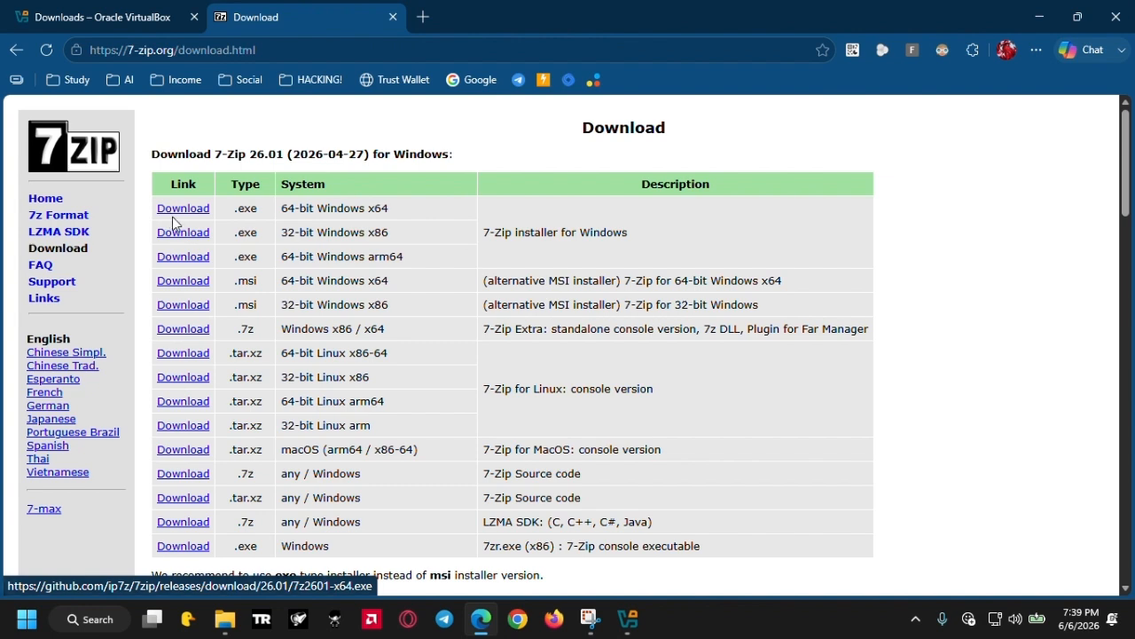
middle_click(294, 17)
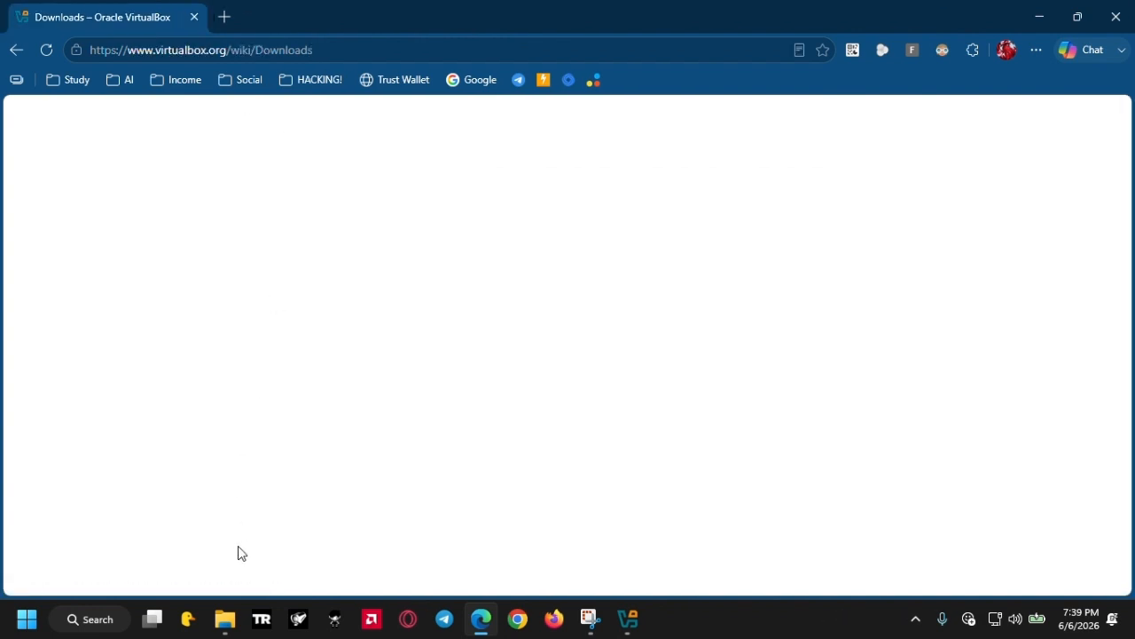
Switch to File Explorer and look at the WinRAR extraction options for kali-linux-2026.1-virtualbox-amd64.7z, dismissing them without extracting
left_click(226, 621)
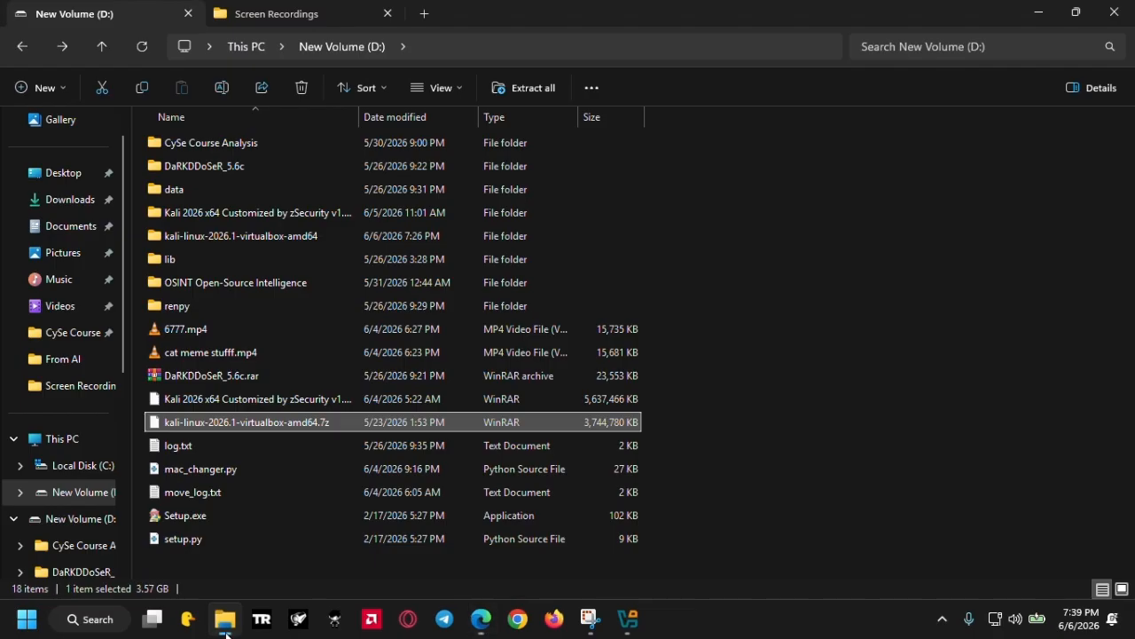
right_click(287, 421)
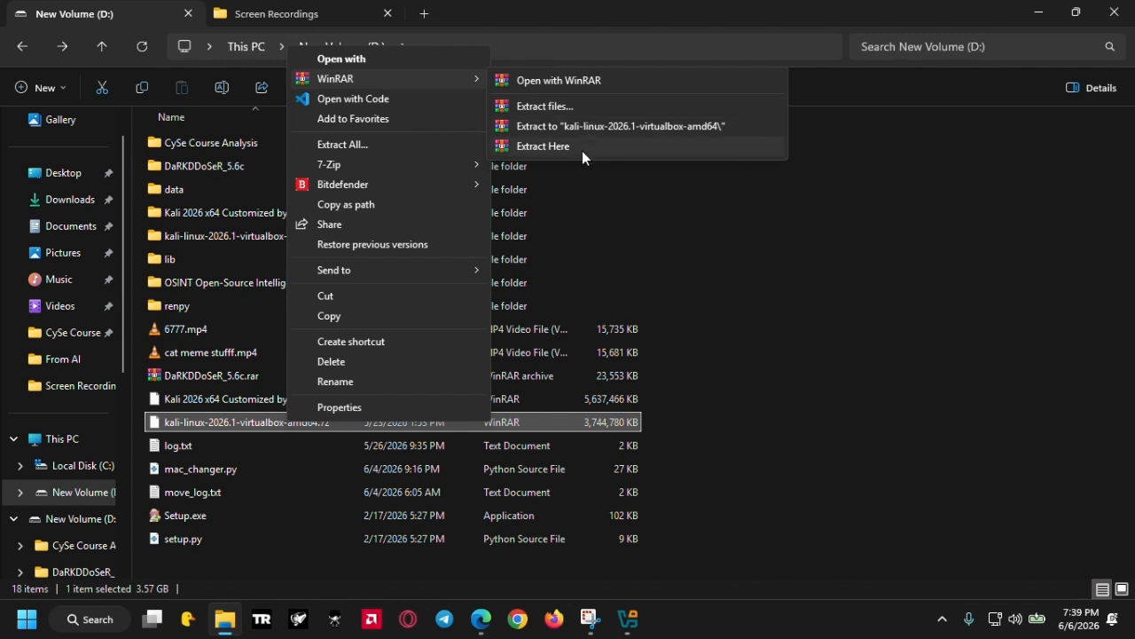
left_click(418, 11)
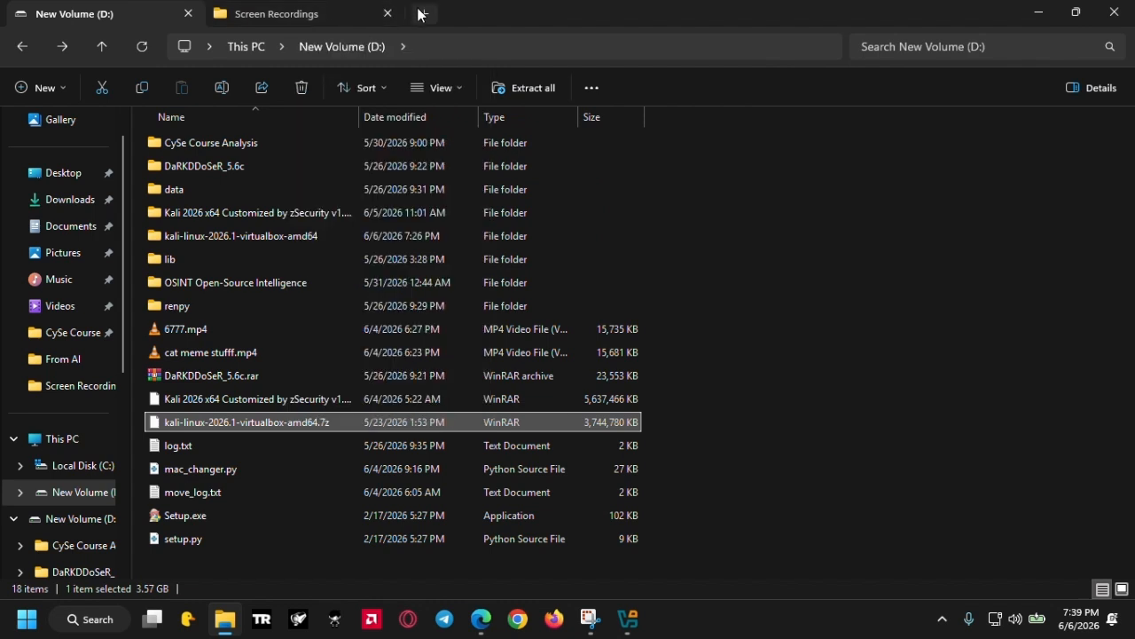
Open This PC in a new File Explorer tab and examine the free space on Local Disk (C:) and New Volume (D:)
left_click(420, 13)
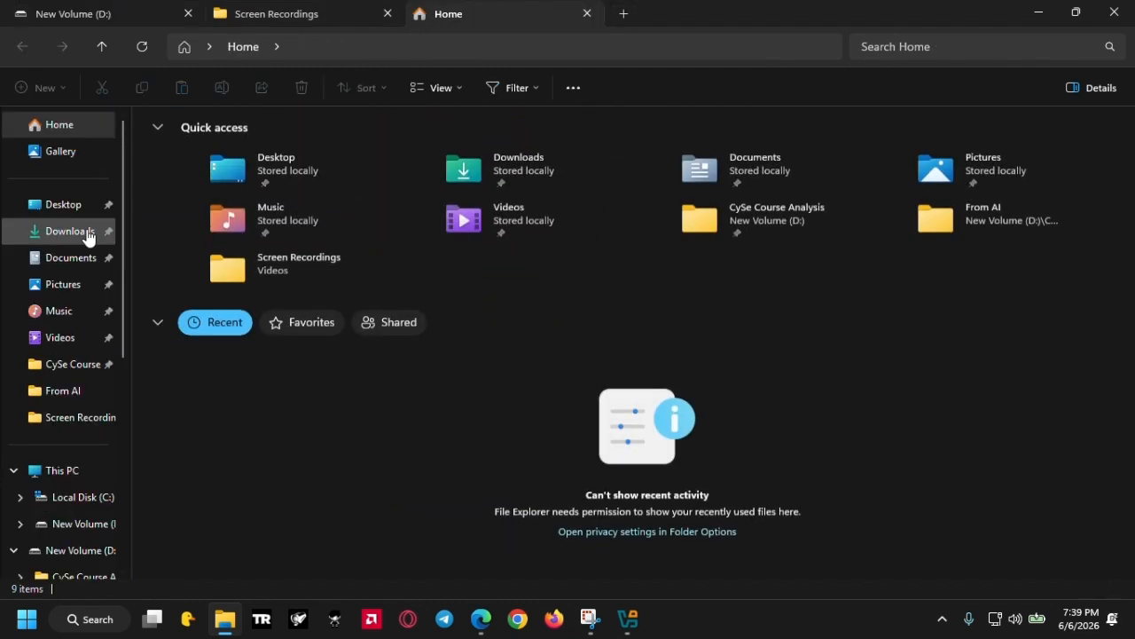
left_click(478, 26)
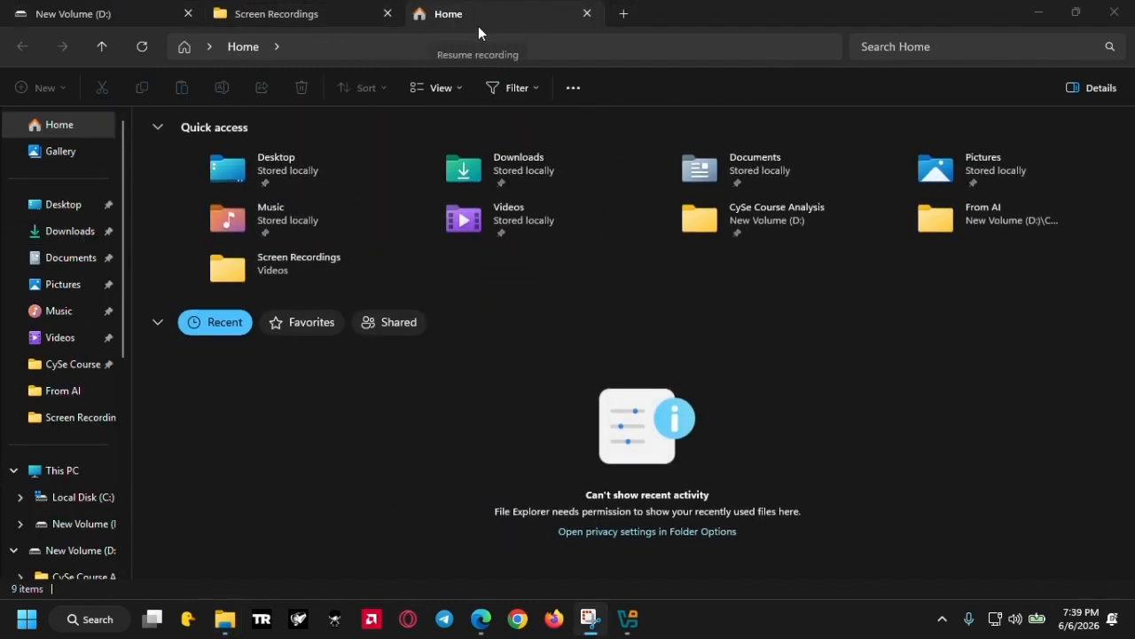
left_click(71, 470)
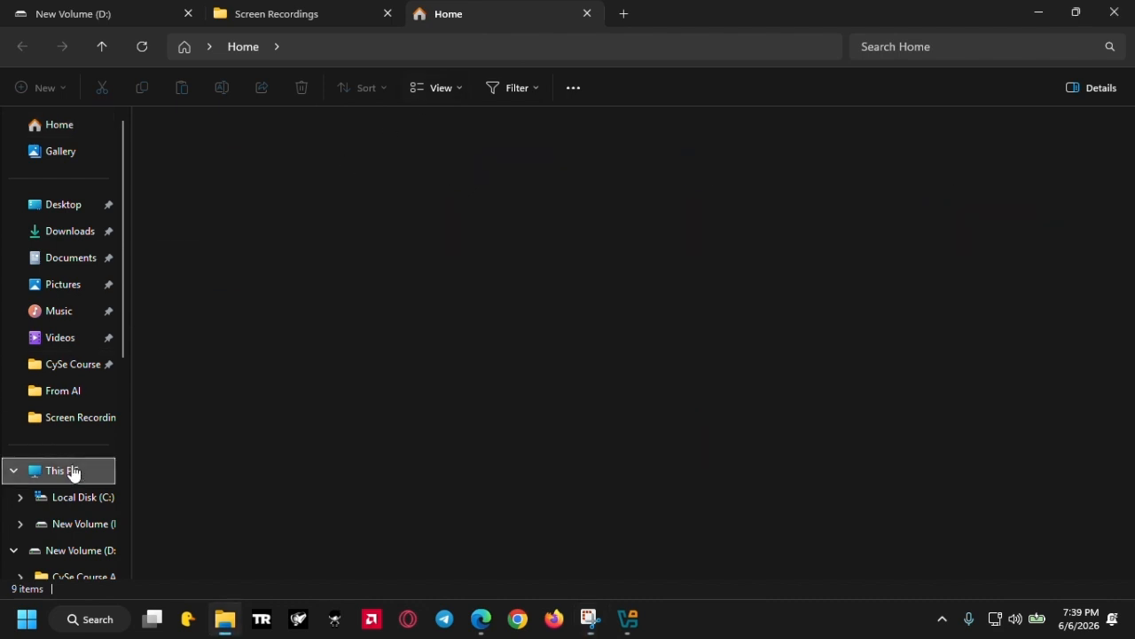
left_click_drag(267, 476, 305, 119)
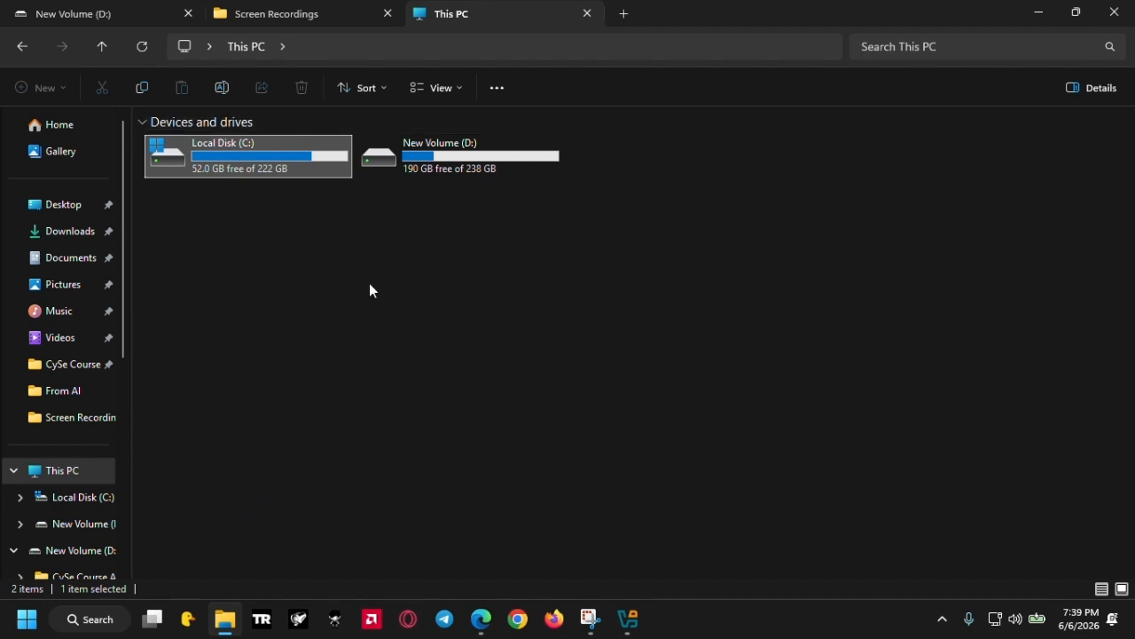
left_click_drag(424, 397, 497, 173)
left_click_drag(222, 316, 268, 173)
left_click(399, 292)
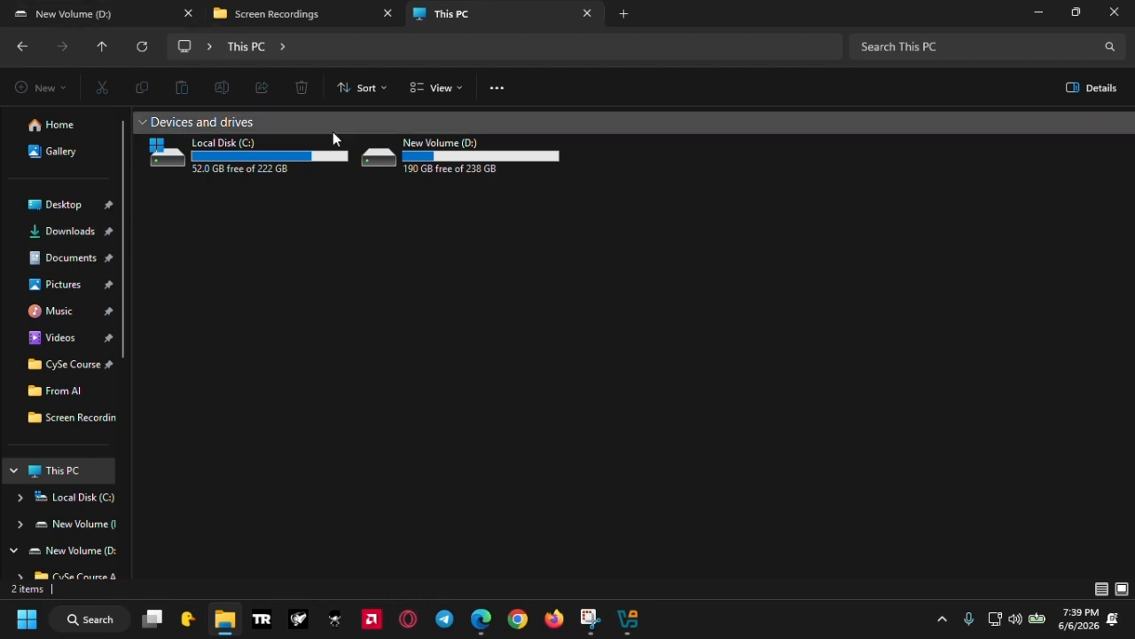
left_click_drag(324, 375, 473, 175)
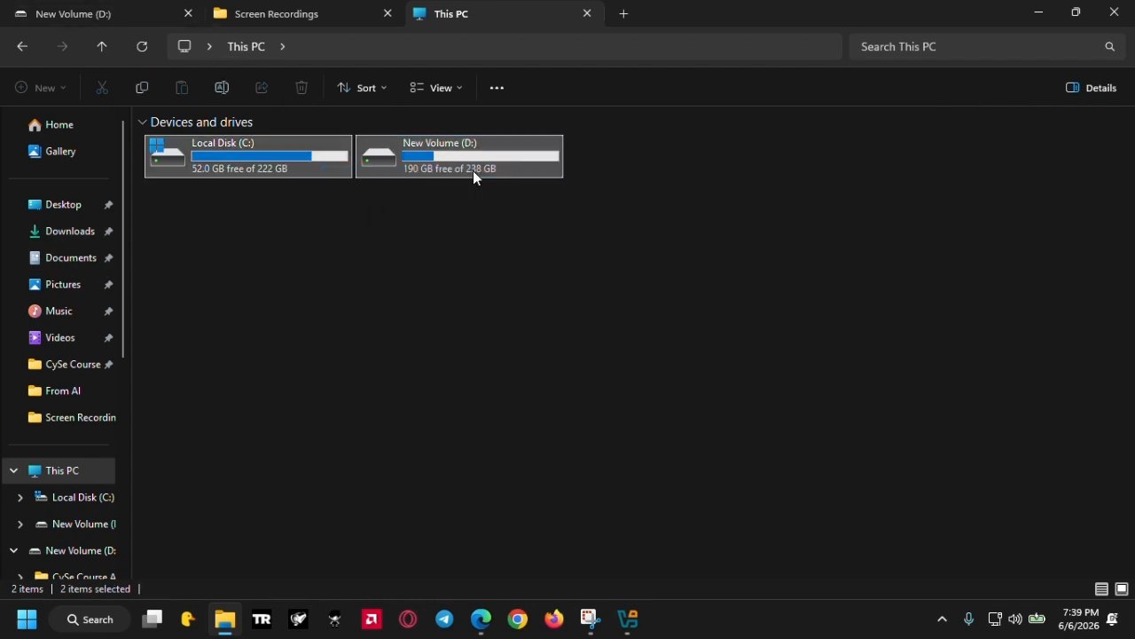
left_click(470, 280)
mouse_move(430, 233)
left_mouse_down()
mouse_move(511, 146)
mouse_move(593, 180)
left_mouse_up()
left_click(604, 387)
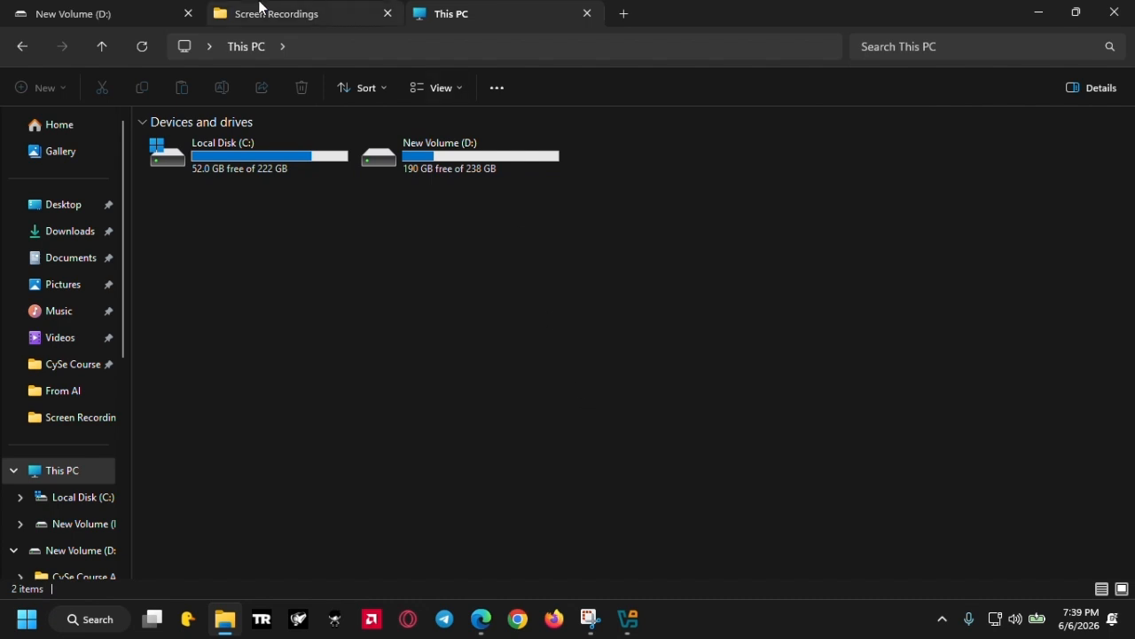
In New Volume (D:), set WinRAR's extraction destination for kali-linux-2026.1-virtualbox-amd64.7z to D:\, then close the extraction options without extracting
left_click(138, 9)
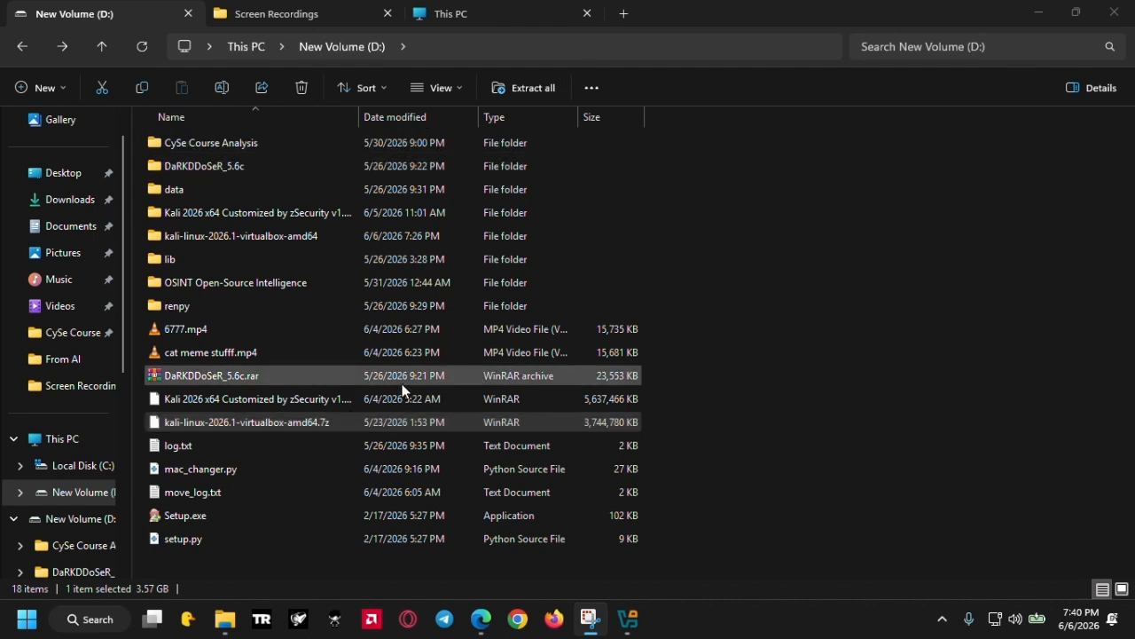
left_click(312, 428)
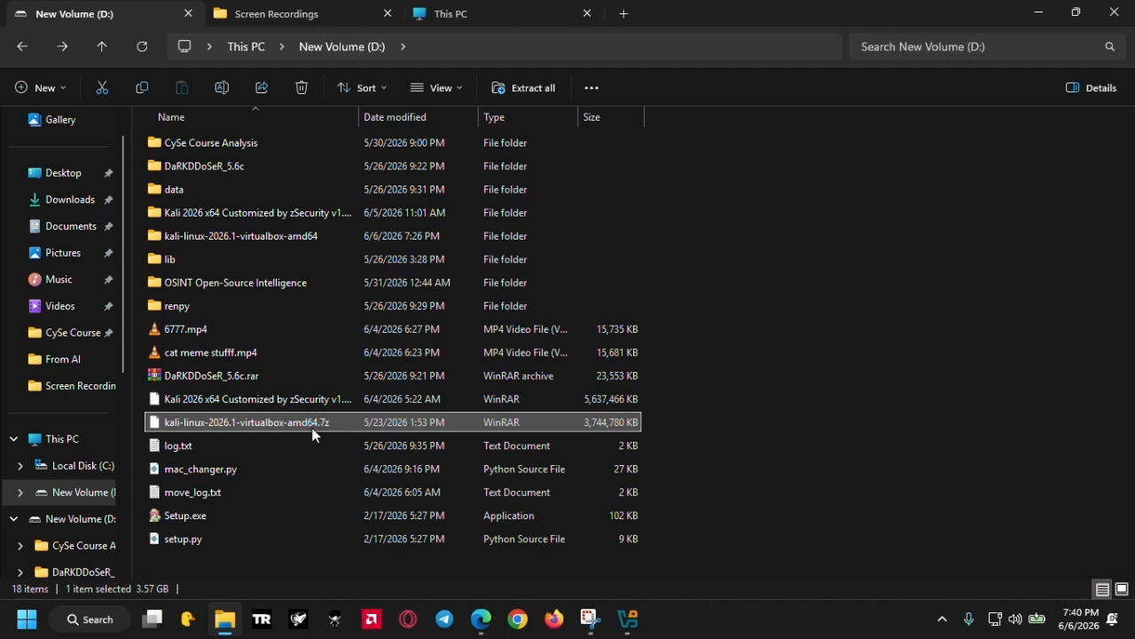
right_click(312, 429)
mouse_move(402, 170)
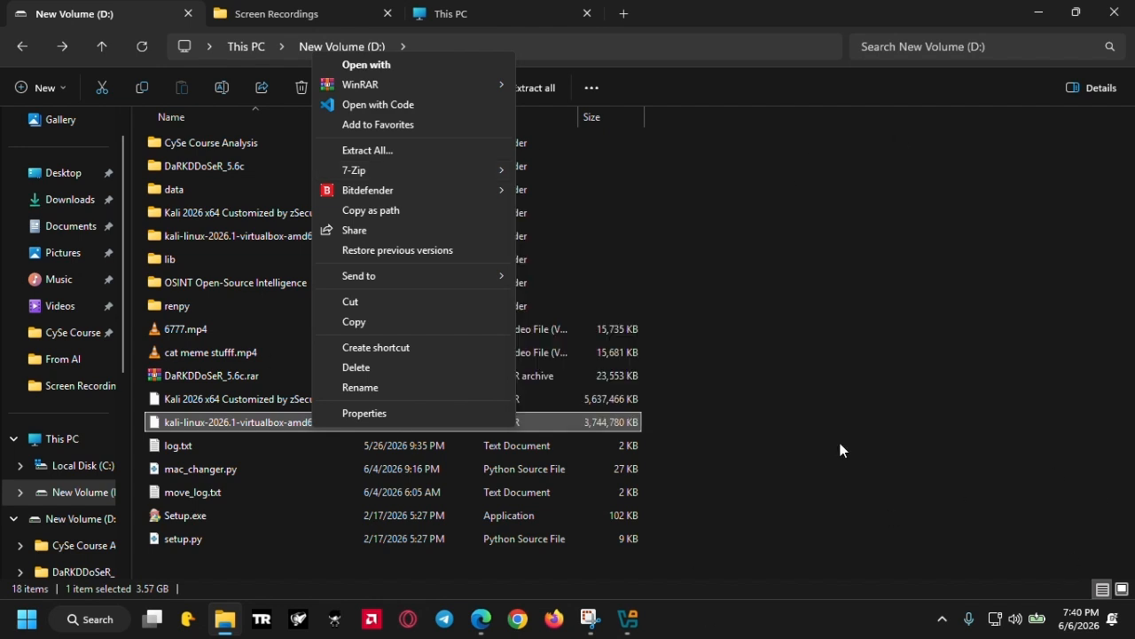
mouse_move(451, 84)
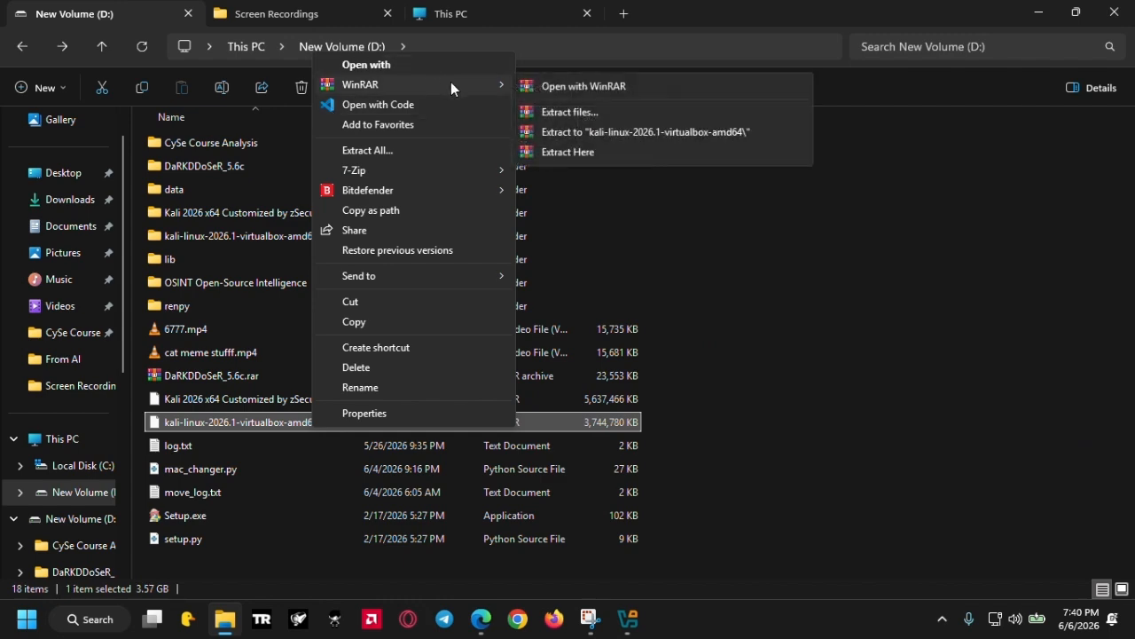
left_click(601, 112)
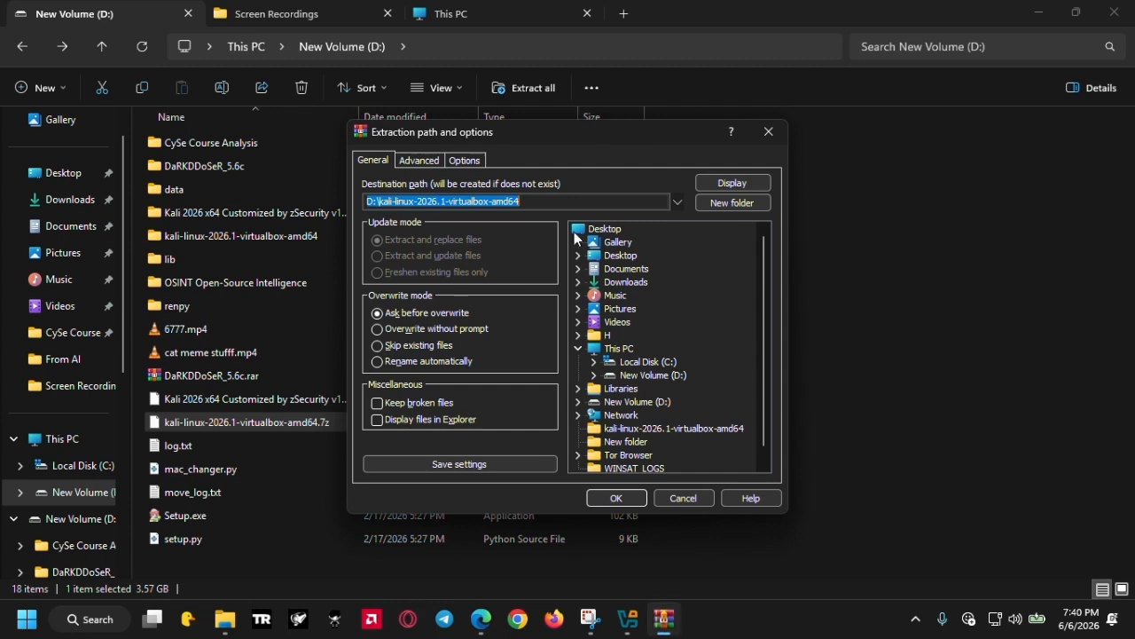
left_click(642, 375)
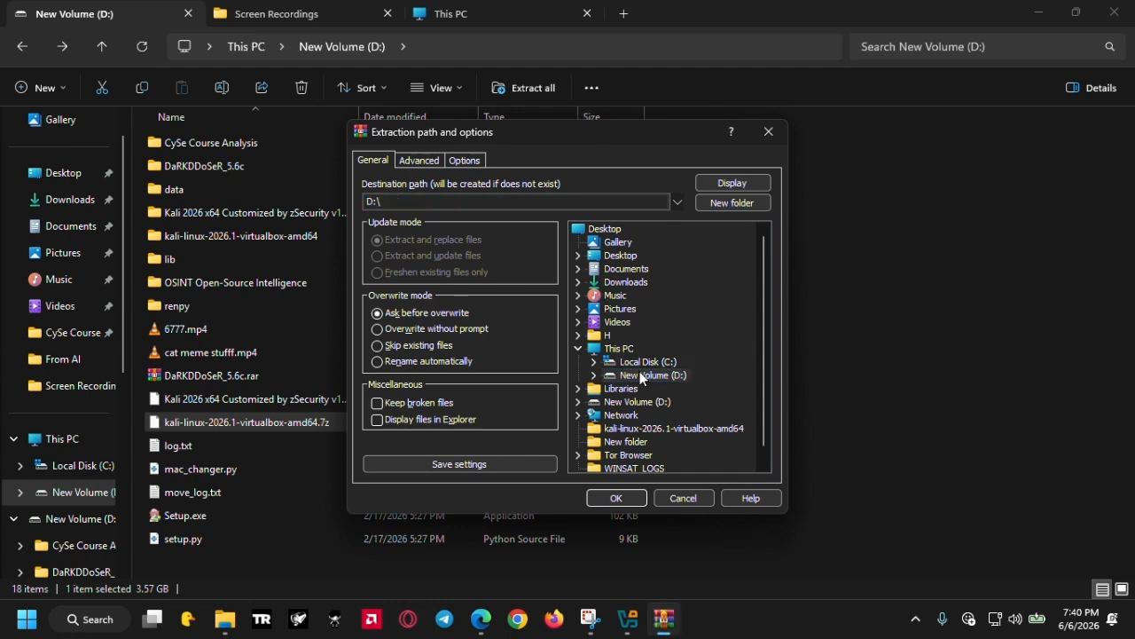
left_click(595, 376)
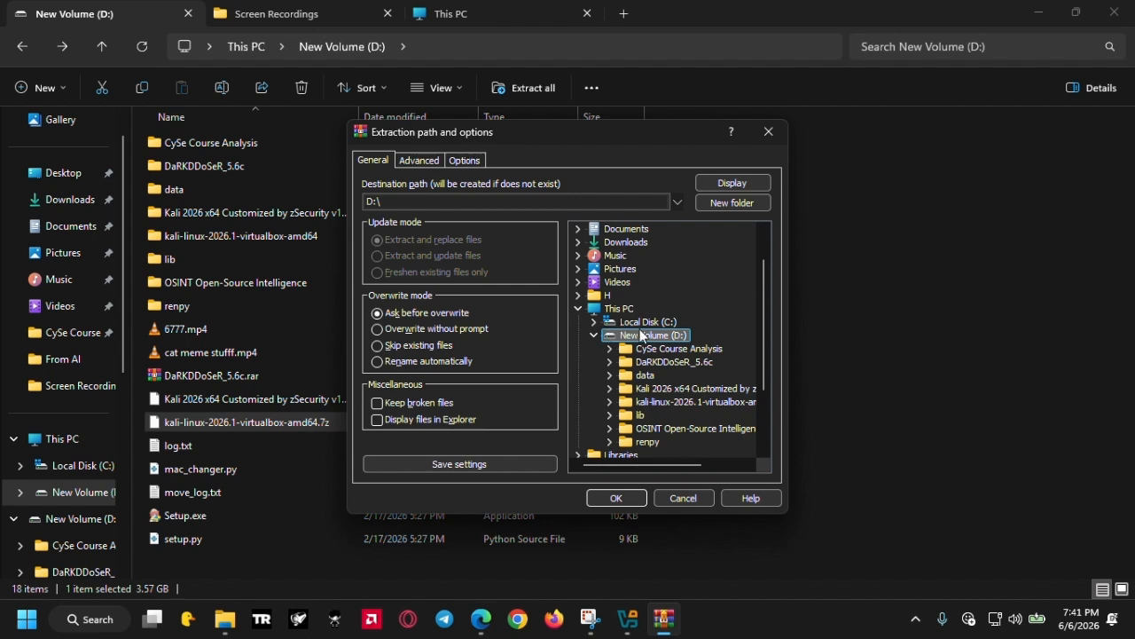
scroll(655, 377, "down", 2)
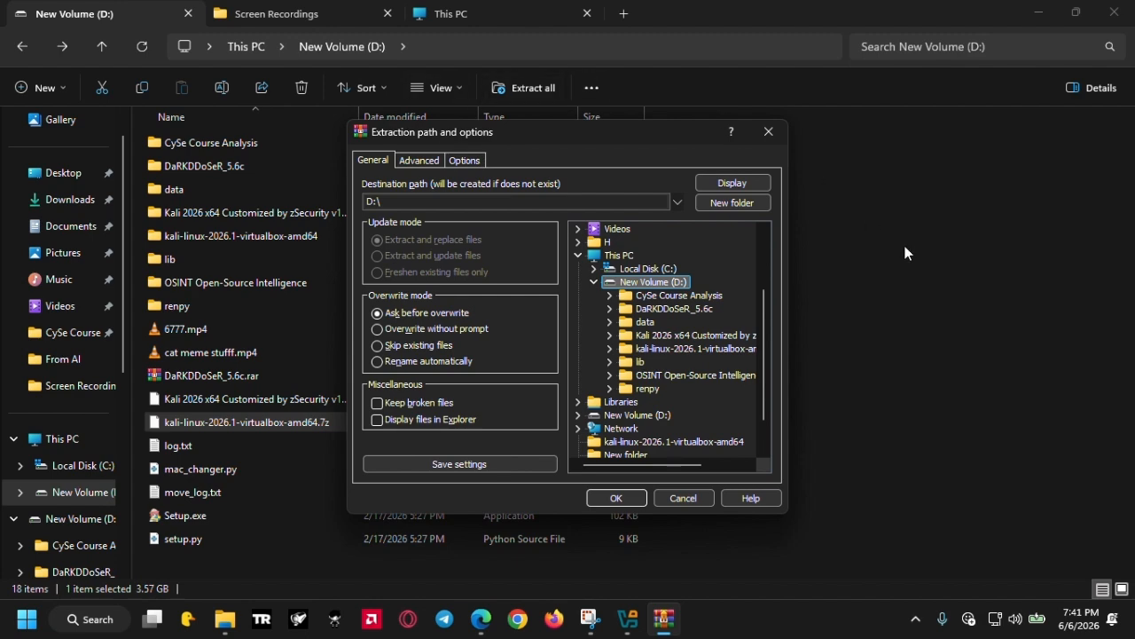
left_click(774, 127)
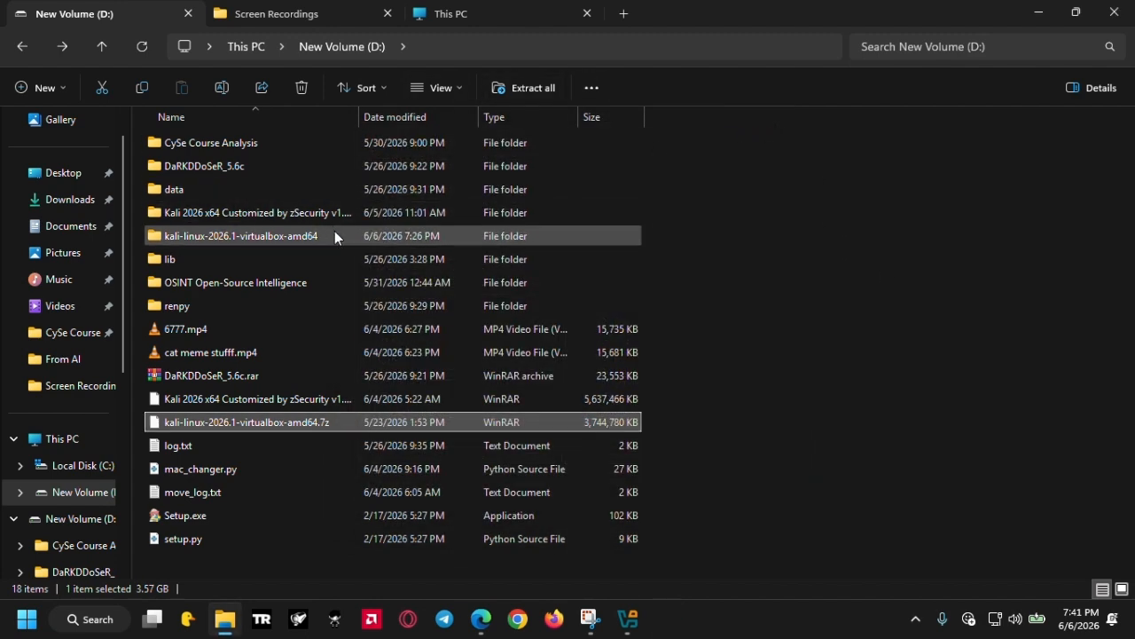
left_click(922, 243)
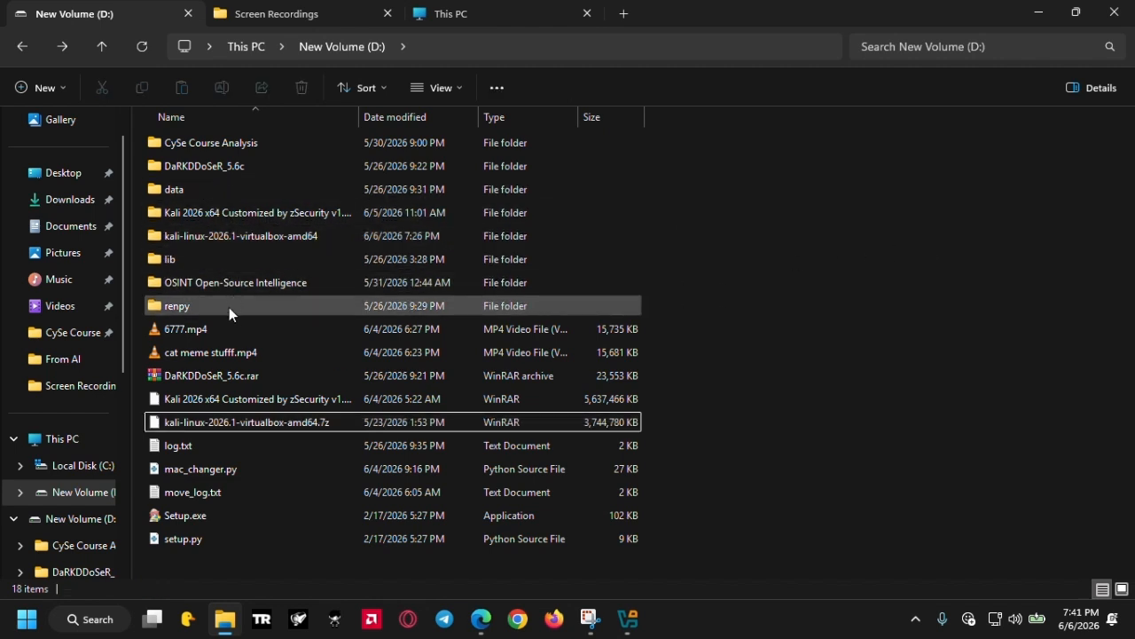
Open the extracted kali-linux-2026.1-virtualbox-amd64 folder on New Volume (D:) and look over its .vbox and .vdi files
left_click(187, 232)
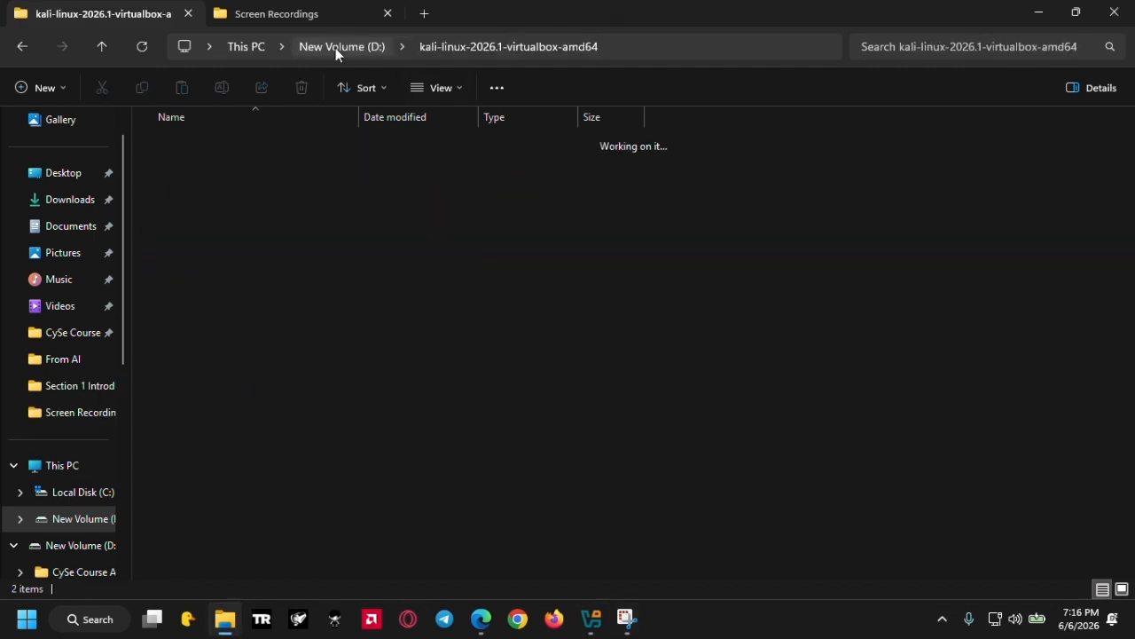
left_click(336, 48)
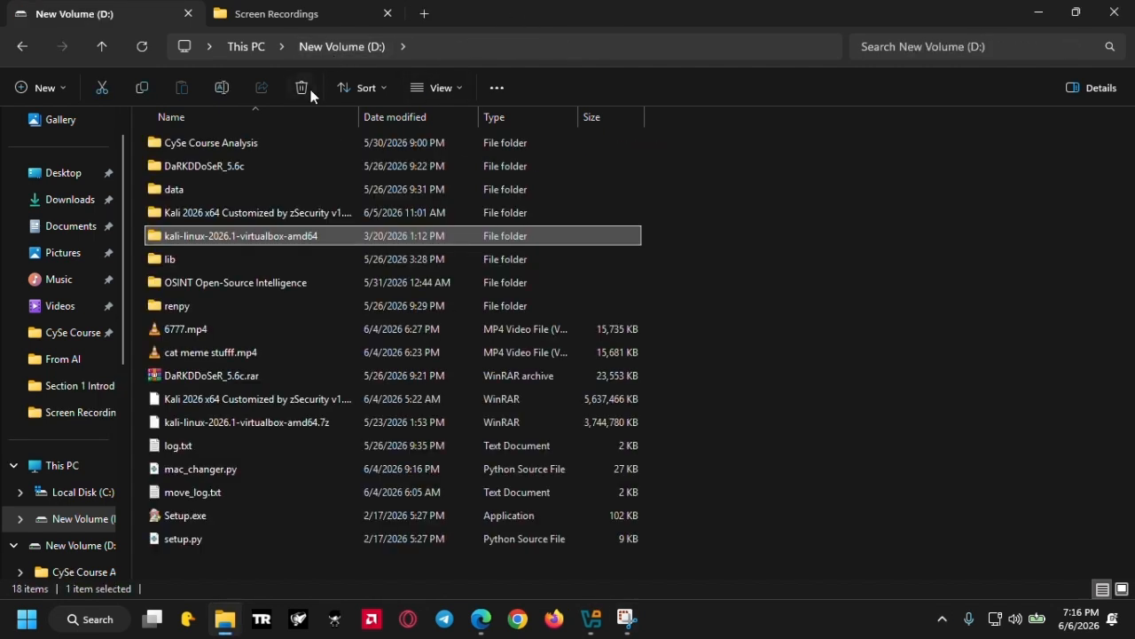
double_click(239, 237)
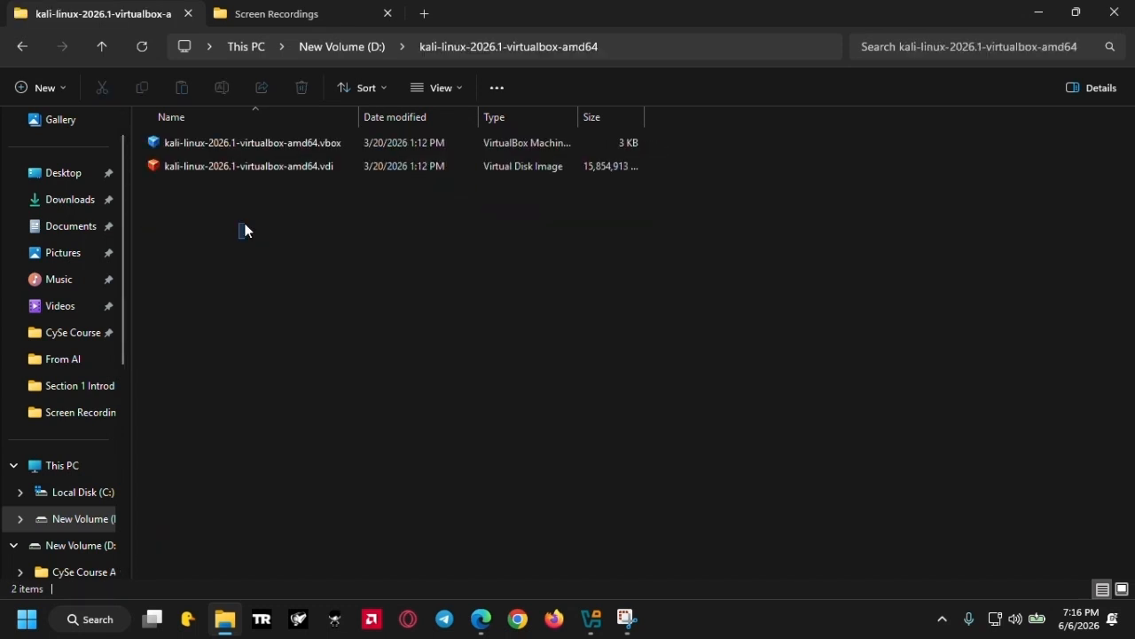
left_click_drag(238, 237, 252, 135)
left_click(278, 251)
mouse_move(597, 628)
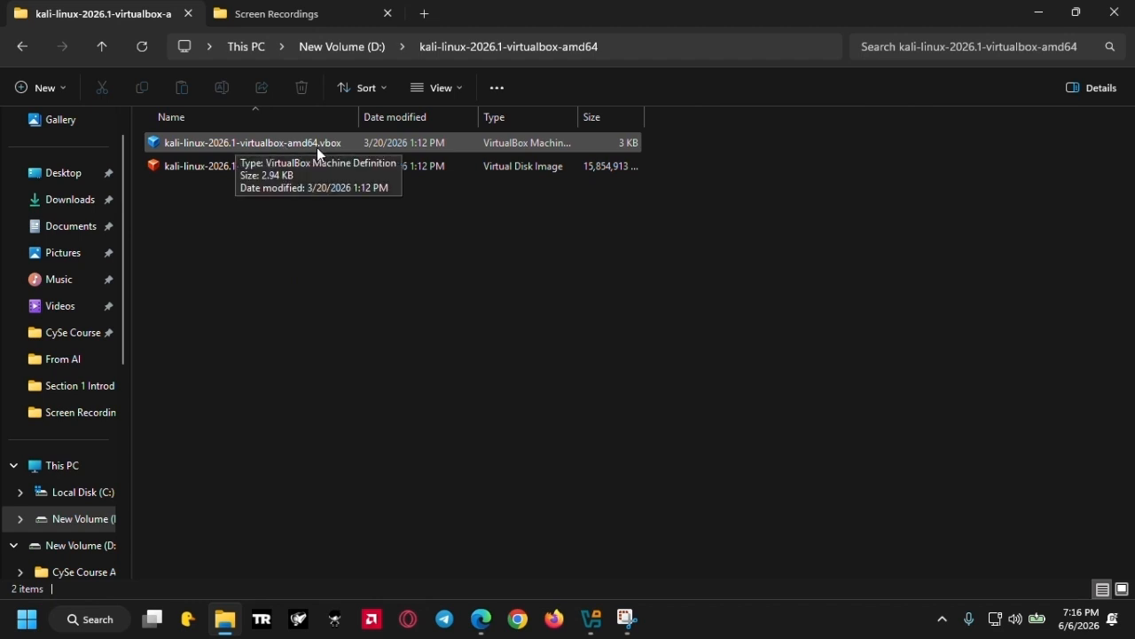
Close VirtualBox Manager, open kali-linux-2026.1-virtualbox-amd64.vbox from the extracted folder in VirtualBox, and look over the machine's details
left_click(591, 618)
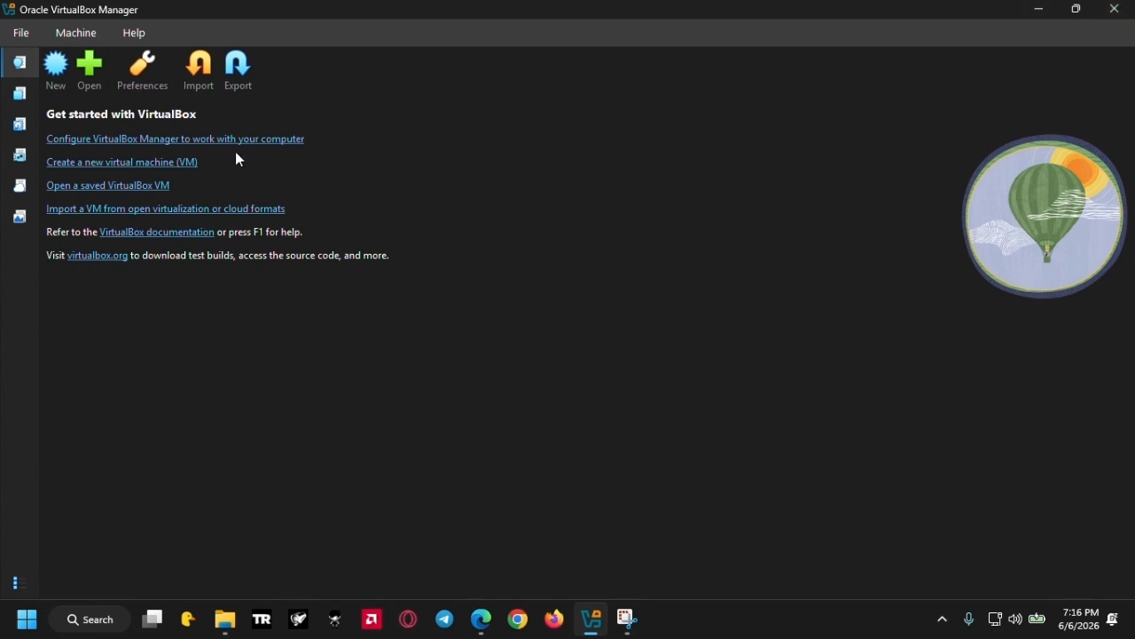
key("alt+F4")
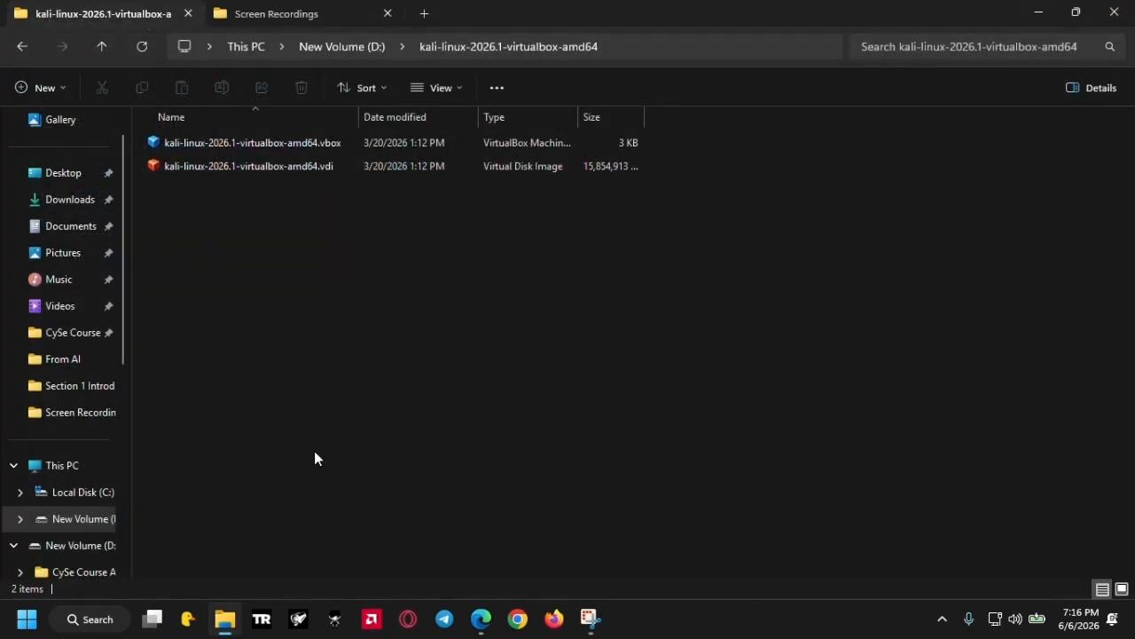
left_click(219, 142)
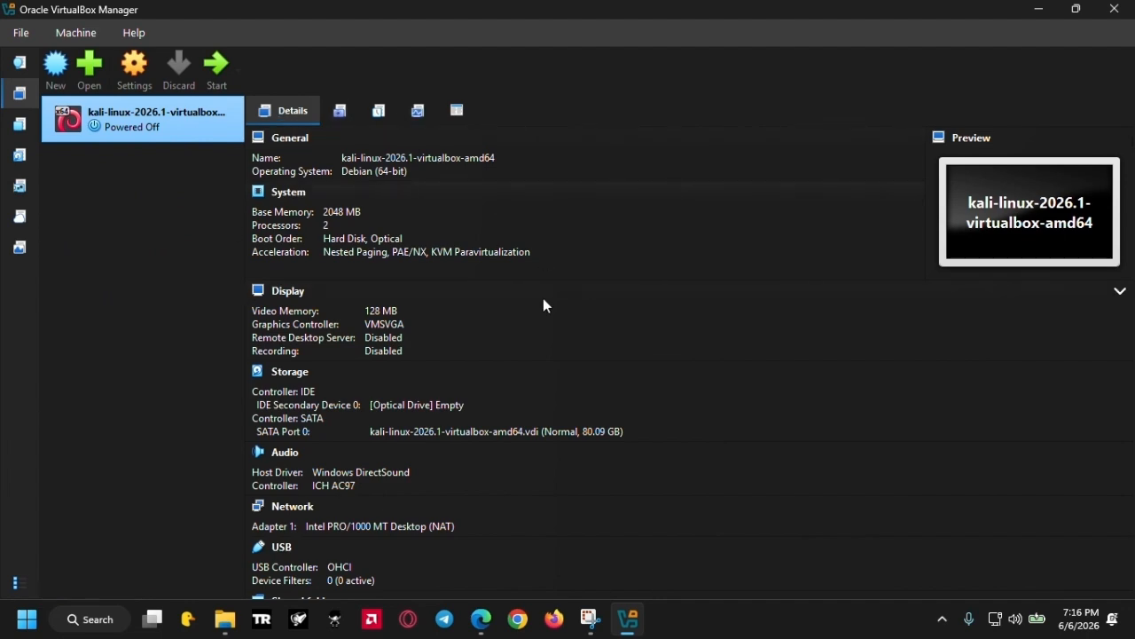
scroll(543, 381, "down", 8)
scroll(543, 389, "up", 8)
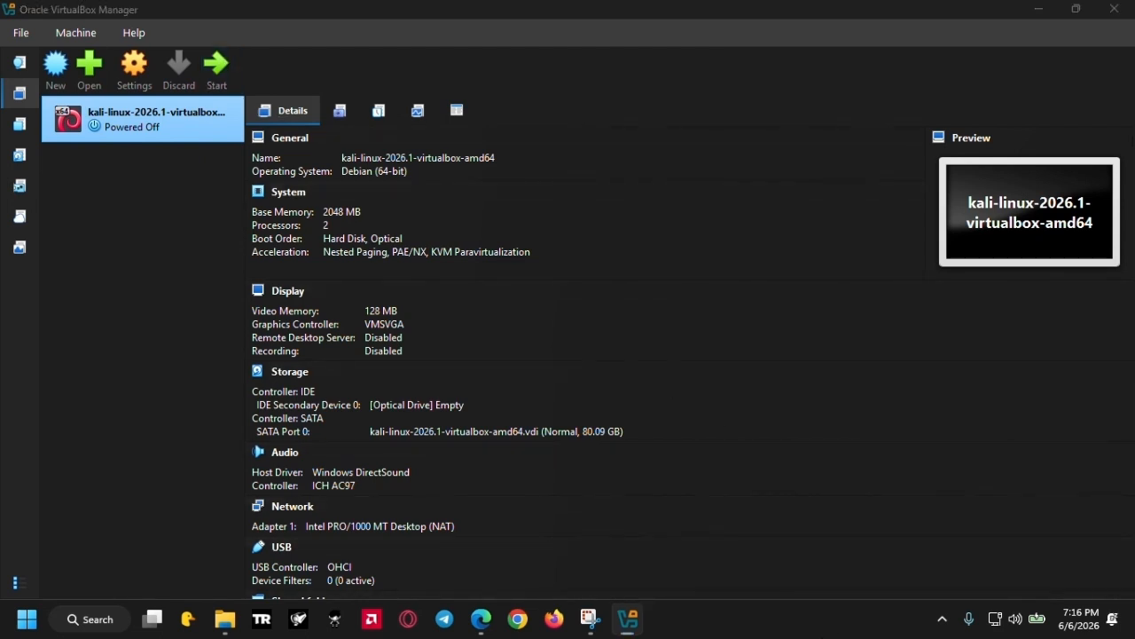
Start the kali-linux-2026.1-virtualbox-amd64 virtual machine
right_click(823, 631)
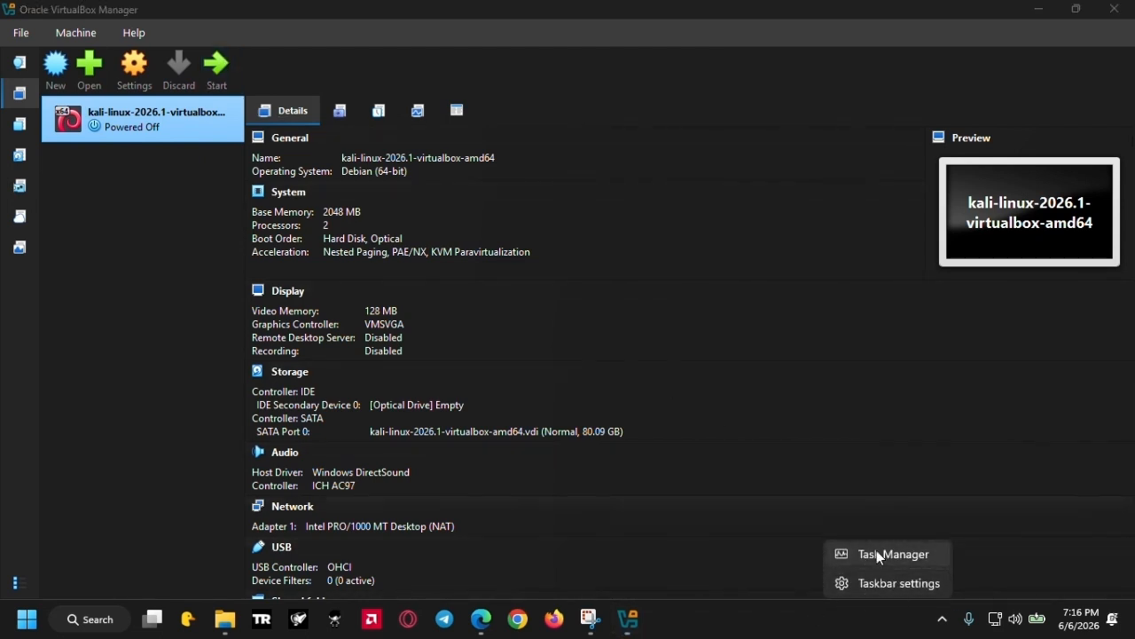
left_click(814, 624)
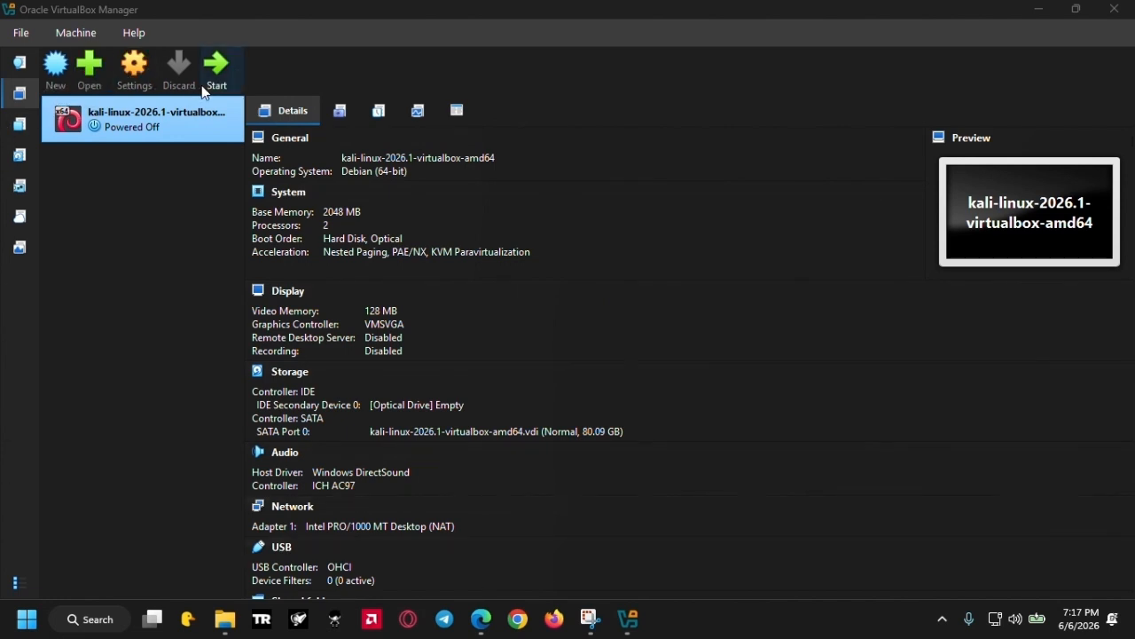
left_click(223, 72)
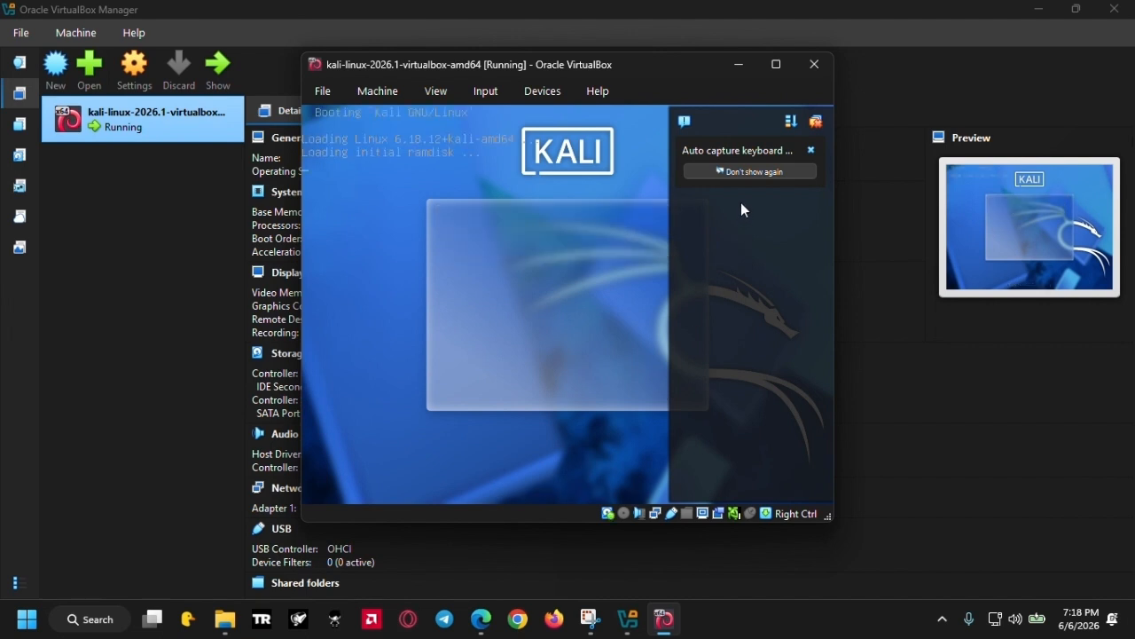
Dismiss the notification in the running Kali VM window, reposition and enlarge the window, and maximize it
left_click(770, 67)
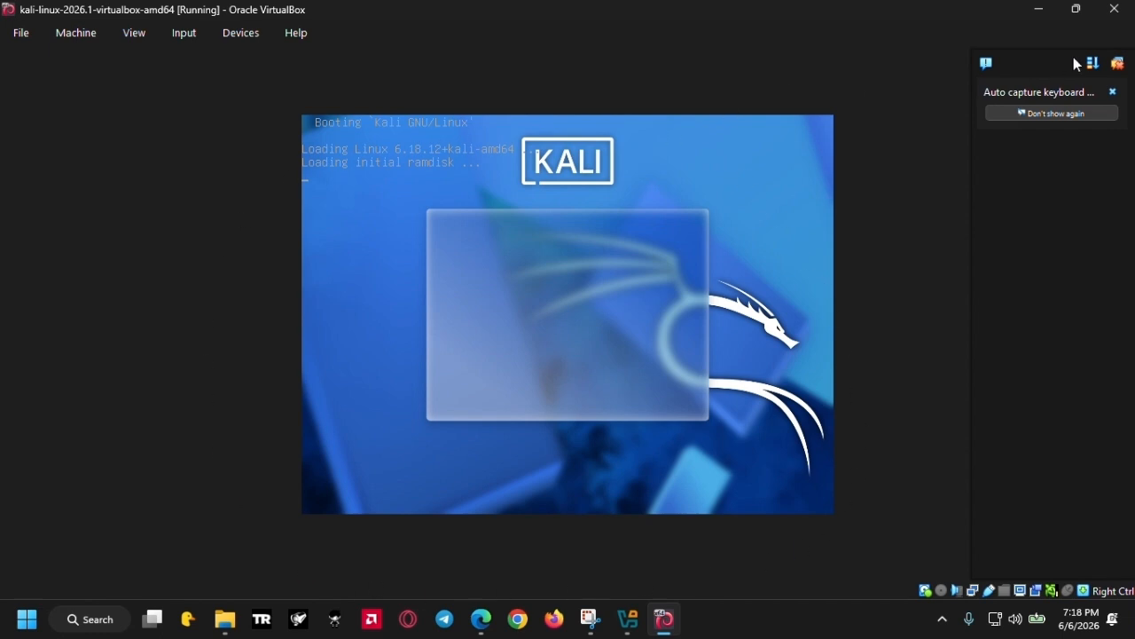
left_click(1117, 64)
left_click(1068, 9)
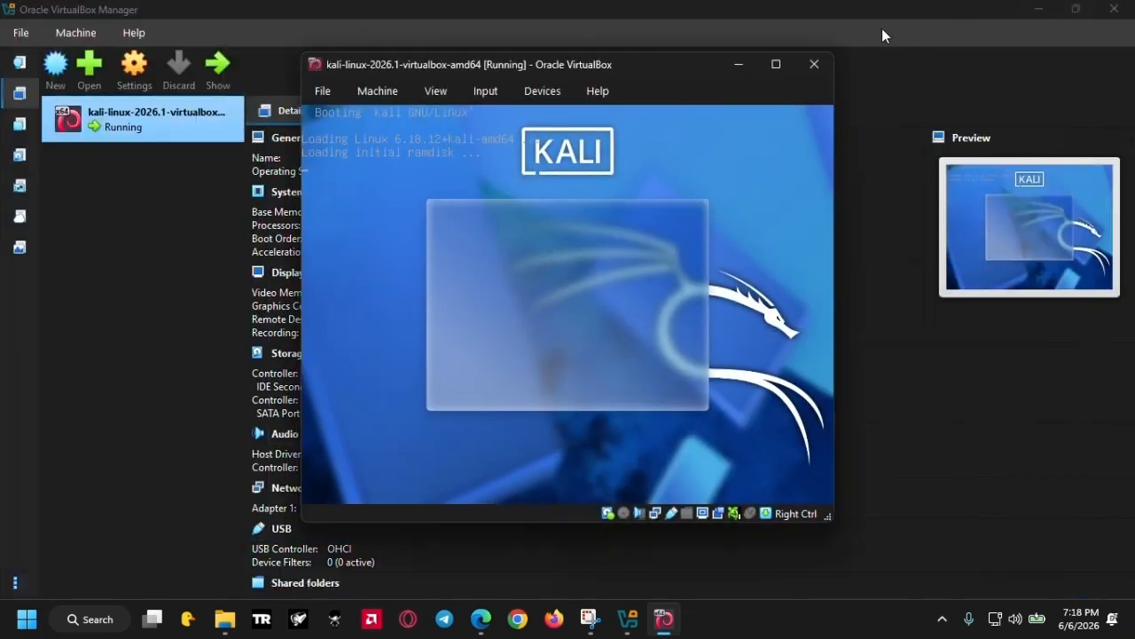
left_click_drag(609, 69, 666, 100)
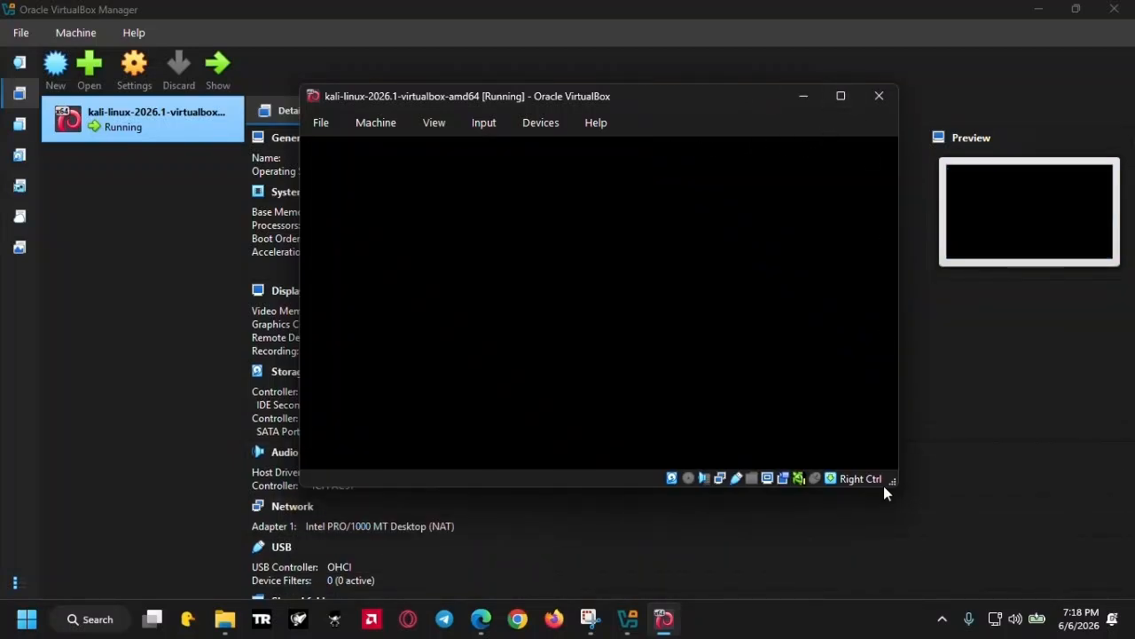
left_click_drag(883, 485, 973, 553)
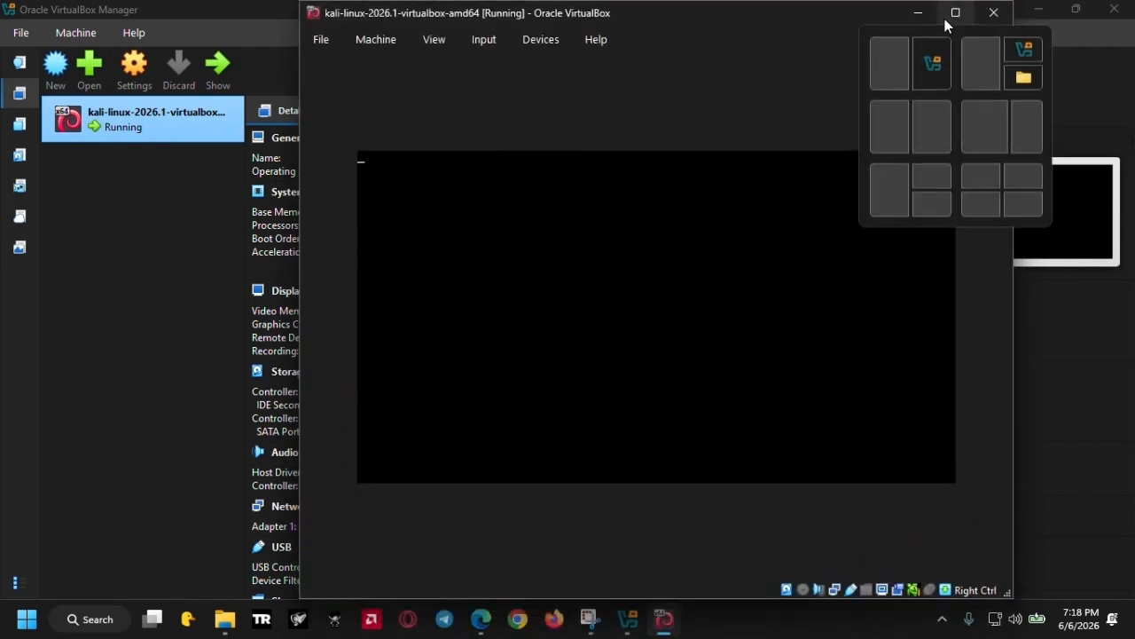
left_click(944, 19)
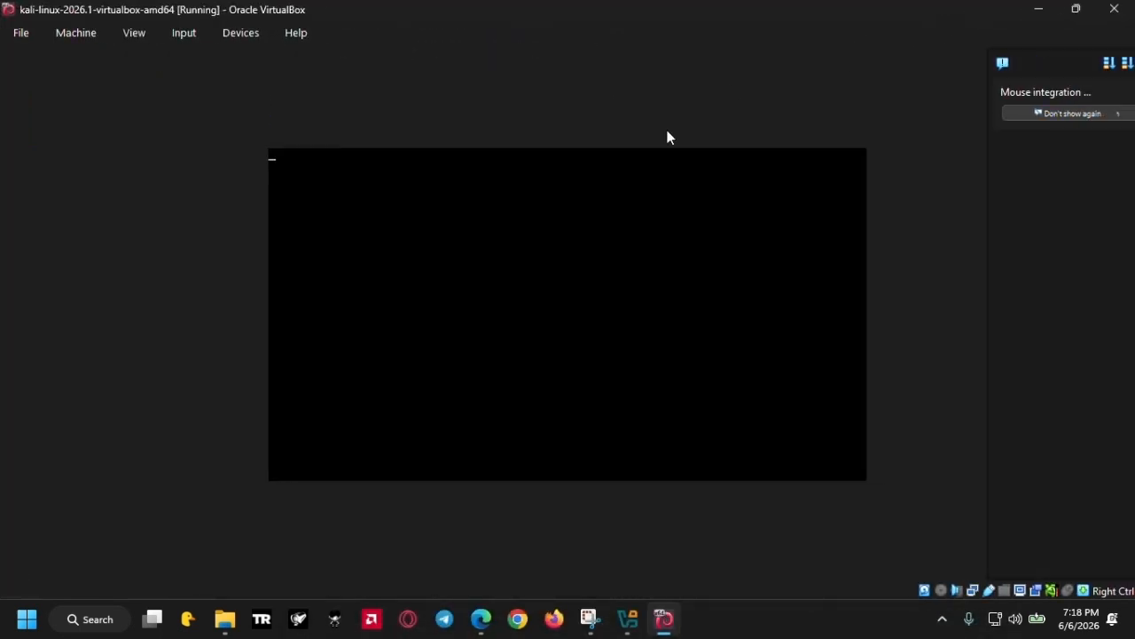
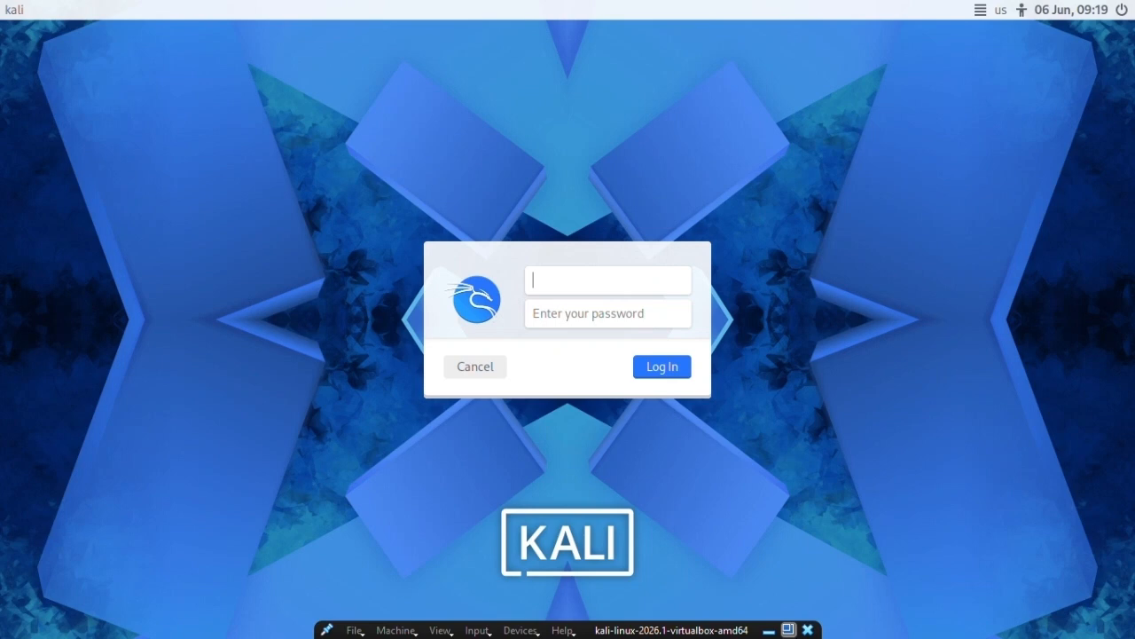
Return the VM from full screen to its window and log in to Kali Linux with username kali and the account password
left_click(790, 629)
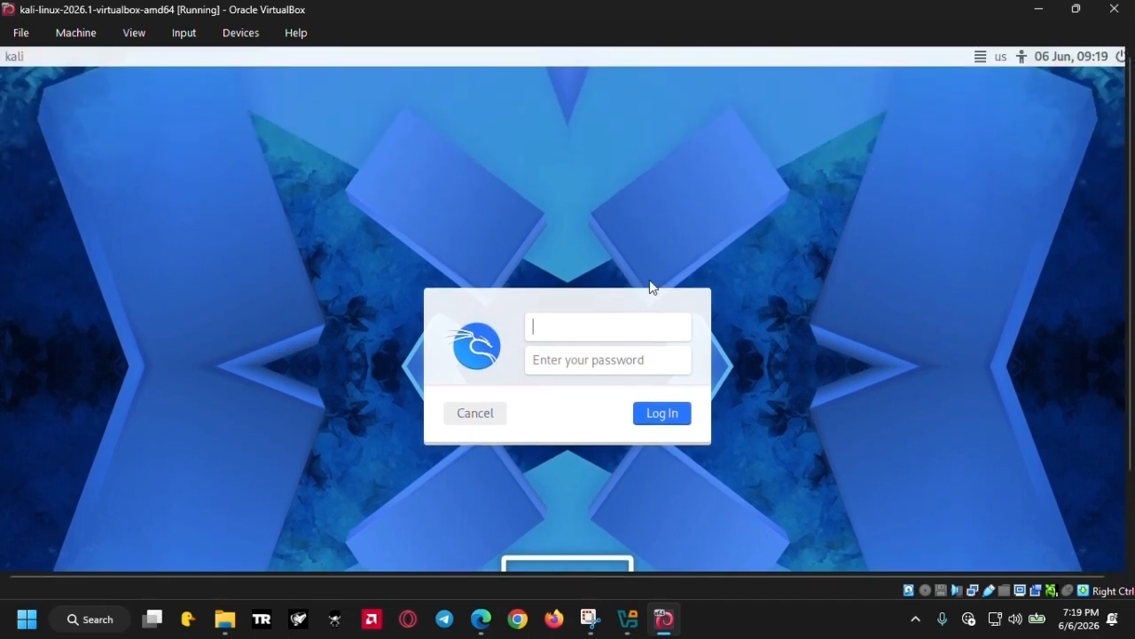
type("kali")
left_click(581, 351)
type("ka")
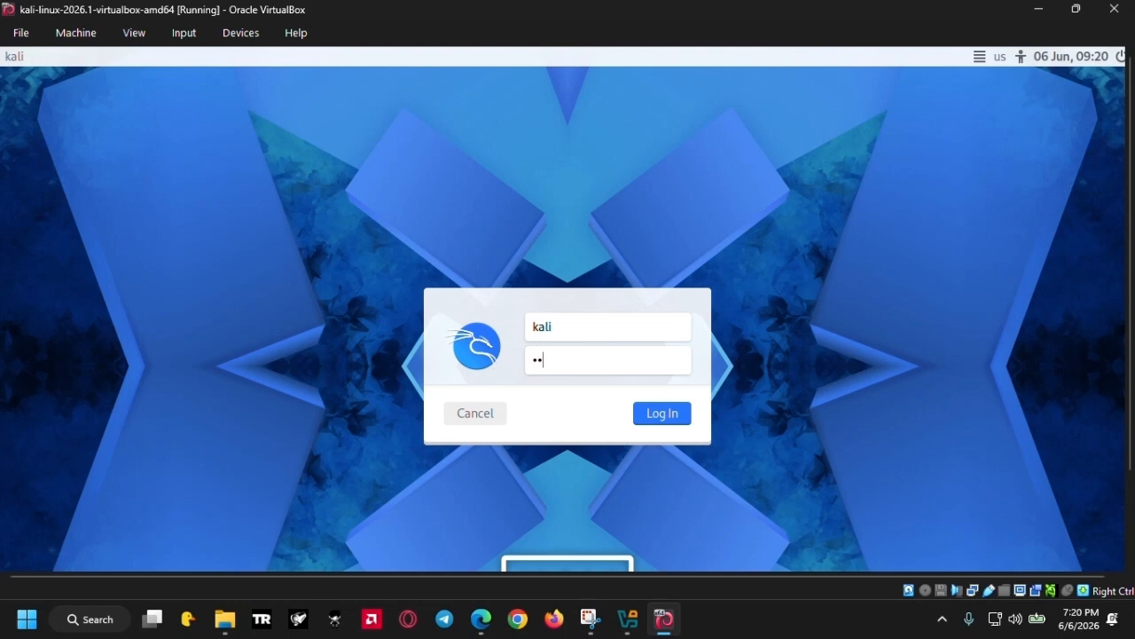
type("li")
left_click(661, 415)
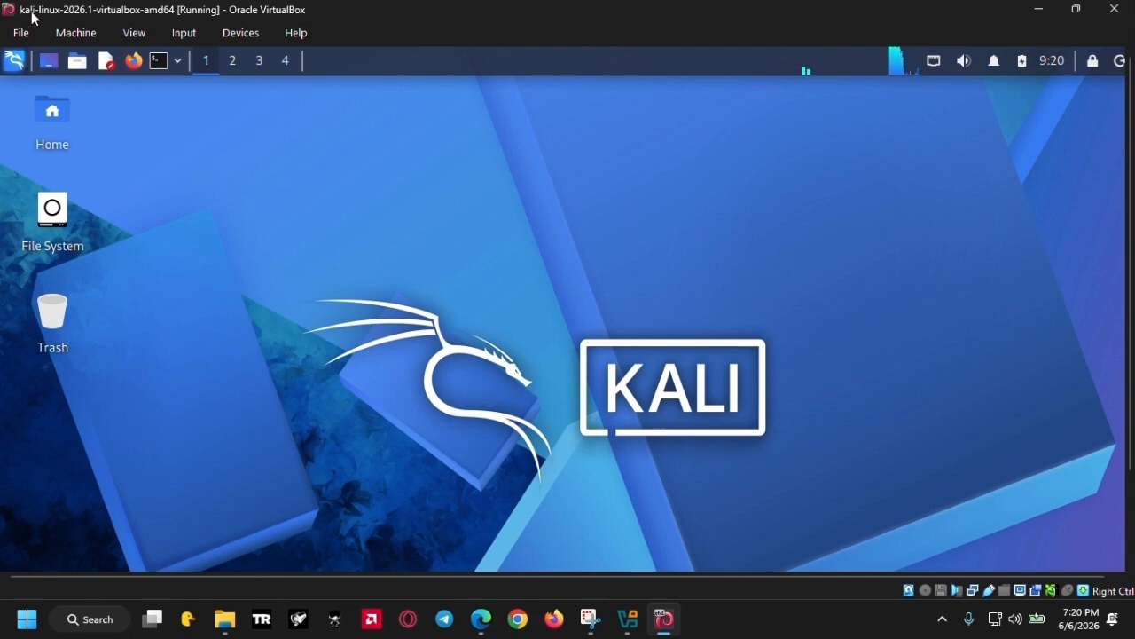
Examine the VM window's View and Help commands and look over the whole Kali desktop
left_click(134, 33)
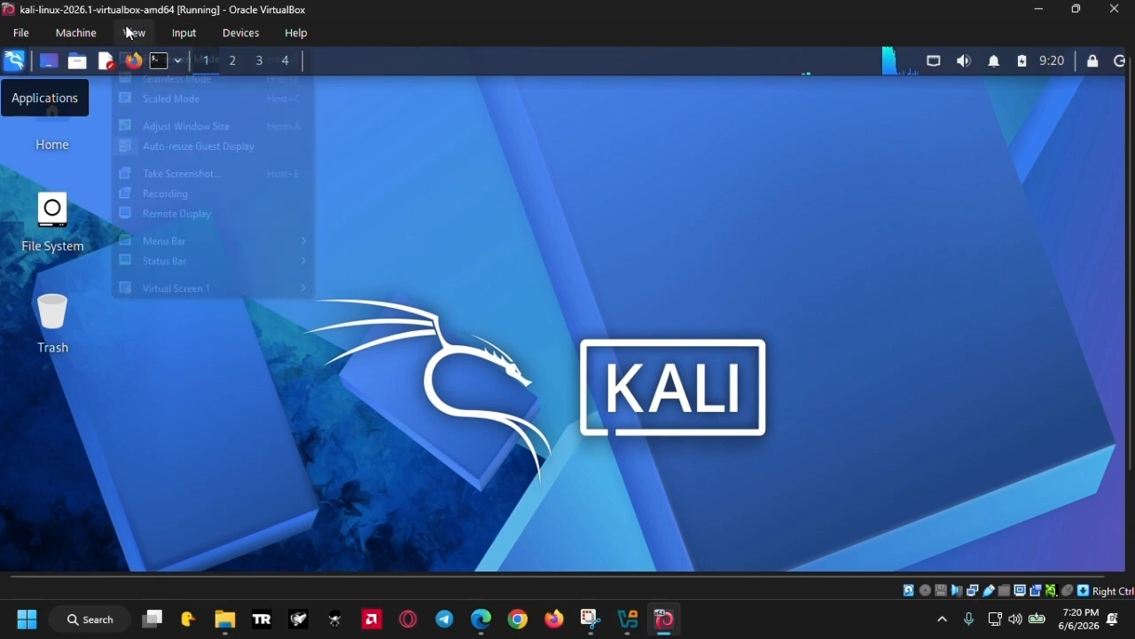
mouse_move(165, 35)
mouse_move(296, 32)
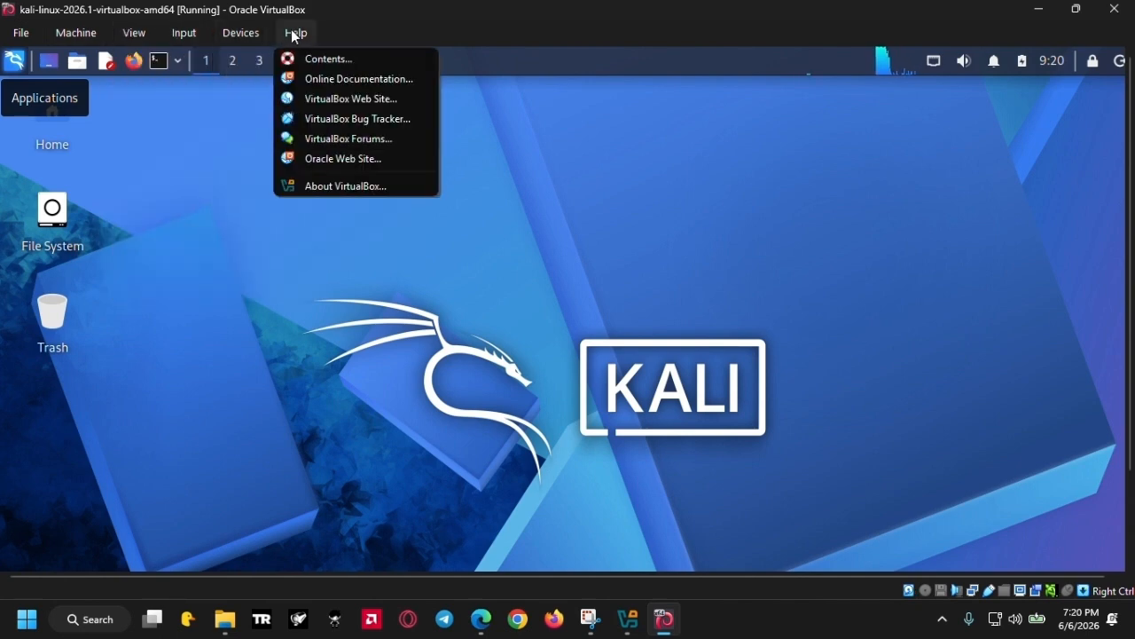
left_click(204, 252)
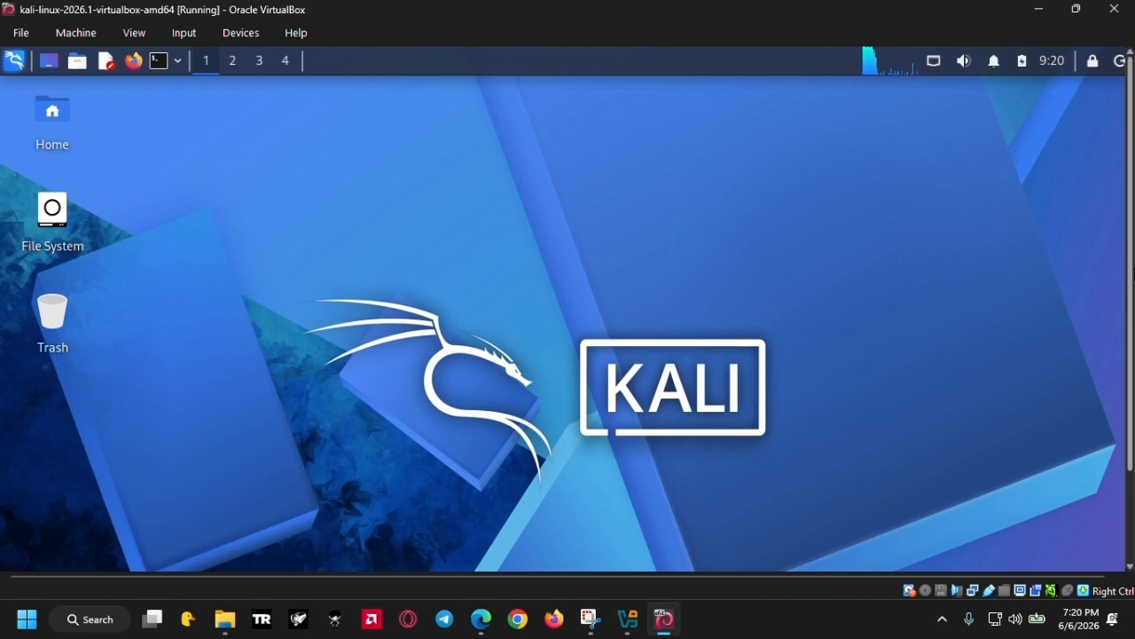
scroll(1122, 263, "down", 3)
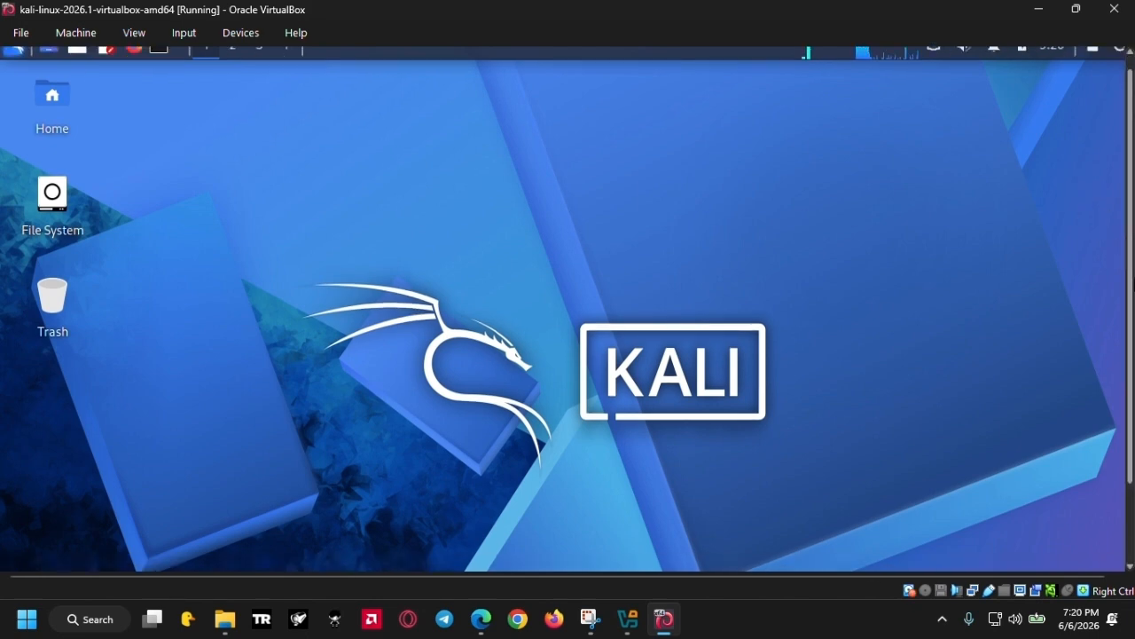
scroll(1122, 266, "up", 3)
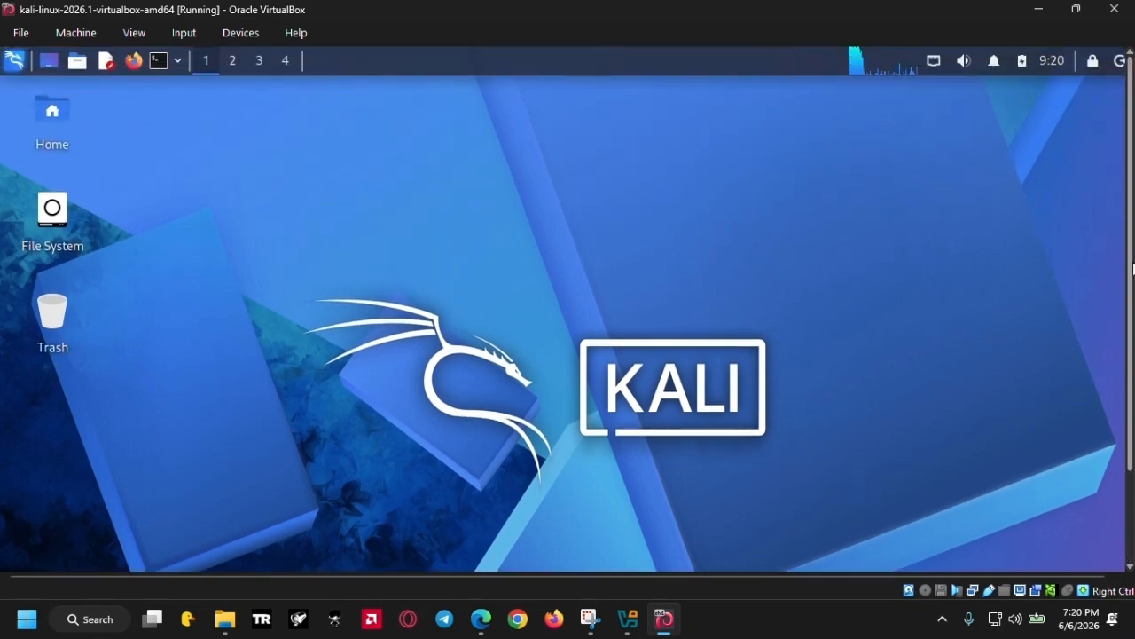
scroll(1122, 266, "down", 3)
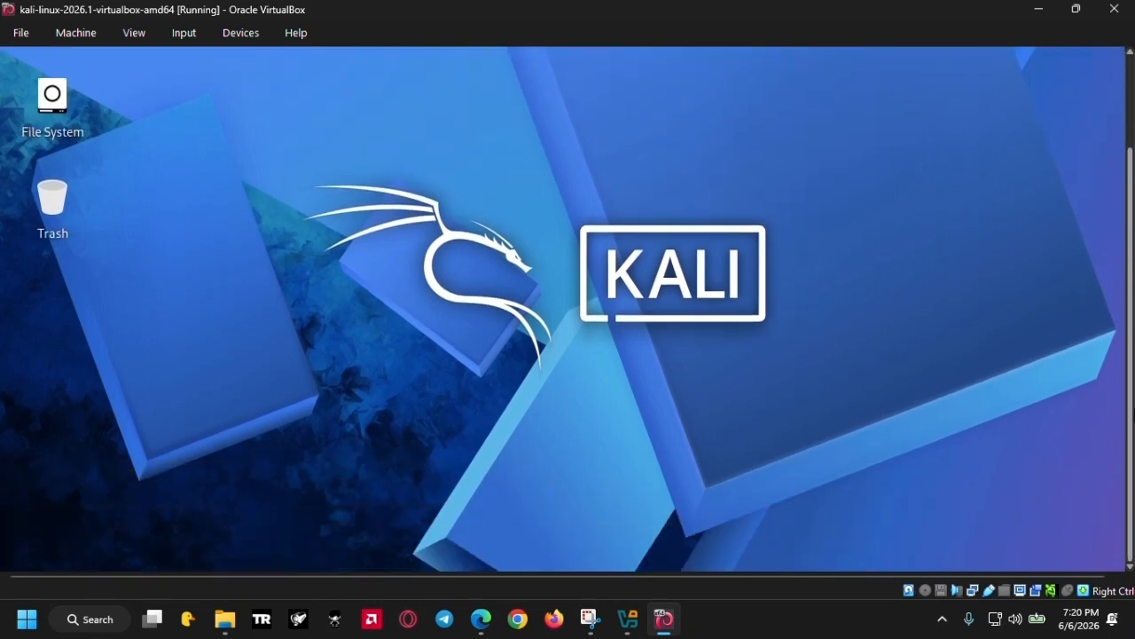
scroll(1122, 266, "up", 3)
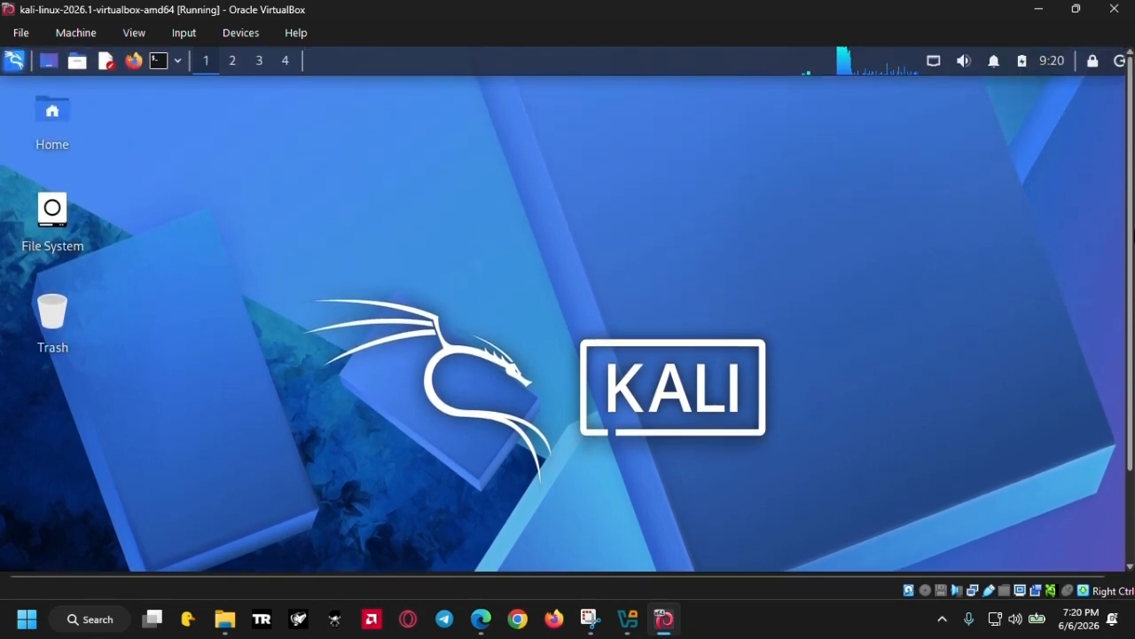
scroll(1122, 267, "down", 3)
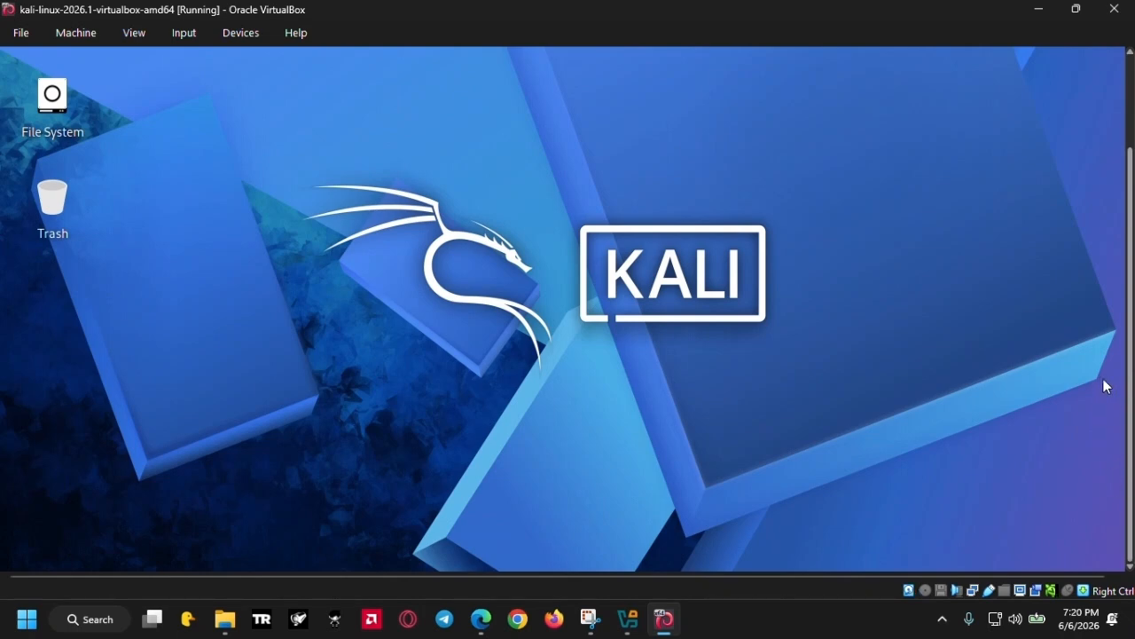
scroll(1102, 385, "up", 3)
Switch the Kali VM to full-screen mode, confirm the switch, and return it to windowed mode
left_click(241, 35)
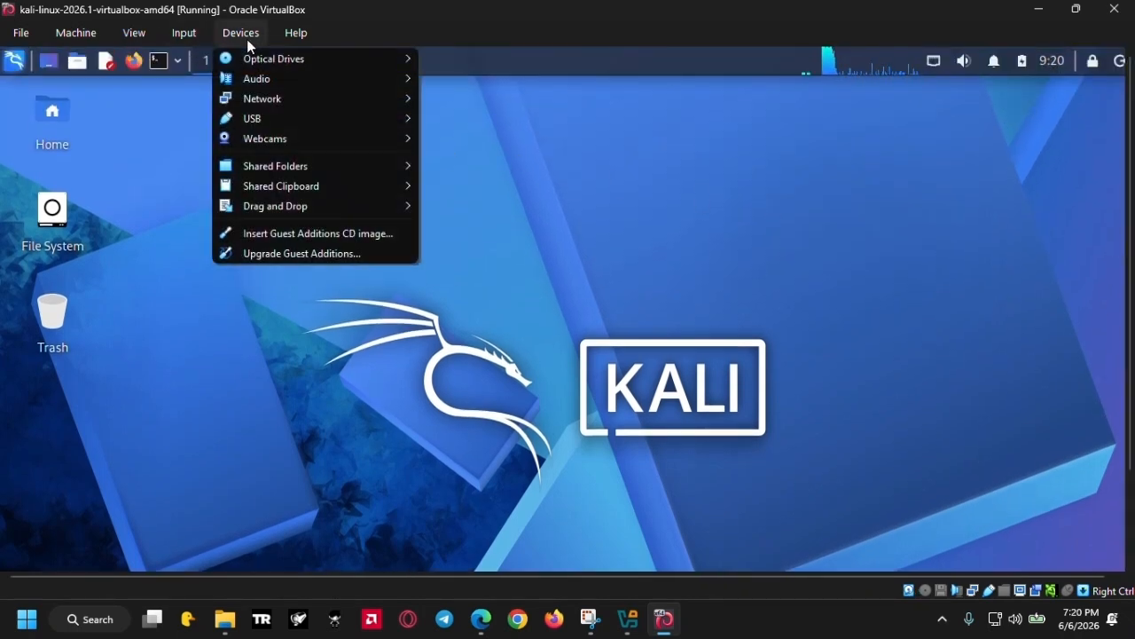
mouse_move(139, 34)
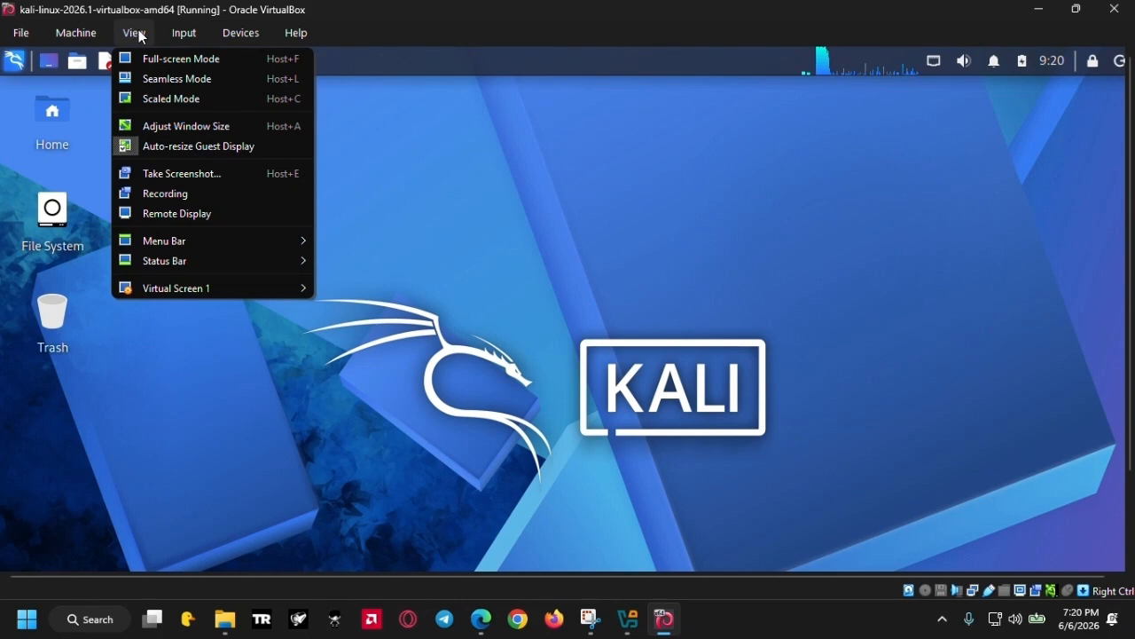
left_click(166, 62)
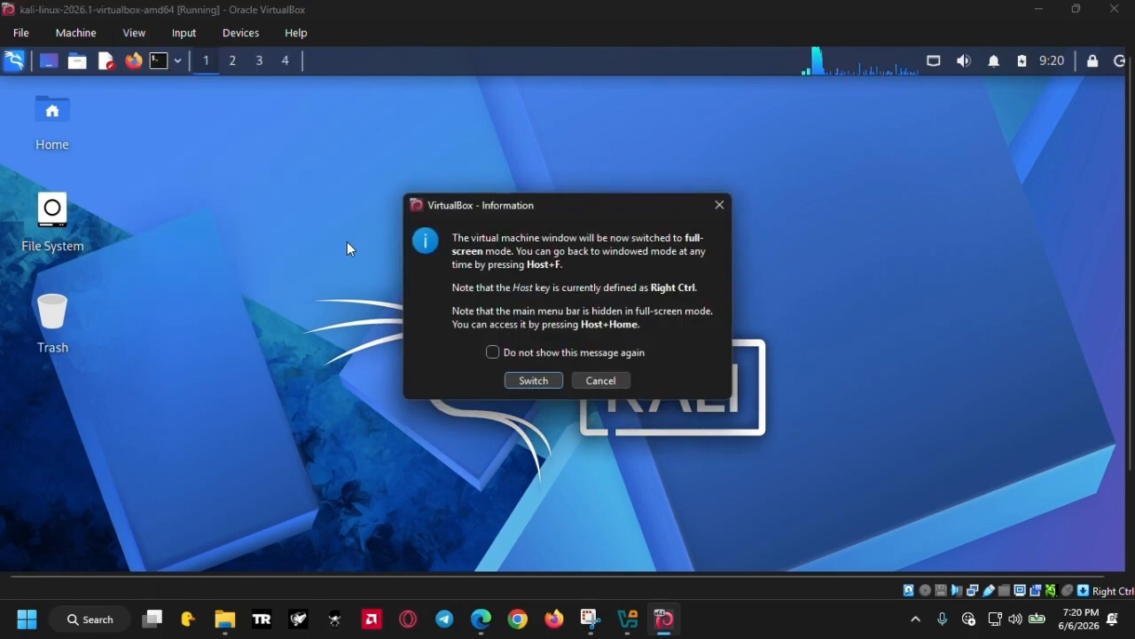
left_click(533, 381)
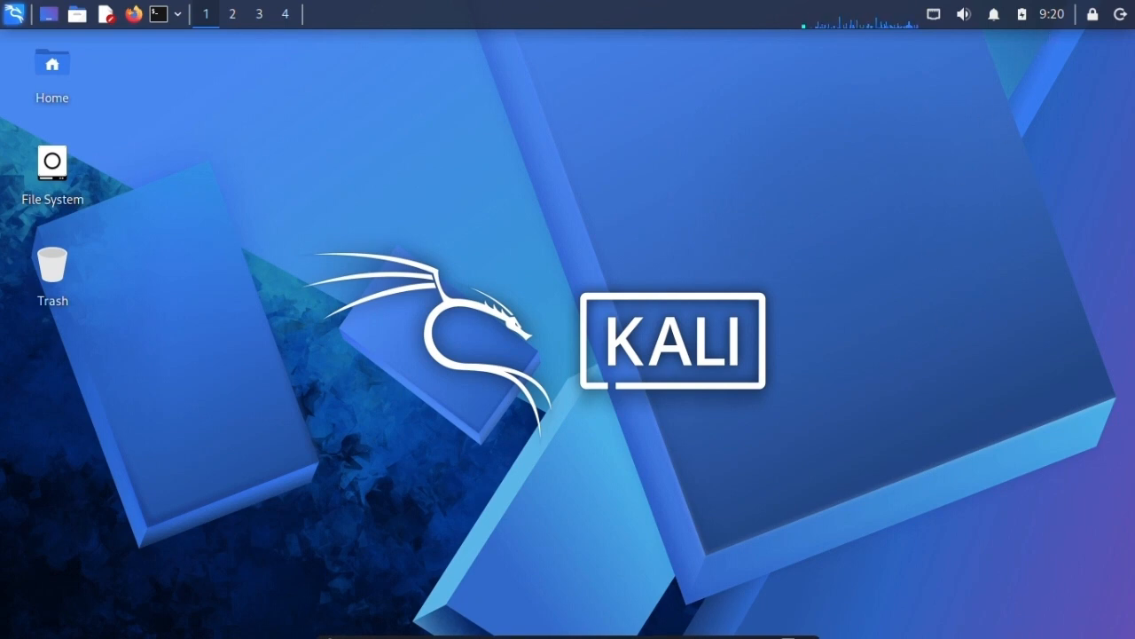
mouse_move(544, 633)
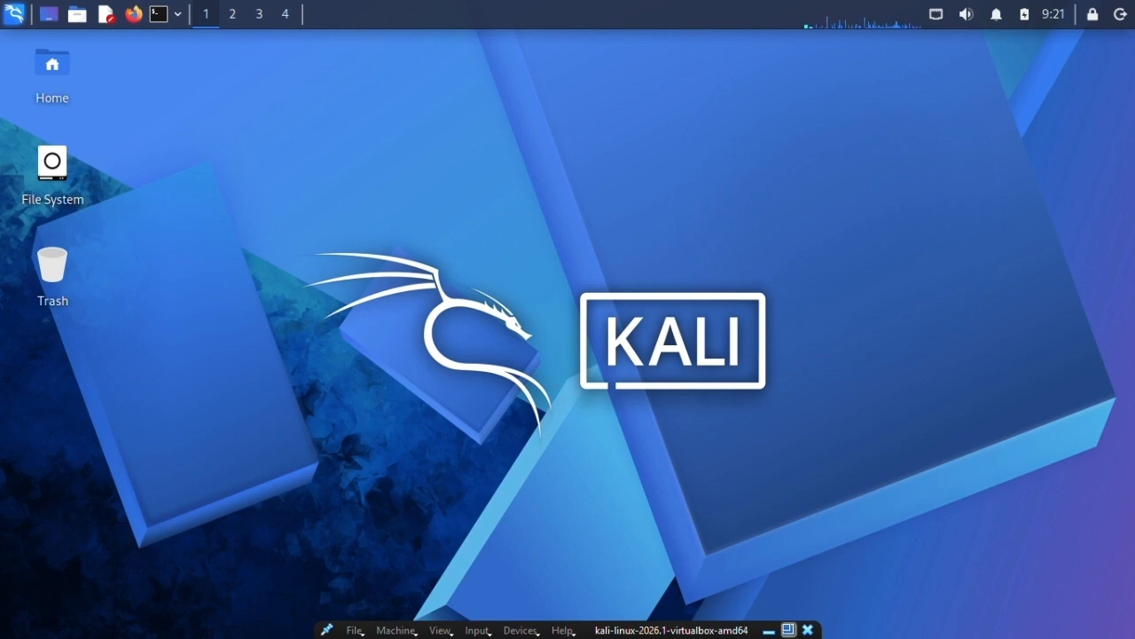
left_click(788, 630)
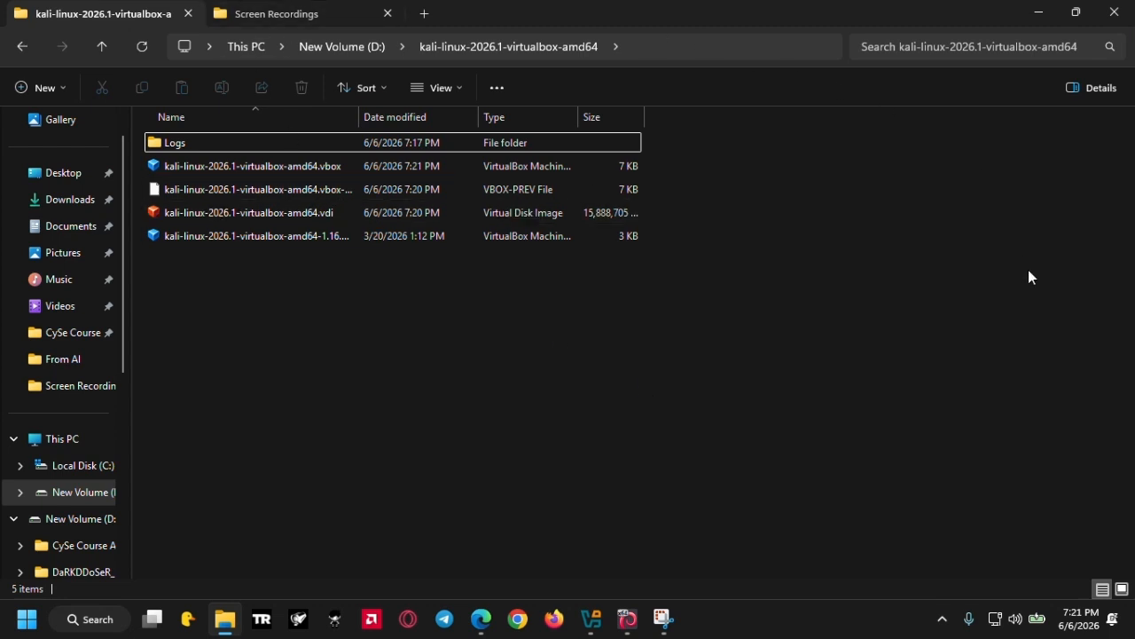
Look over the files in the kali-linux-2026.1-virtualbox-amd64 folder in File Explorer, briefly bringing up the running VM and minimizing it
left_click_drag(1052, 392, 727, 576)
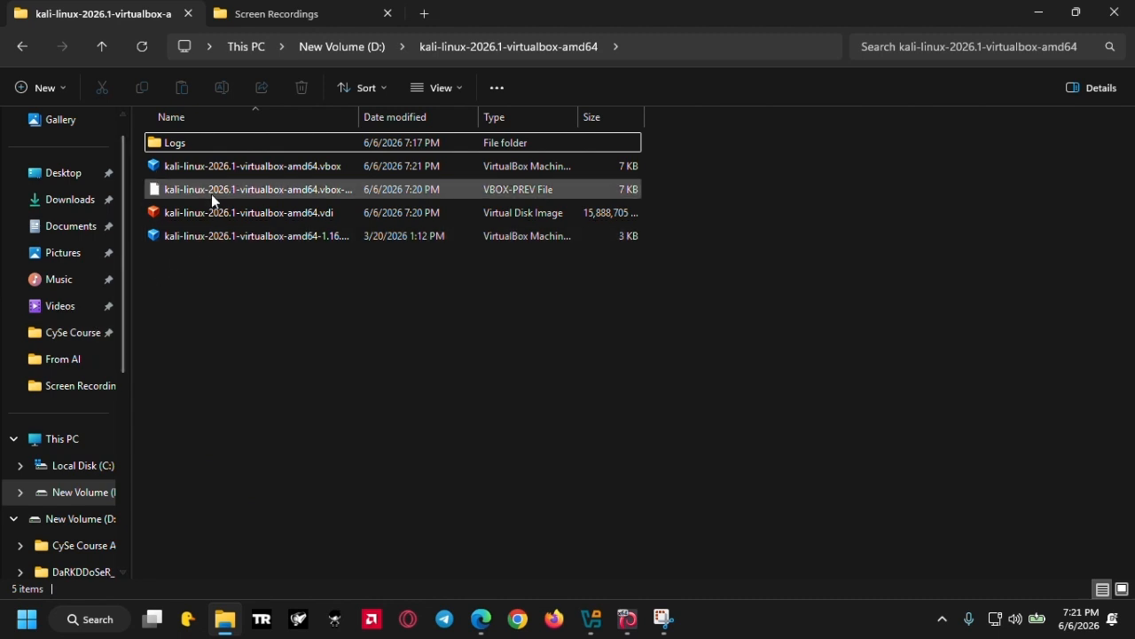
mouse_move(223, 186)
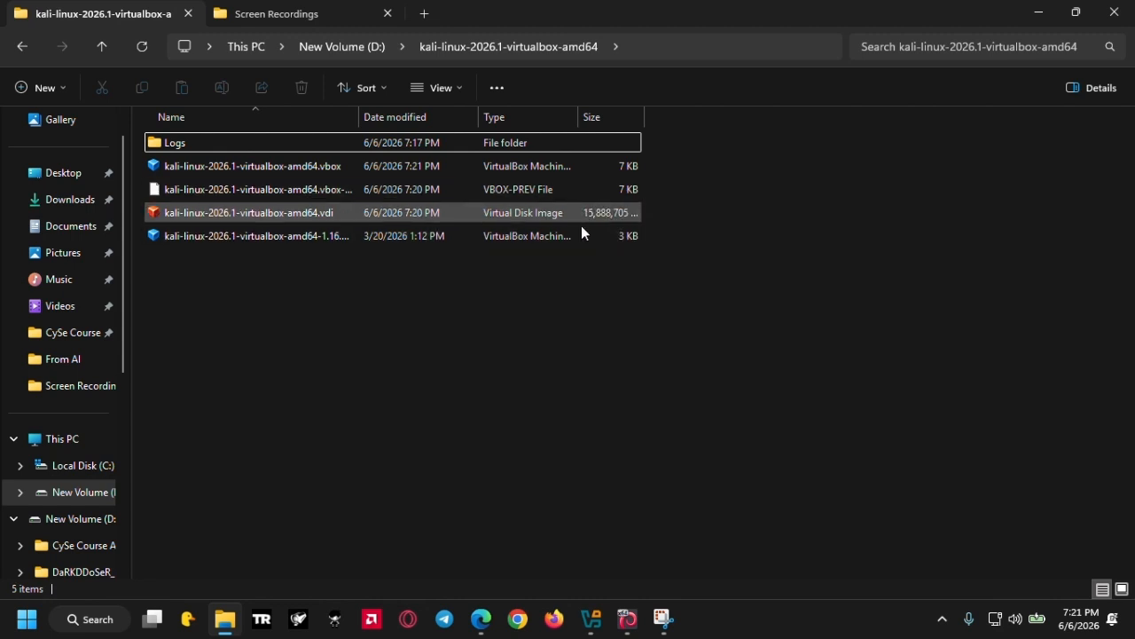
left_click(627, 618)
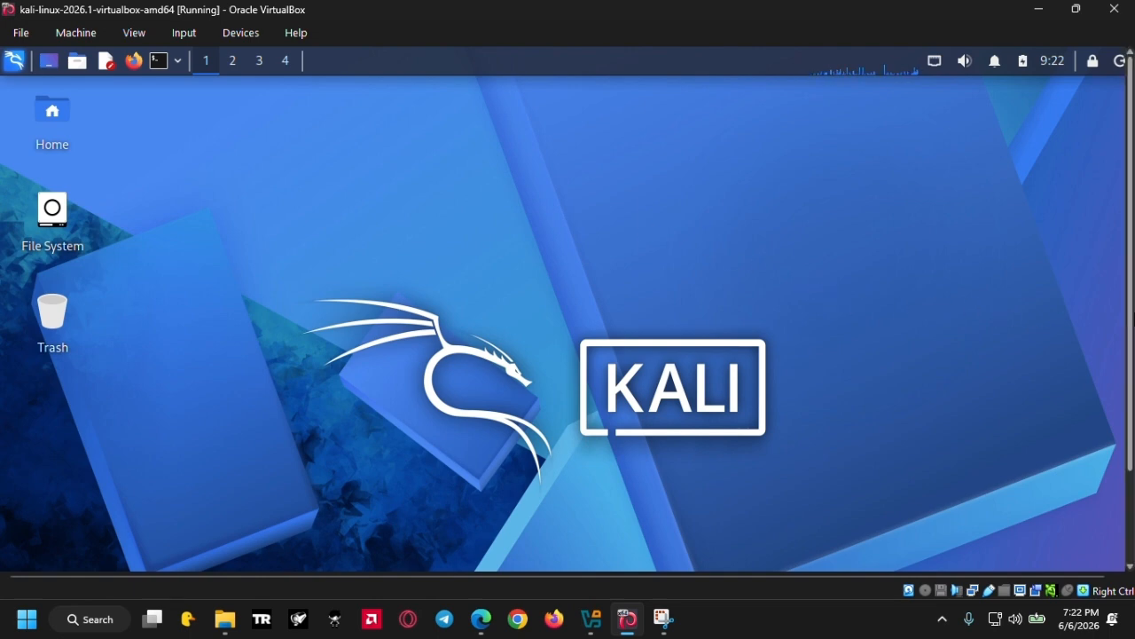
left_click(1036, 10)
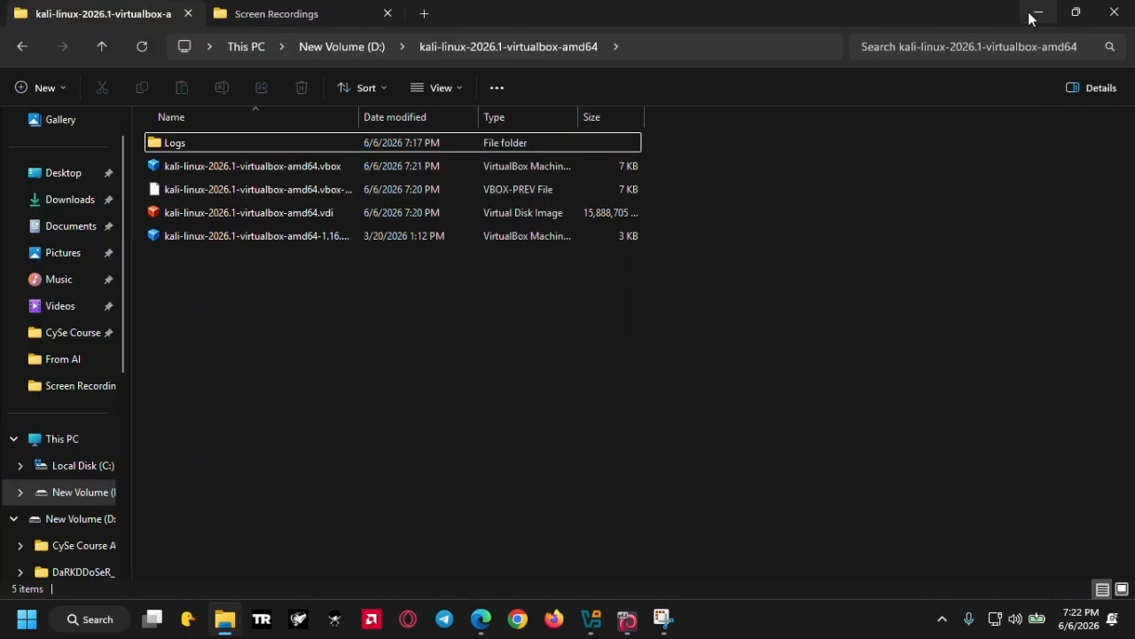
left_click_drag(1082, 413, 106, 307)
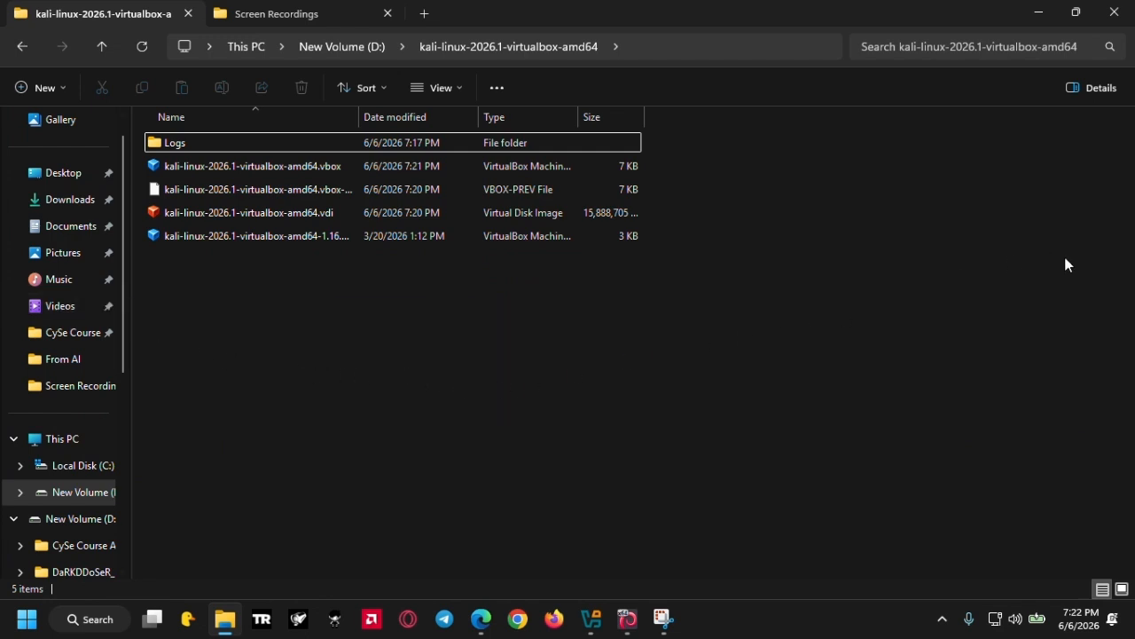
Examine the kali-linux-2026.1-virtualbox-amd64 folder and its available commands on New Volume (D:), briefly viewing the running VM, and reopen the folder
left_click(338, 55)
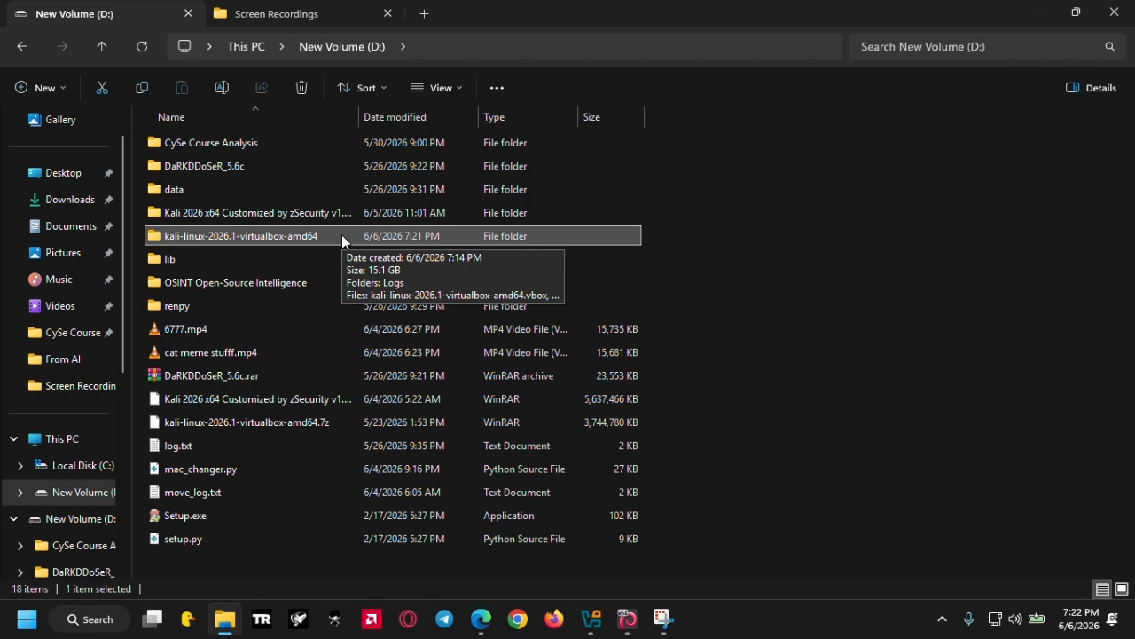
left_click(626, 618)
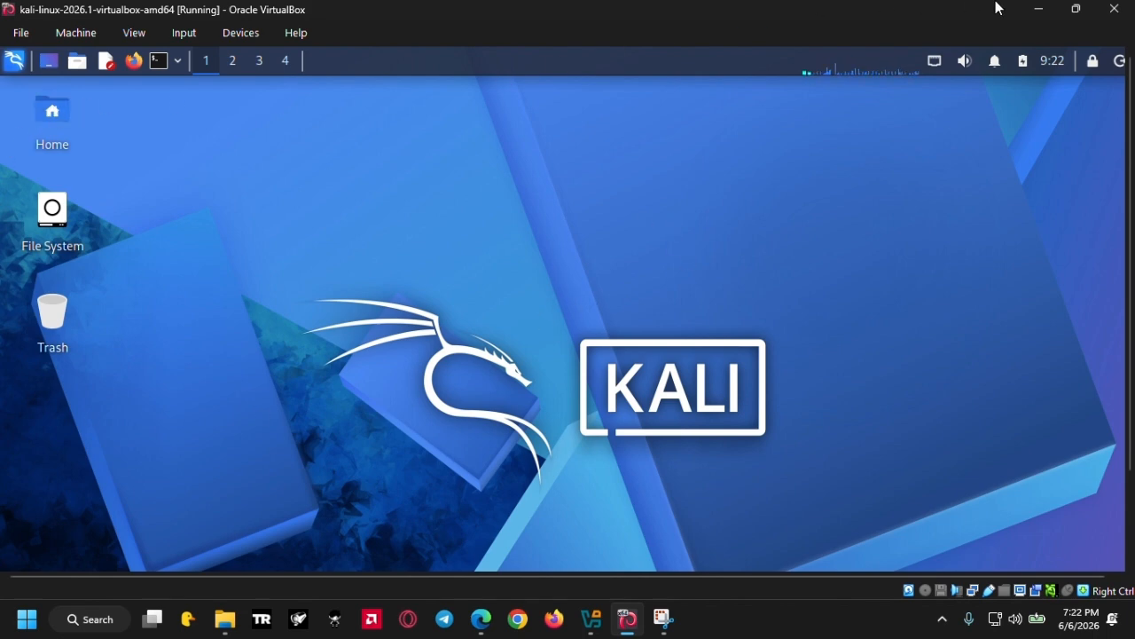
left_click(1039, 9)
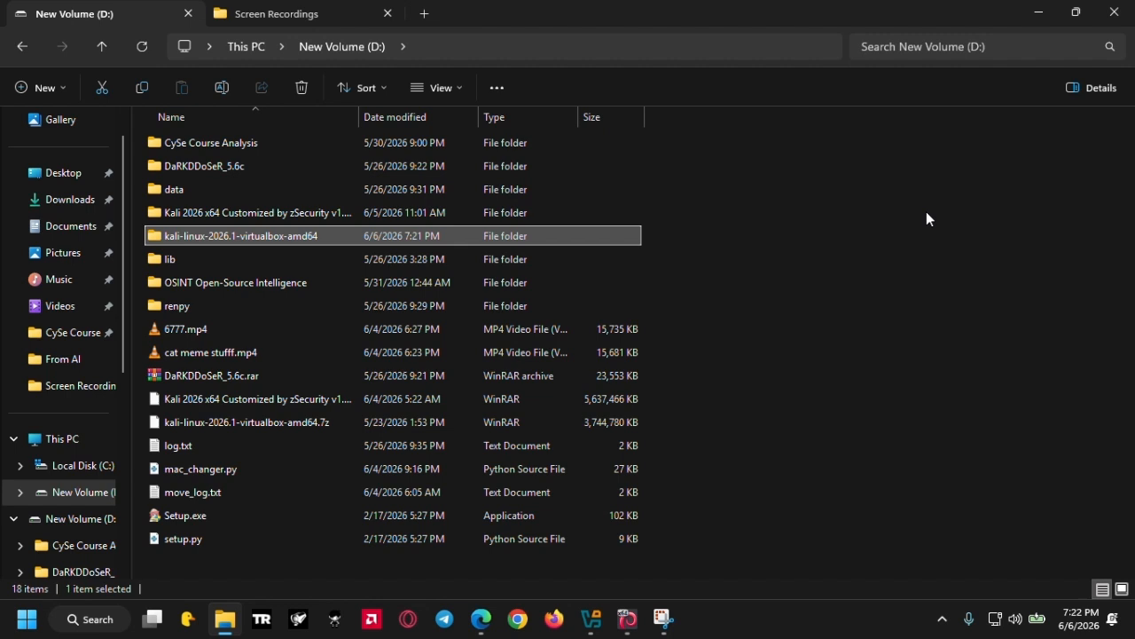
double_click(310, 235)
right_click(308, 237)
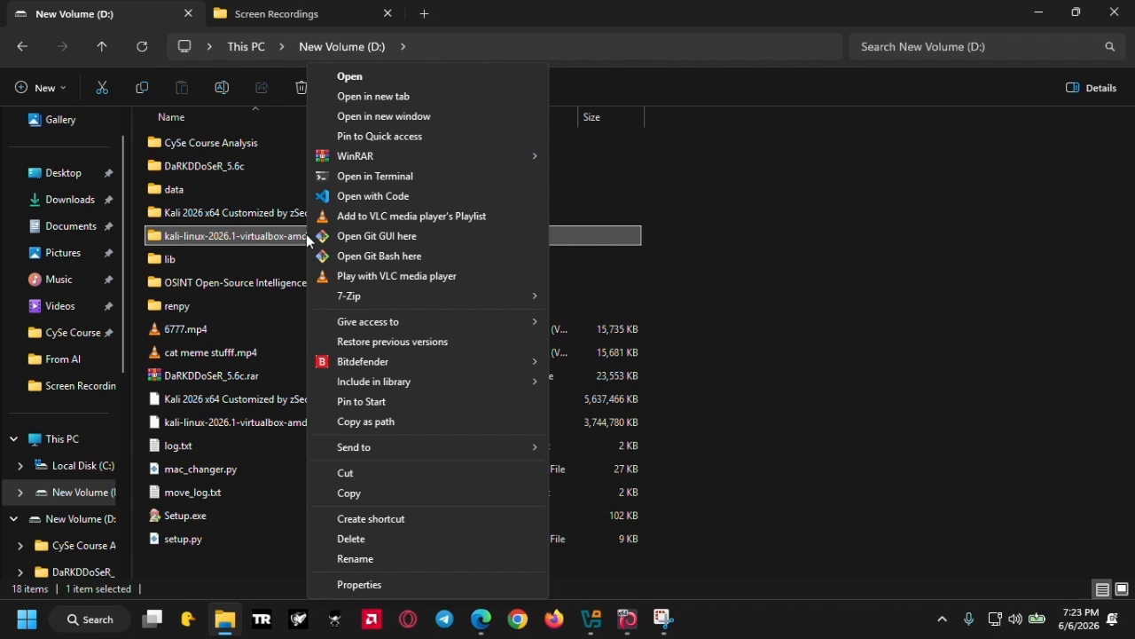
left_click(801, 261)
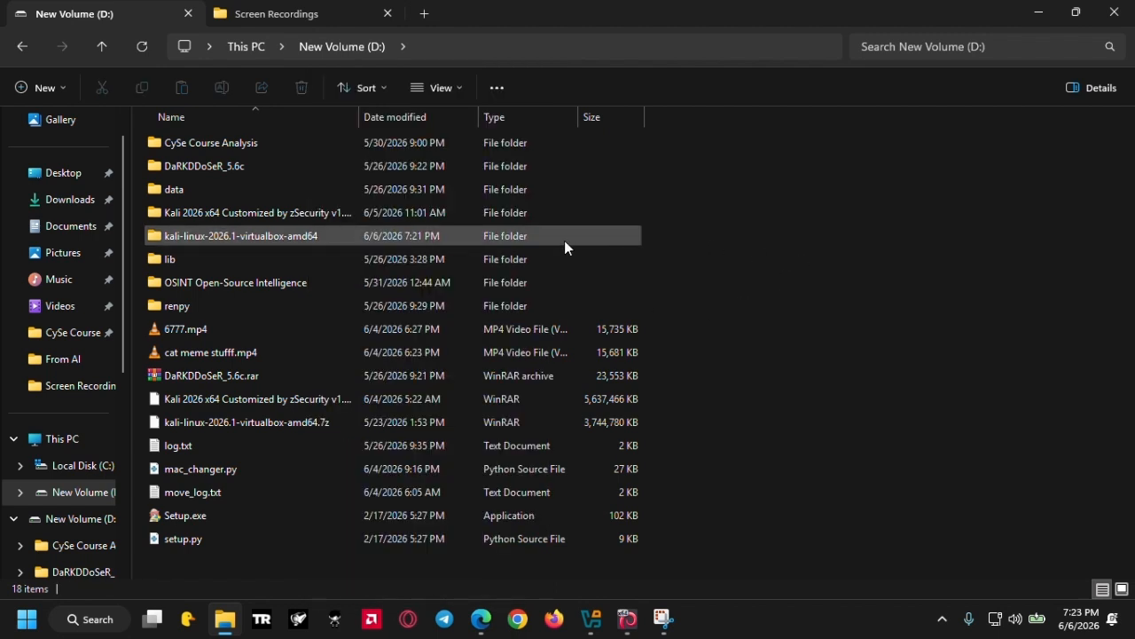
double_click(427, 230)
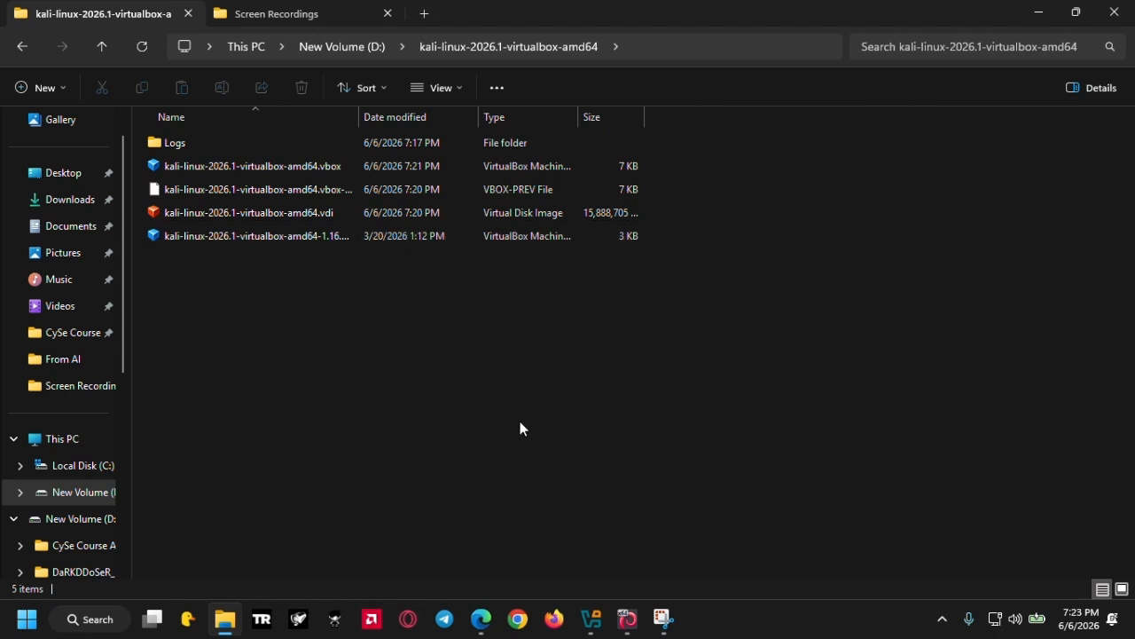
Compare the Kali VM's details in Oracle VirtualBox Manager with the VM files in File Explorer, returning to the Manager
left_click(590, 618)
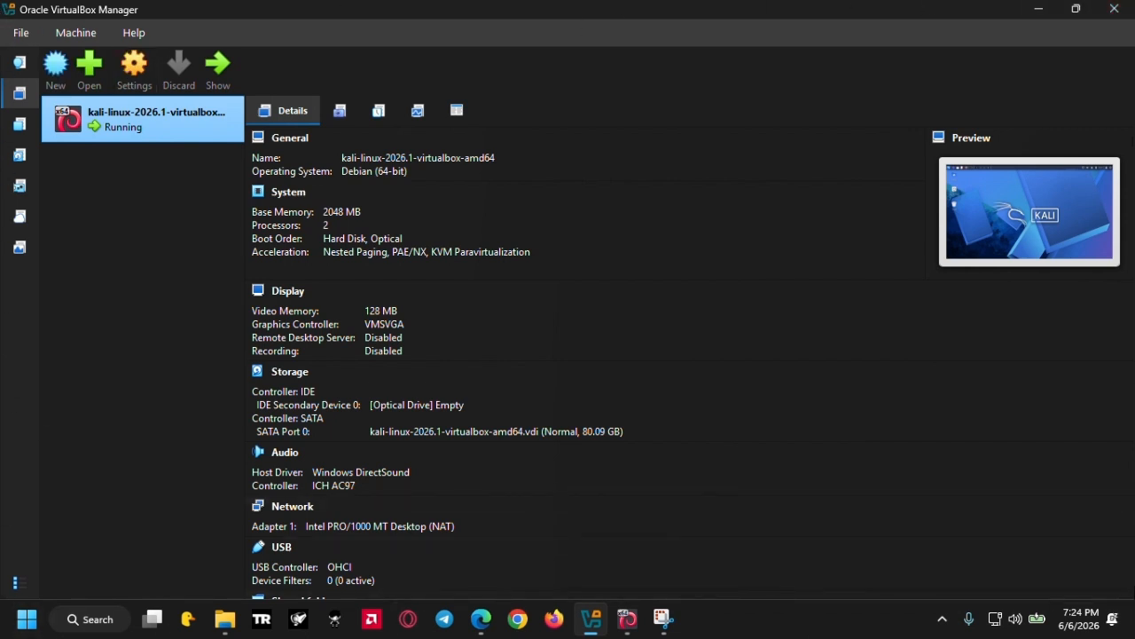
left_click(1039, 9)
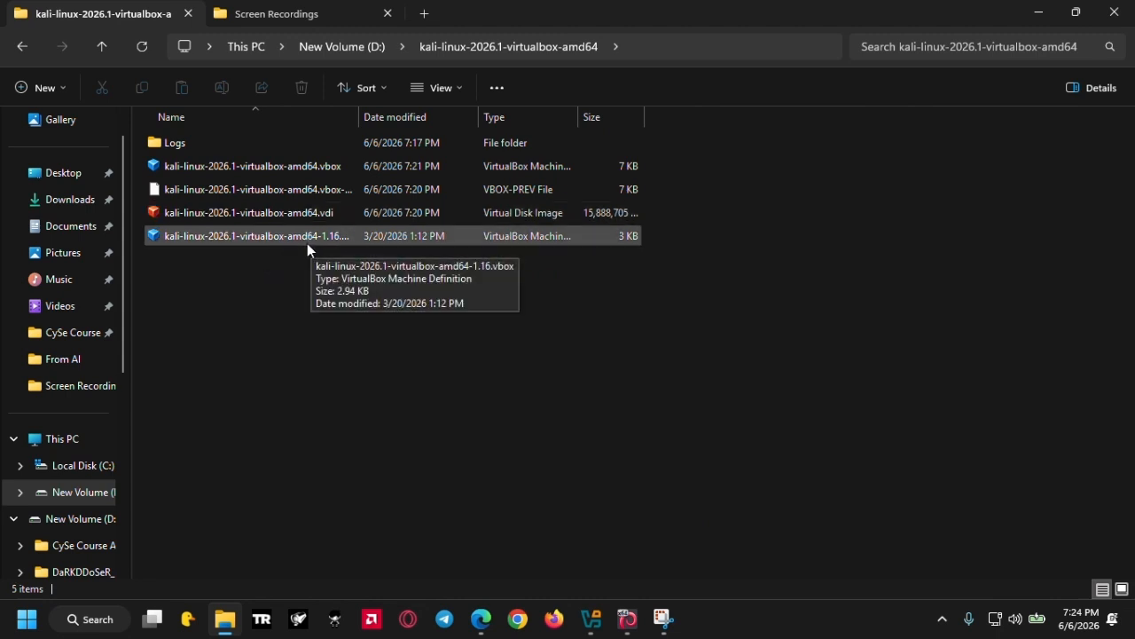
left_click(590, 618)
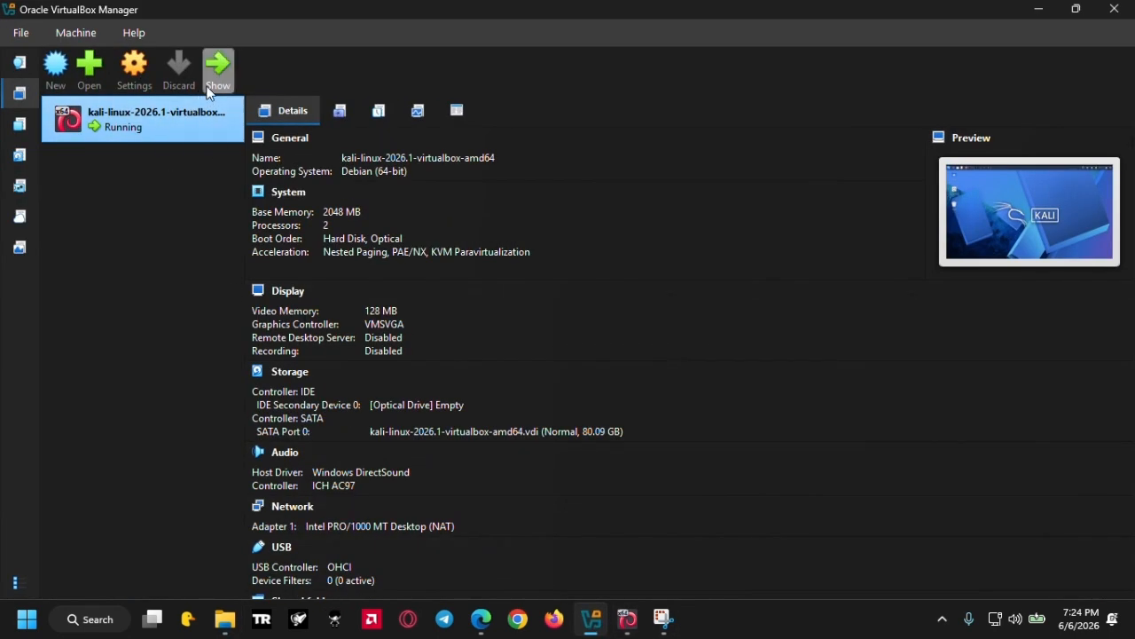
Check the CPU virtualization status in Task Manager's performance view and close Task Manager
right_click(821, 616)
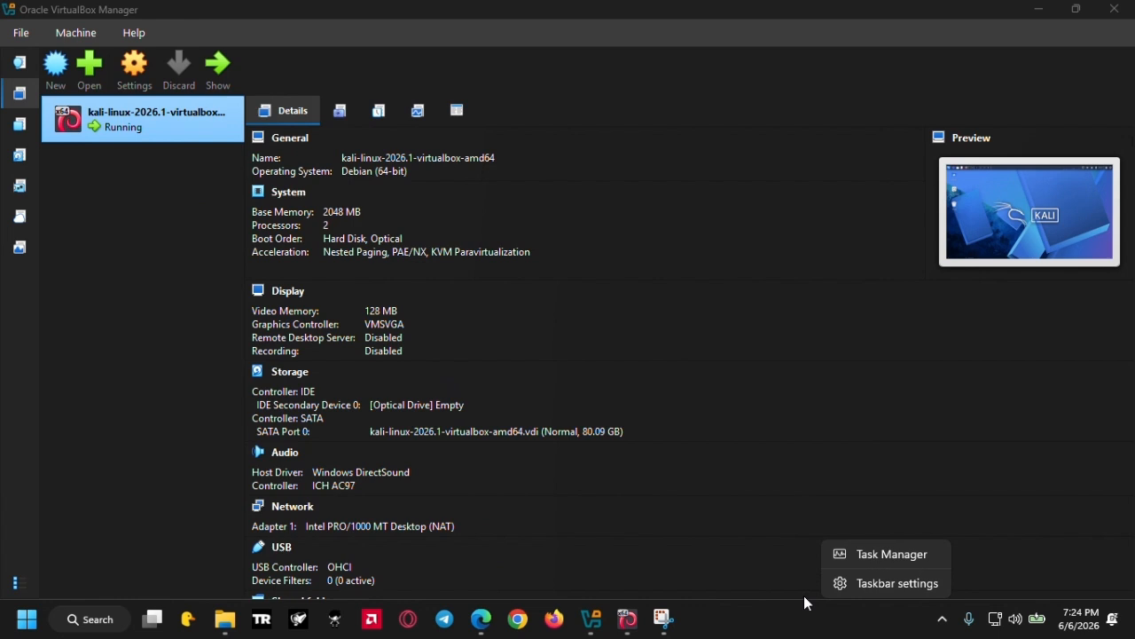
left_click(850, 547)
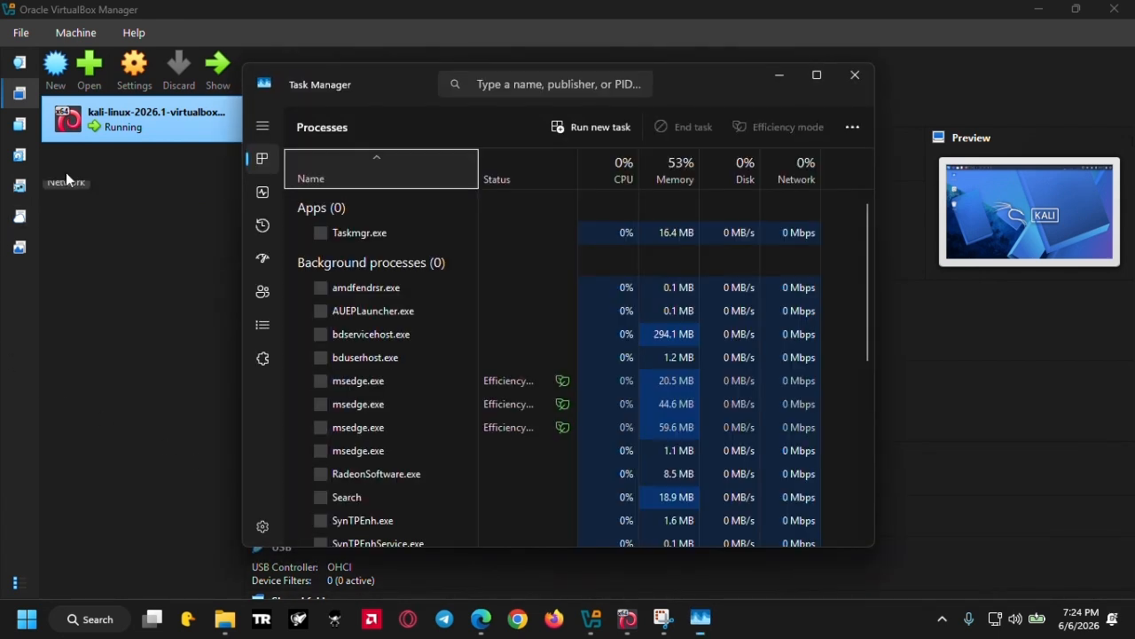
left_click(261, 194)
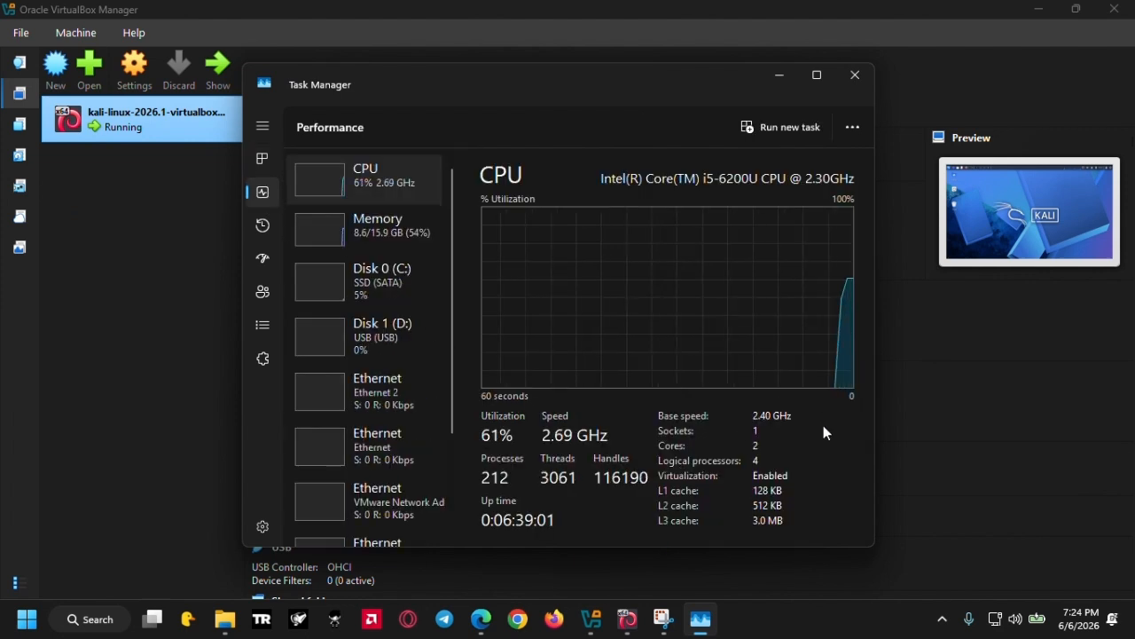
left_click(854, 74)
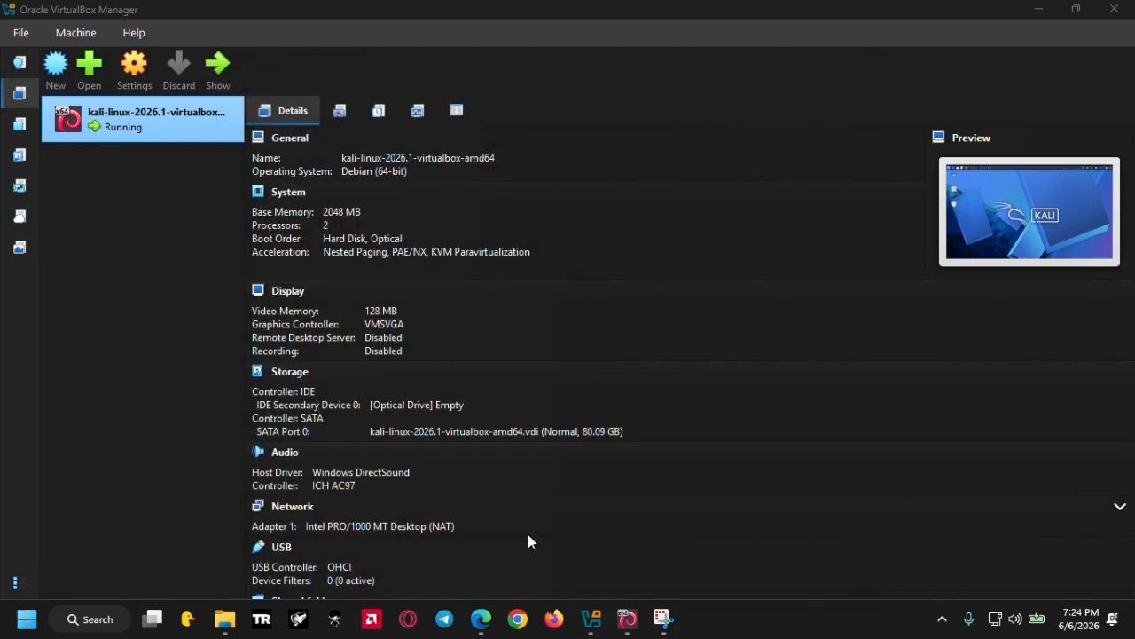
Bring up the running Kali VM, examine the session options for logging out, restarting and shutting down, and cancel the dialog
left_click(628, 614)
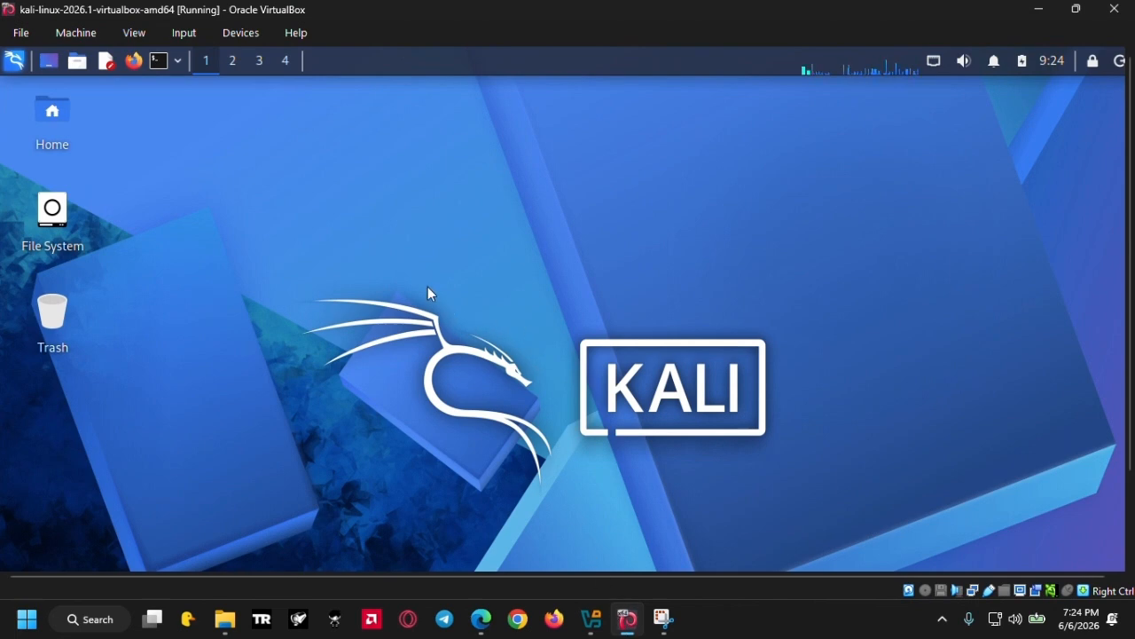
left_click(1122, 68)
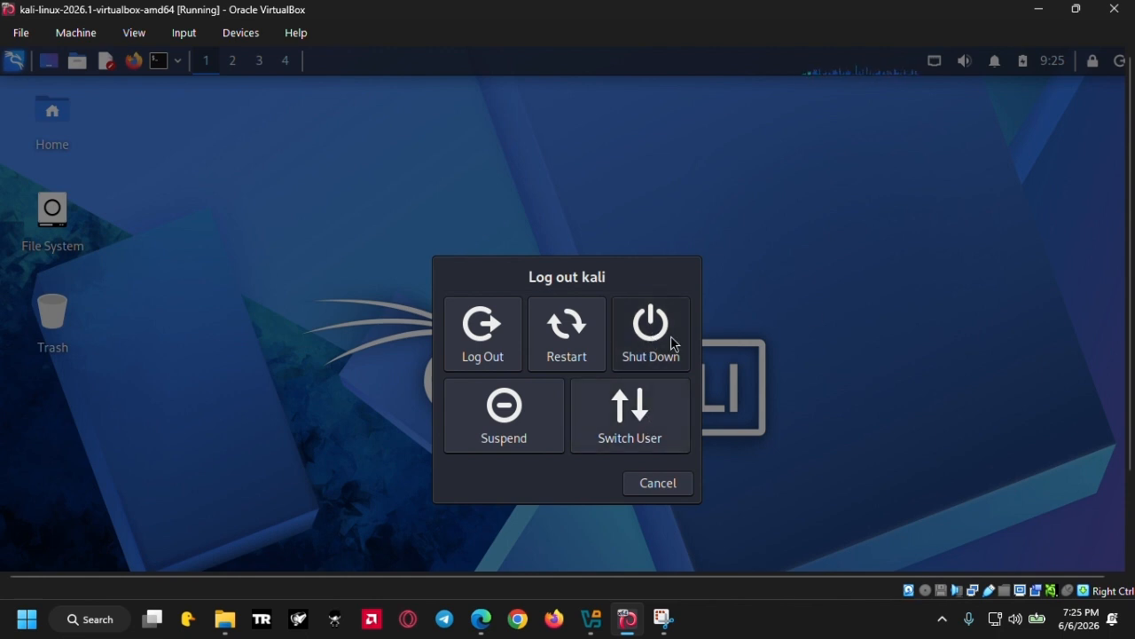
left_click(671, 486)
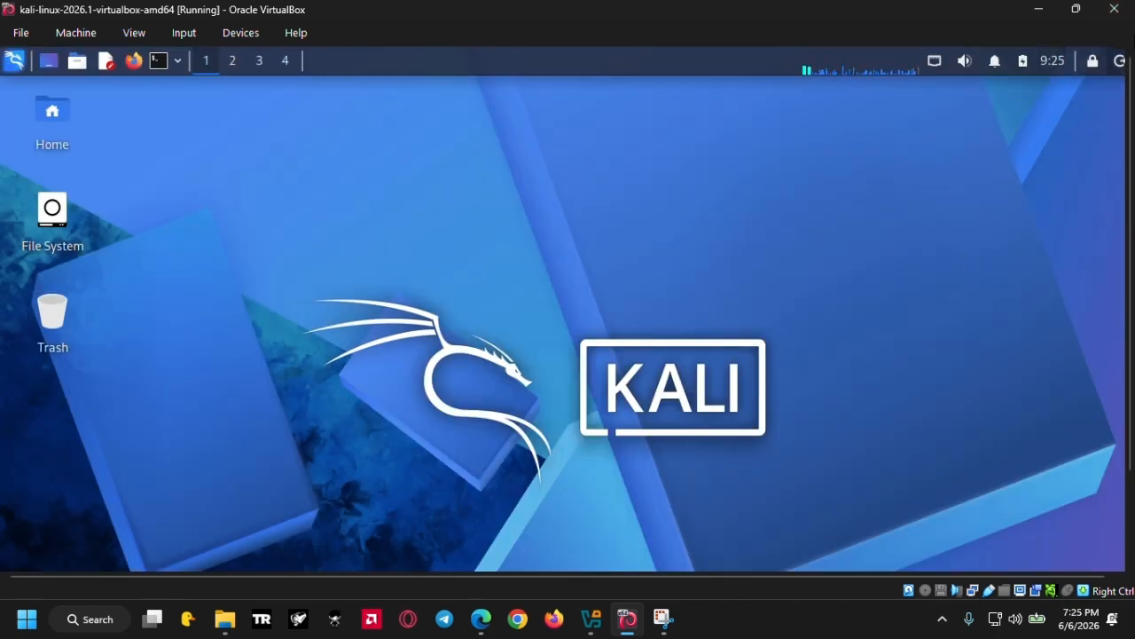
Close the Kali virtual machine with the Power off the machine option and close Oracle VirtualBox Manager
left_click(1119, 9)
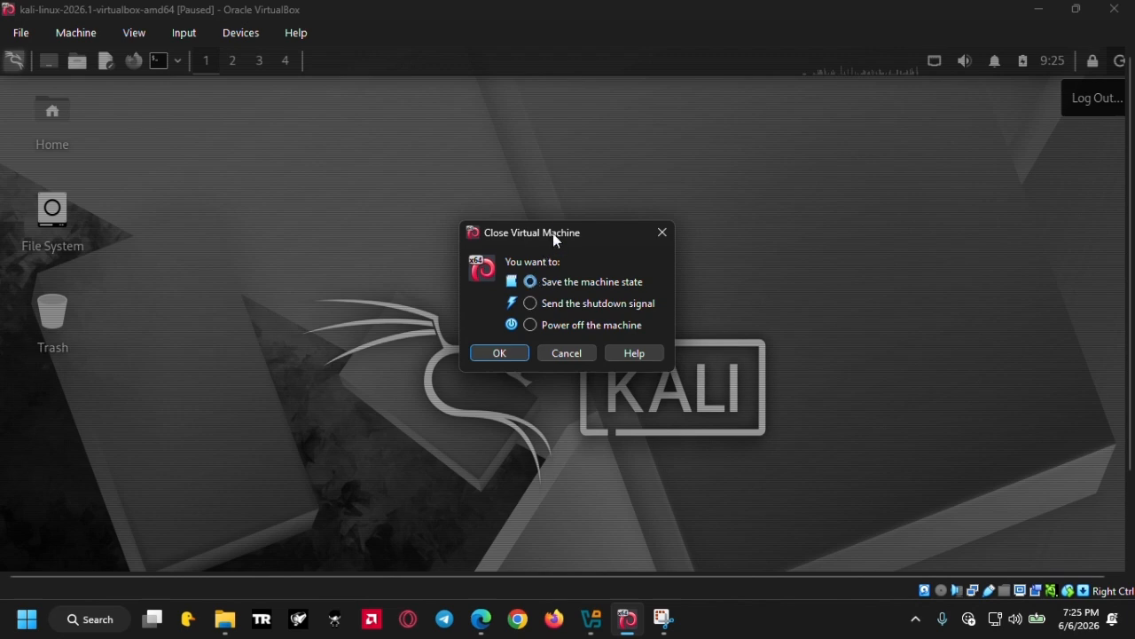
left_click_drag(565, 232, 552, 220)
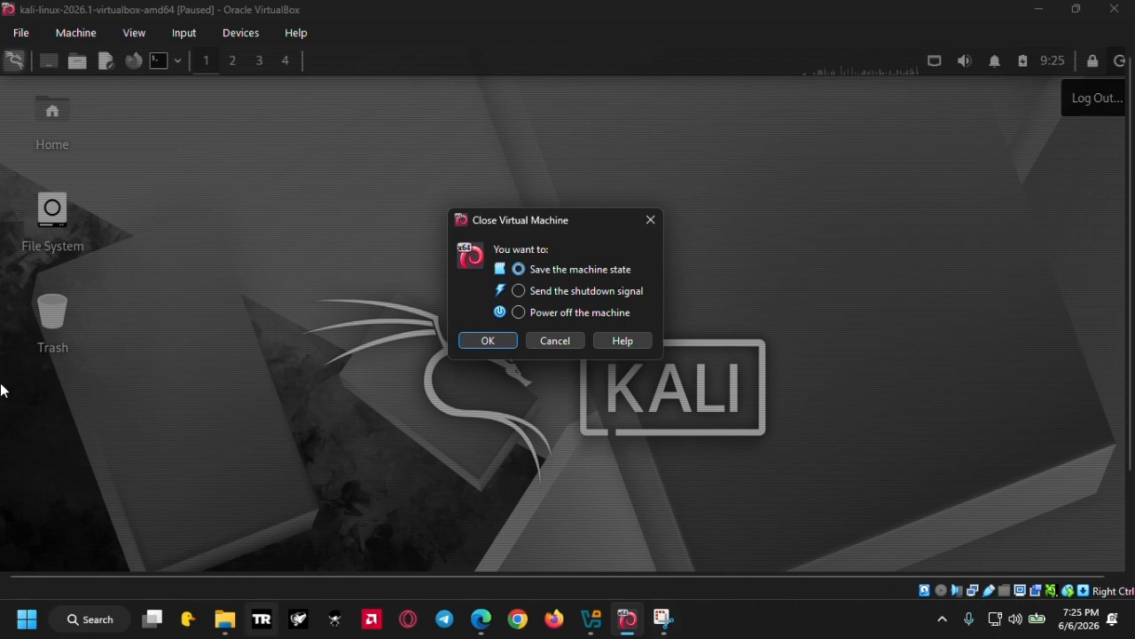
left_click(600, 293)
left_click(575, 319)
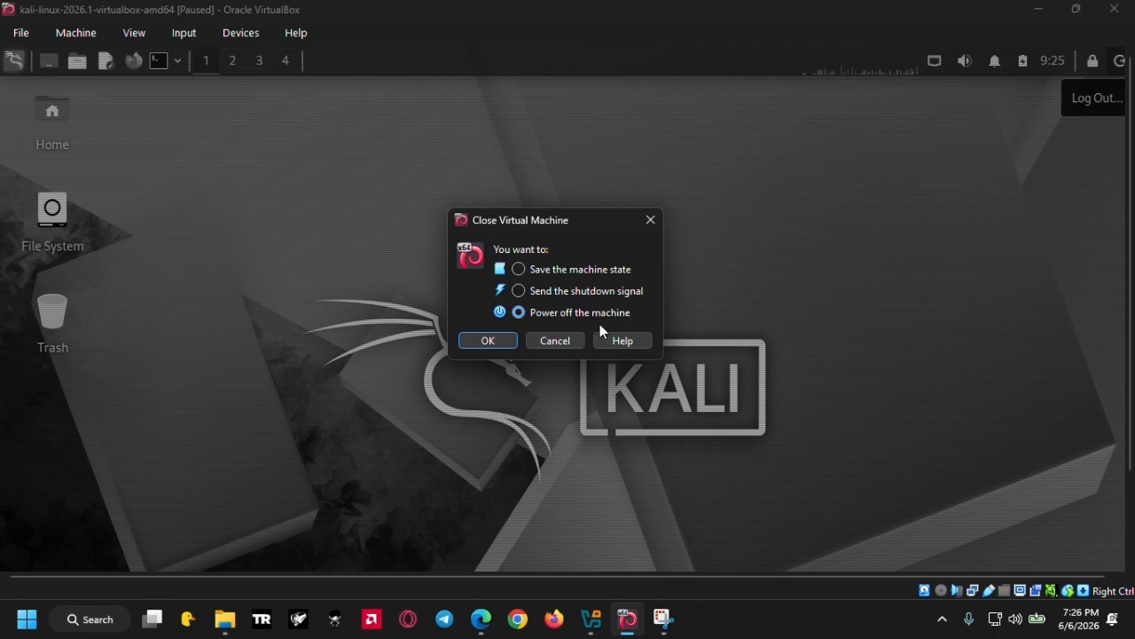
left_click(488, 340)
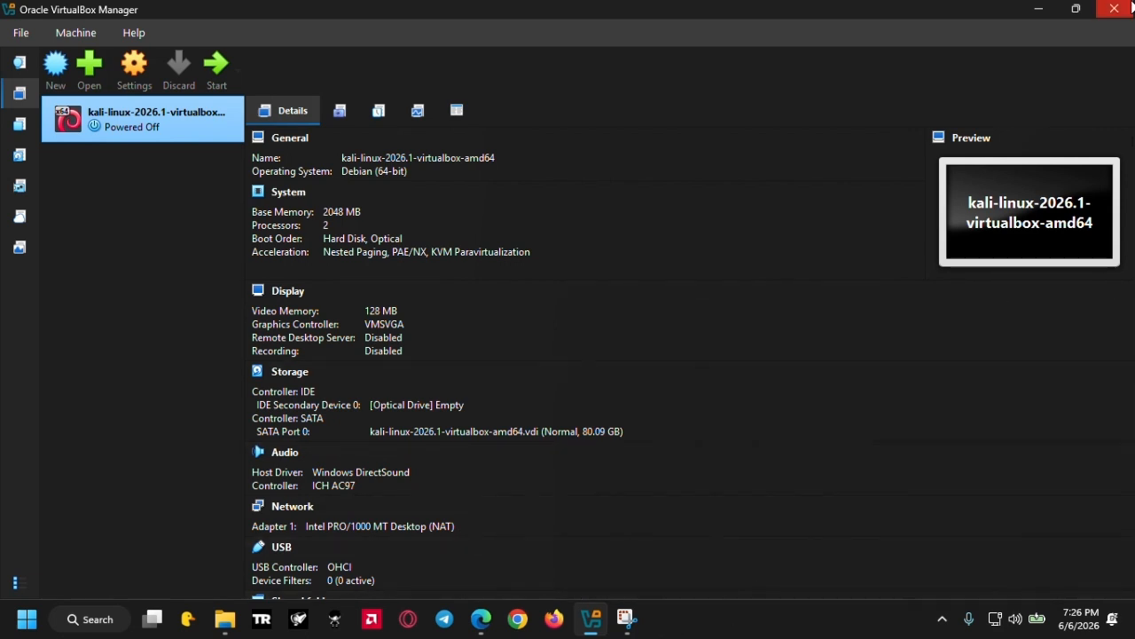
left_click(1114, 8)
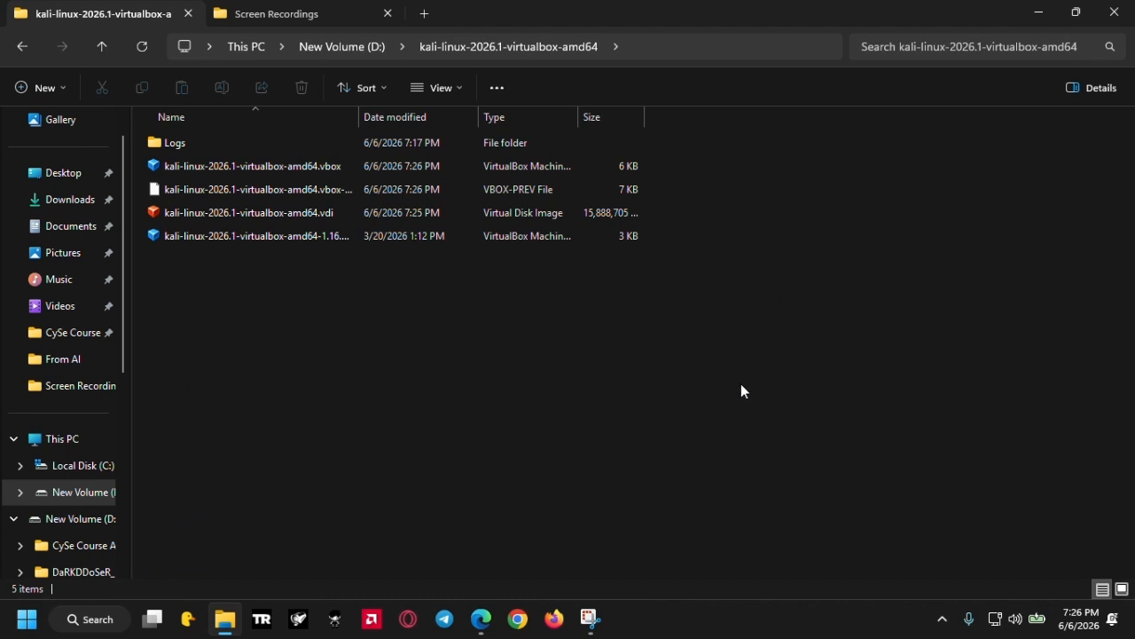